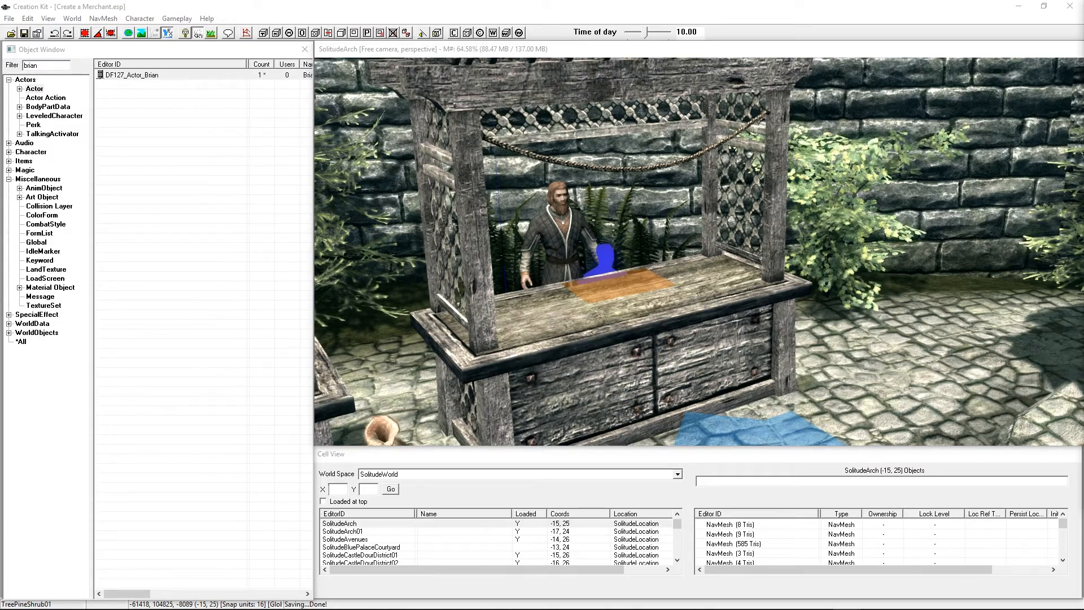
Step: Locate Brian behind the market stall and select his entry in the object list
shift+middle_drag(703, 202, 689, 289)
click(688, 300)
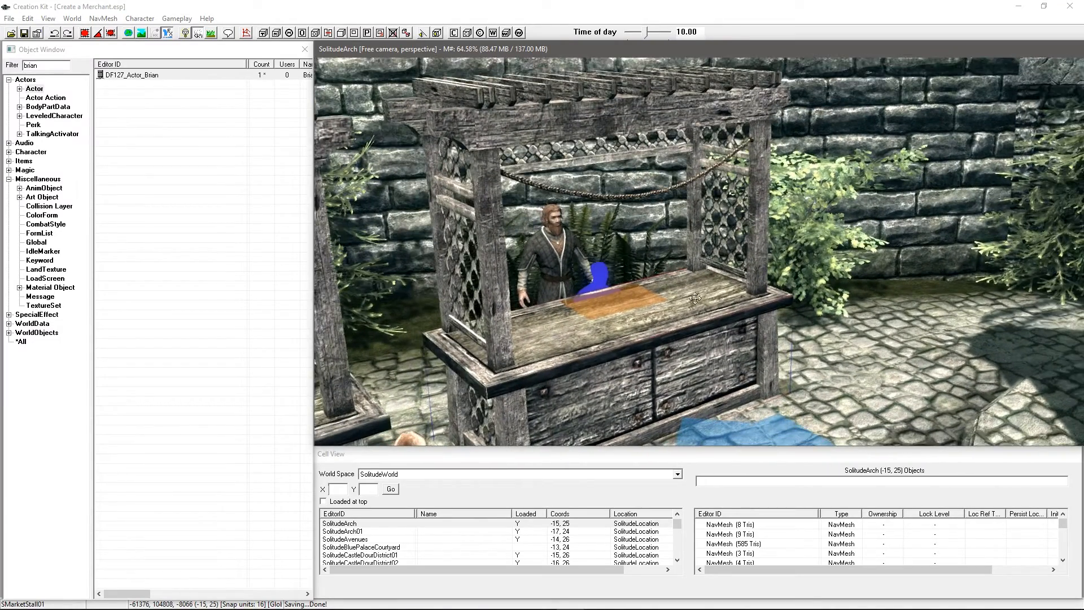
middle_drag(633, 311, 629, 251)
click(630, 260)
key(1)
key(1)
key(1)
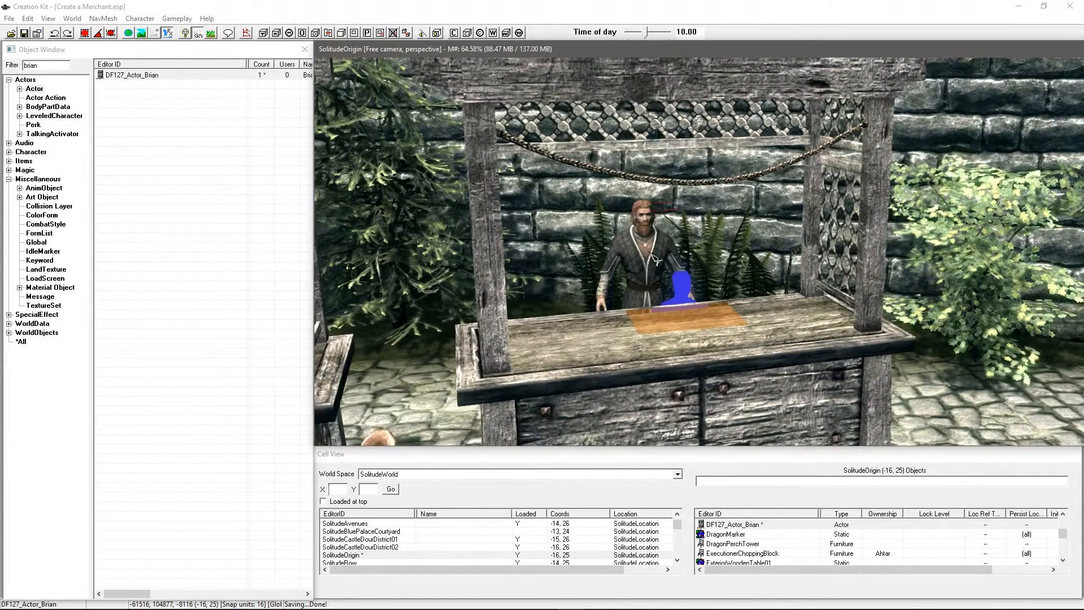
click(150, 76)
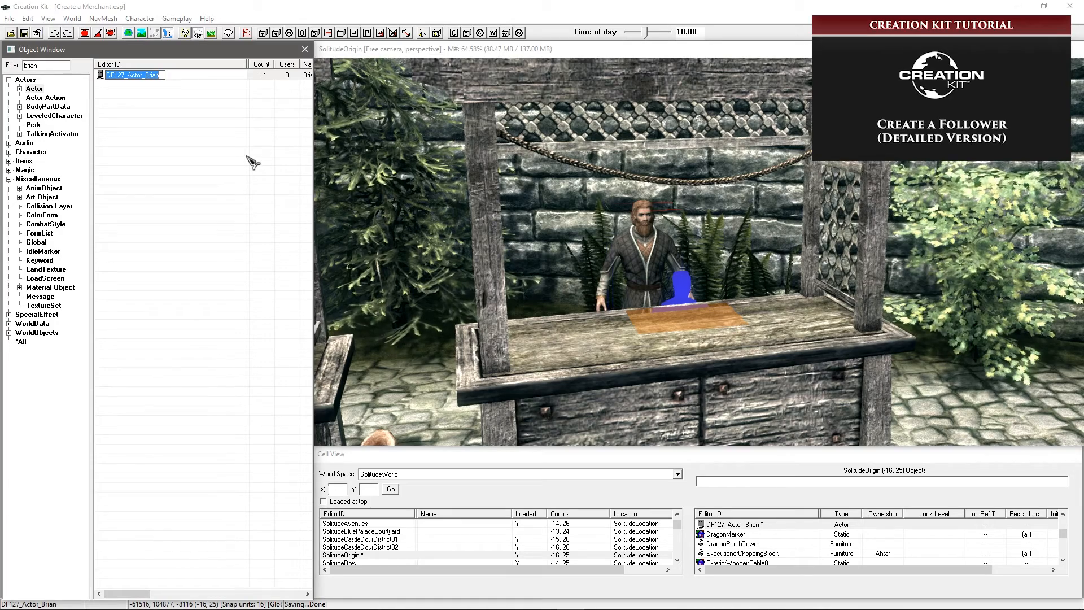
click(148, 89)
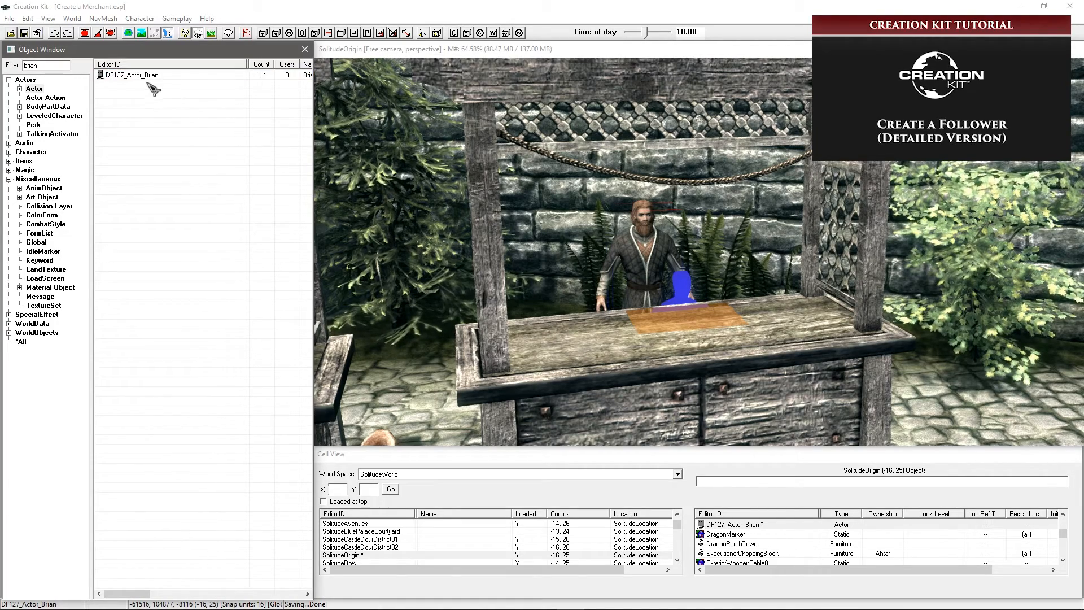
Step: Review Brian's actor record, leaving his DF127_Actor_Brian ID unchanged, then reopen it
double_click(148, 74)
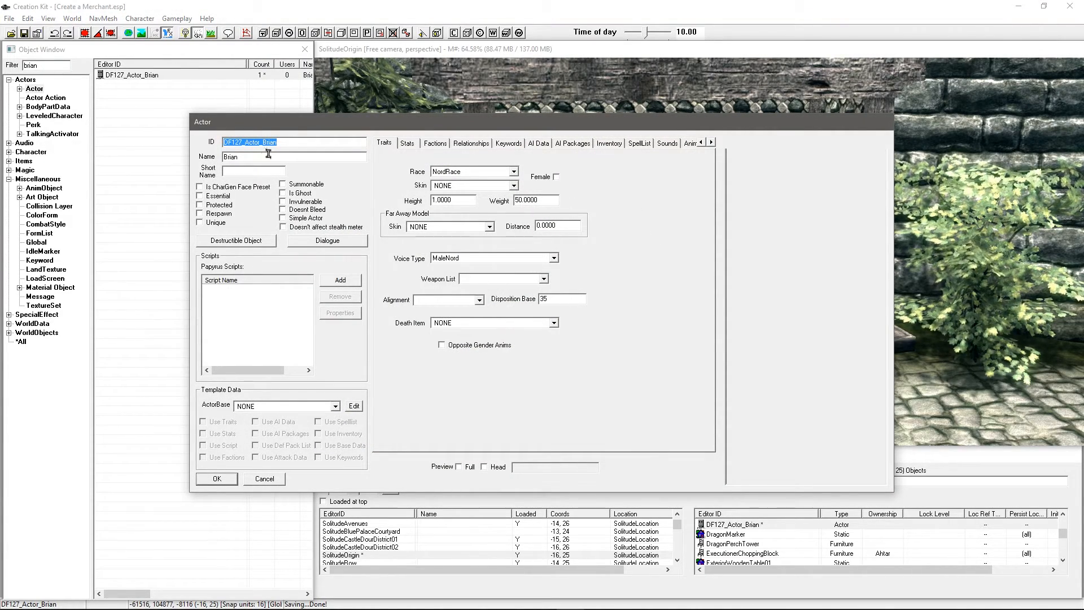
click(303, 143)
drag(301, 142, 193, 141)
click(264, 143)
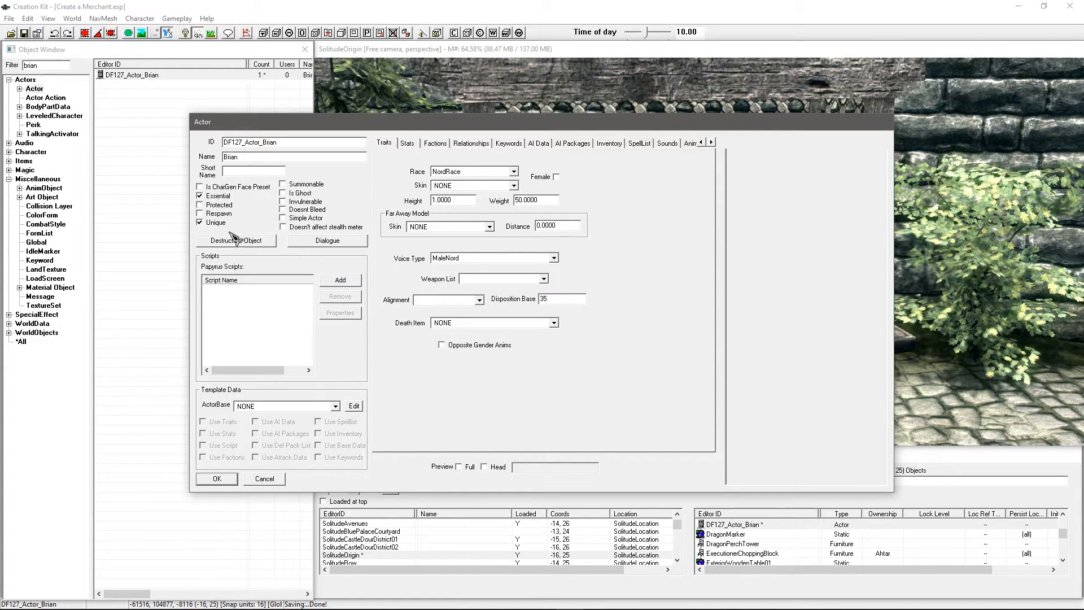
click(217, 479)
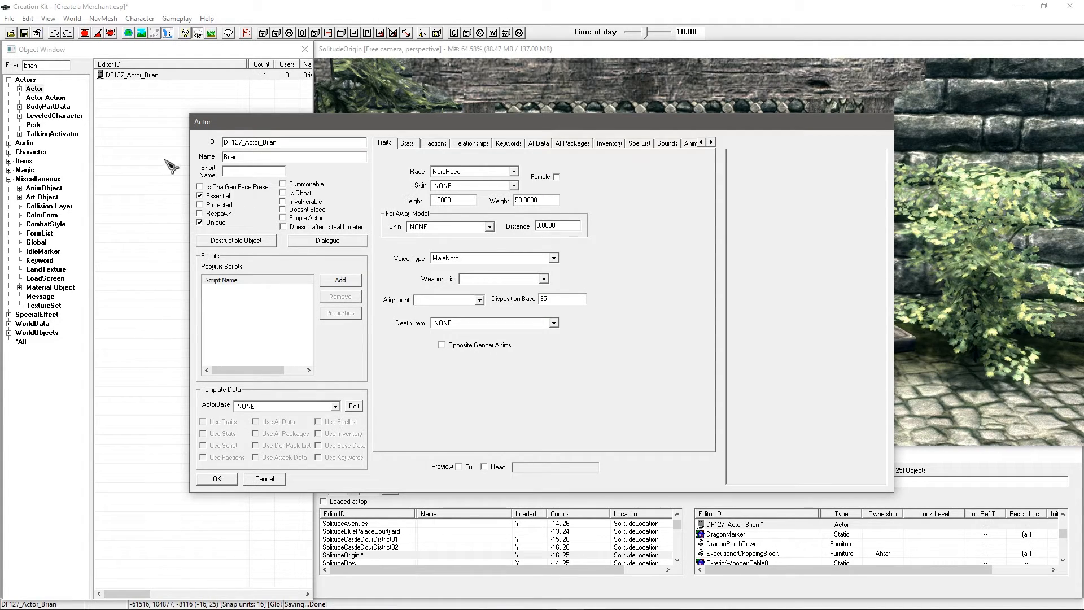
click(148, 77)
double_click(144, 75)
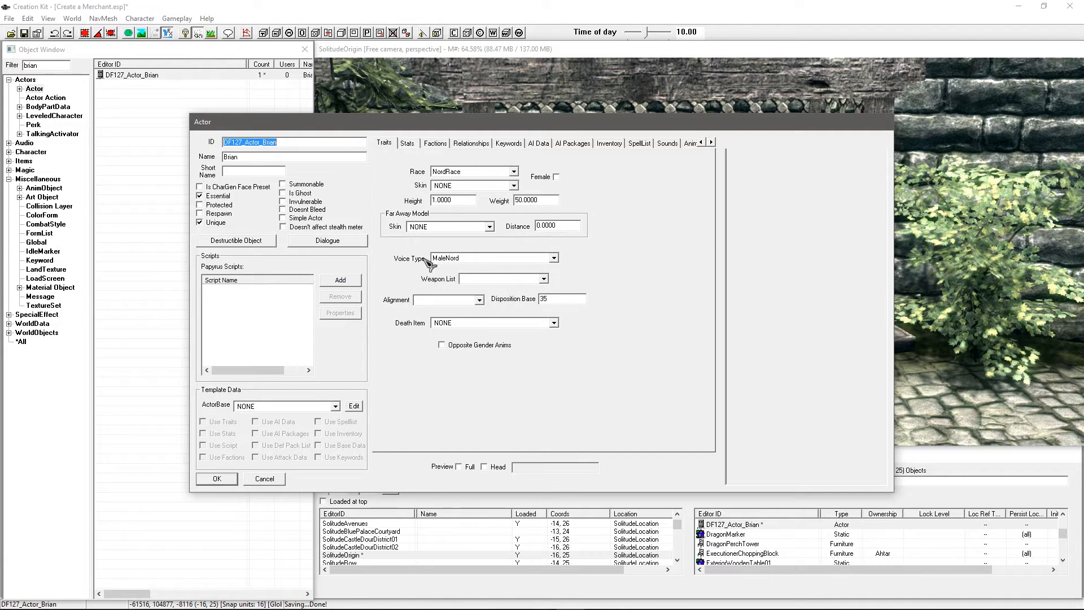
Step: Filter the object list by 'voice' and open the VoicesApothecary form list
click(42, 234)
double_click(34, 65)
text(v)
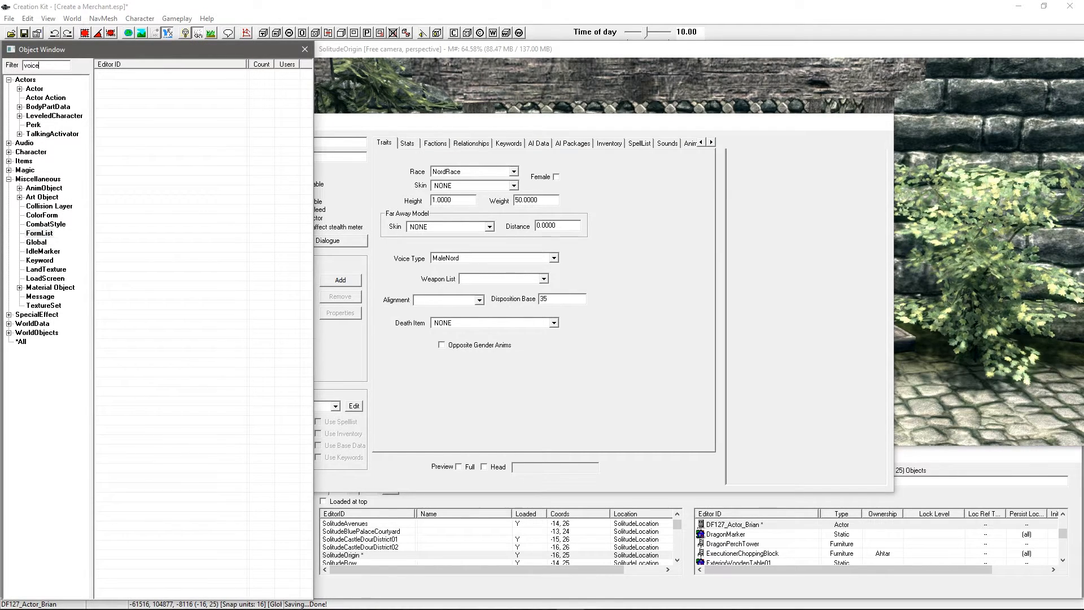
text(oice)
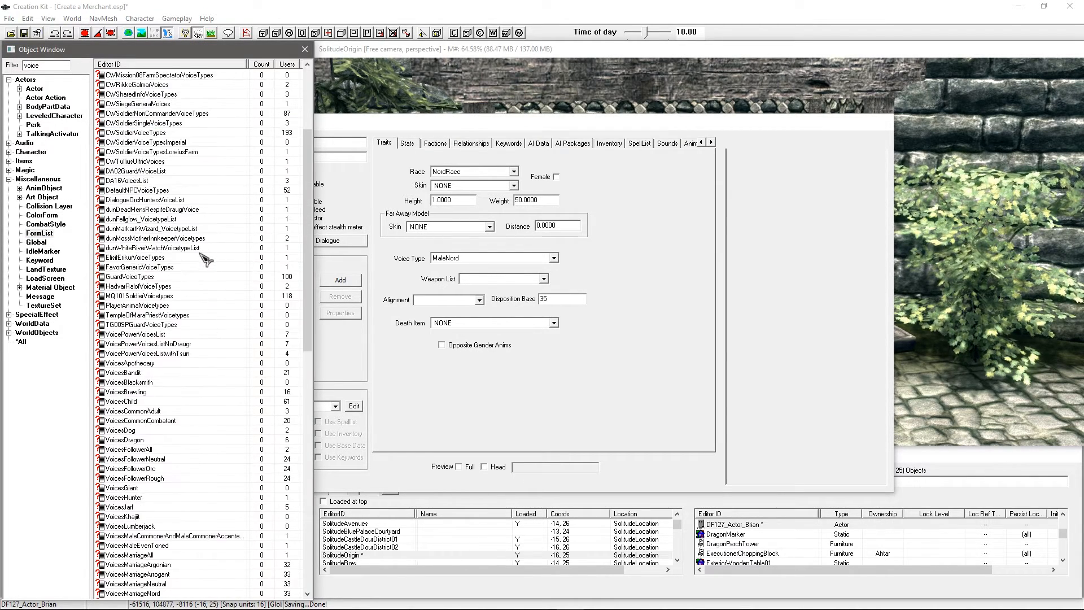
scroll(205, 257, down, 12)
click(206, 210)
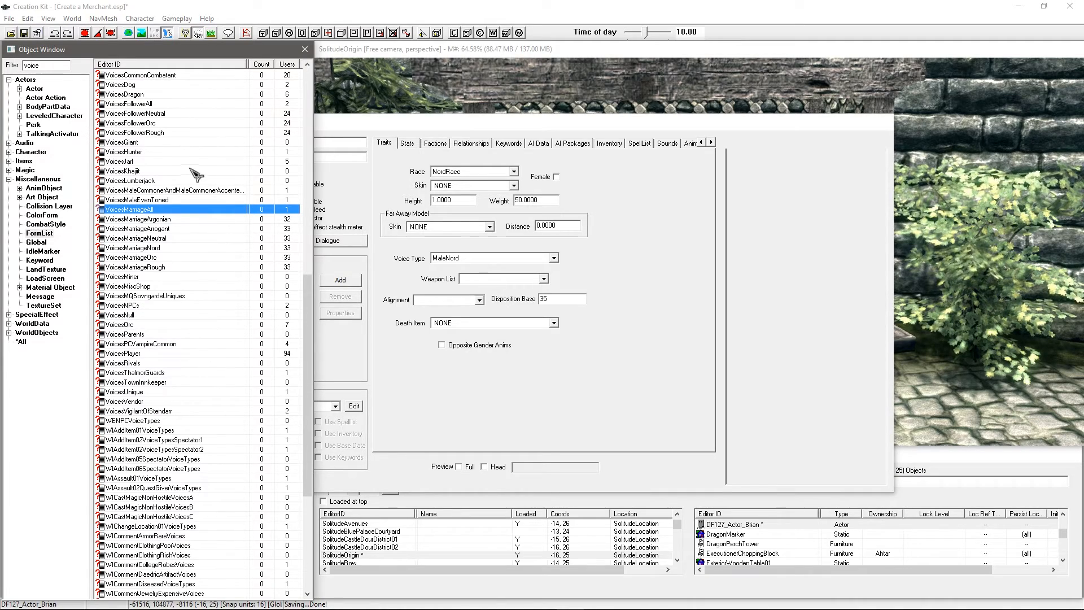
scroll(168, 193, up, 5)
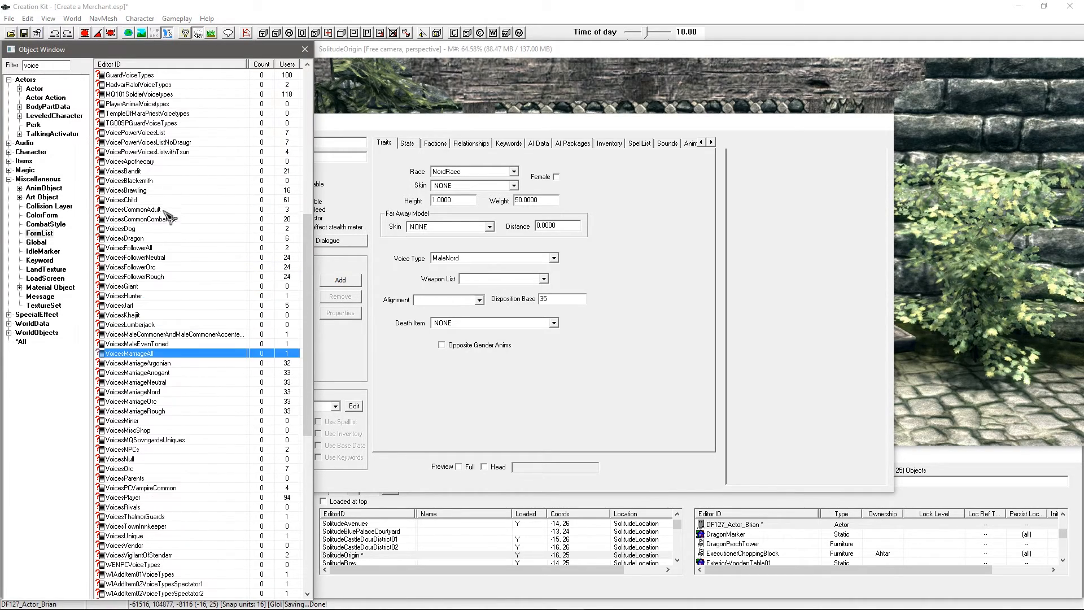
click(144, 164)
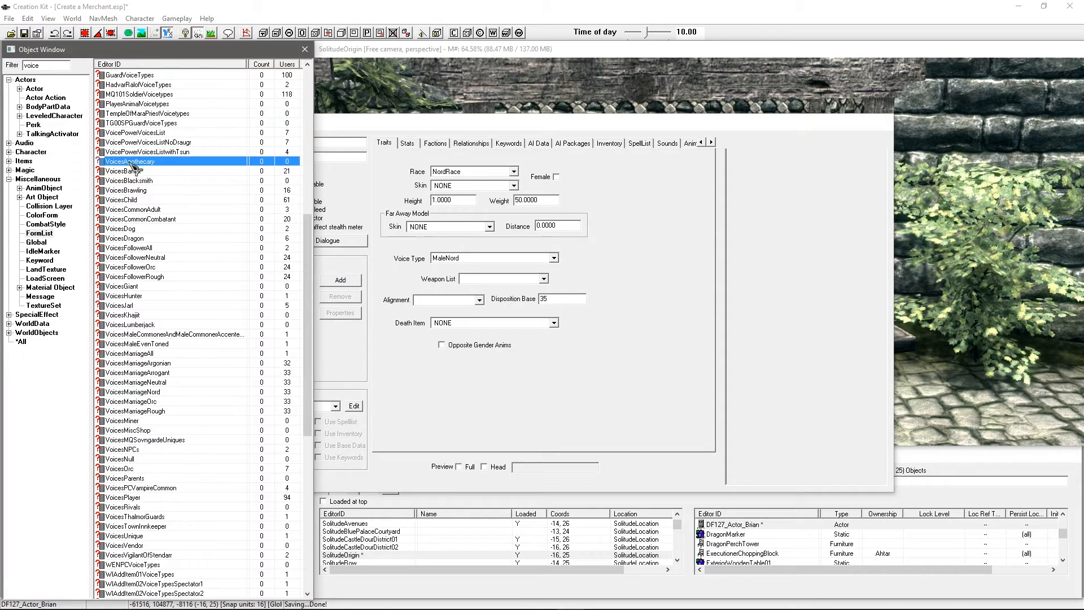
click(156, 181)
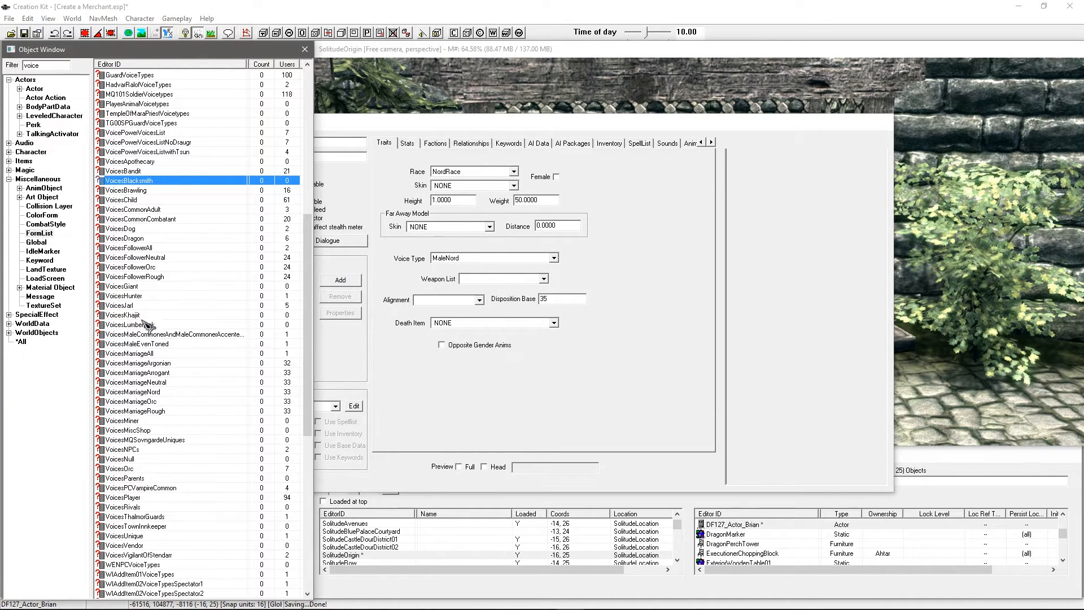
click(138, 296)
click(150, 325)
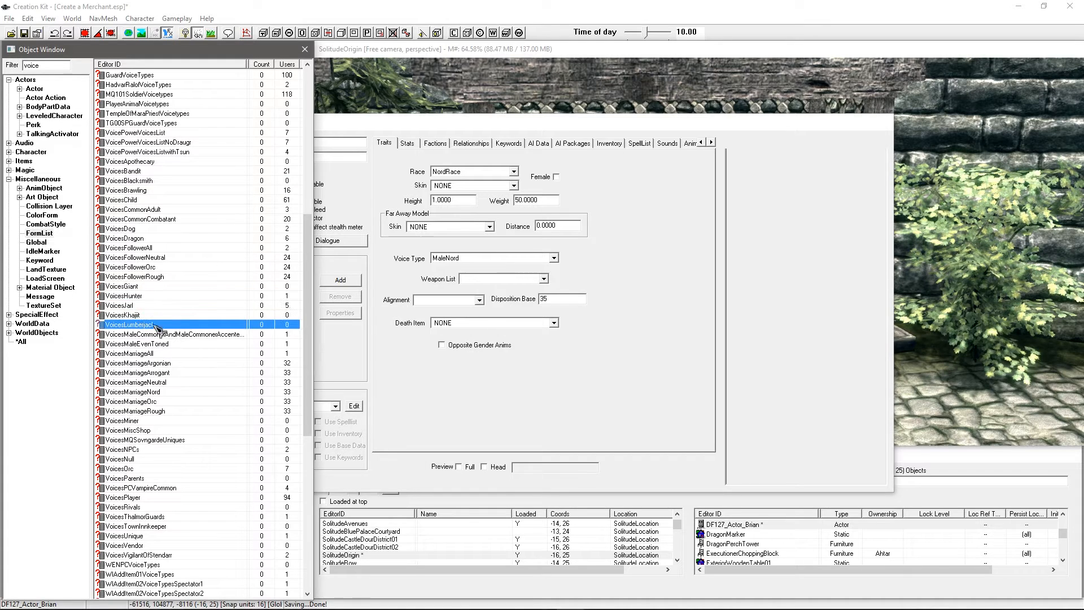
double_click(150, 162)
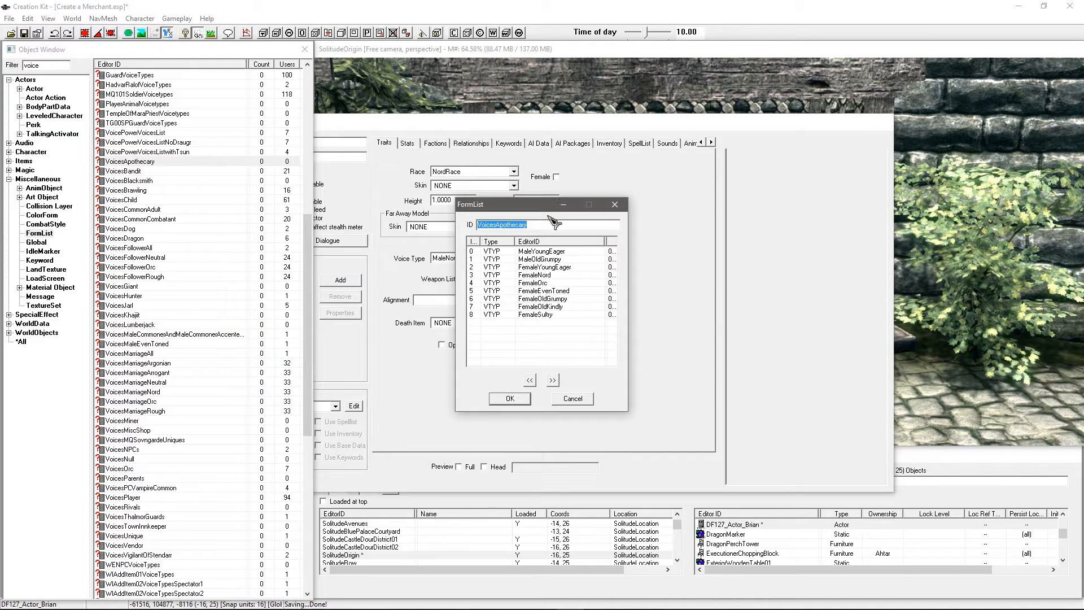
Step: Look through the VoicesApothecary voice types, from MaleYoungEager down to FemaleSultry
drag(534, 206, 389, 231)
click(396, 278)
click(395, 285)
click(394, 293)
click(394, 302)
click(393, 310)
click(395, 317)
click(395, 325)
click(395, 333)
click(394, 341)
click(386, 367)
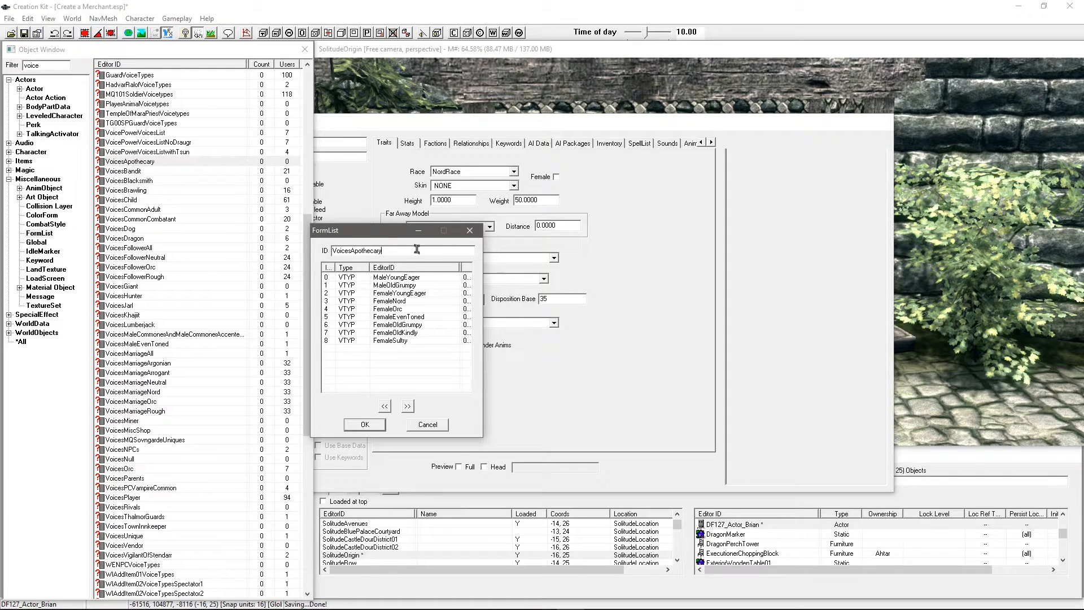
Step: Set Brian's voice type to MaleYoungEager and close the VoicesApothecary list
drag(397, 236, 321, 270)
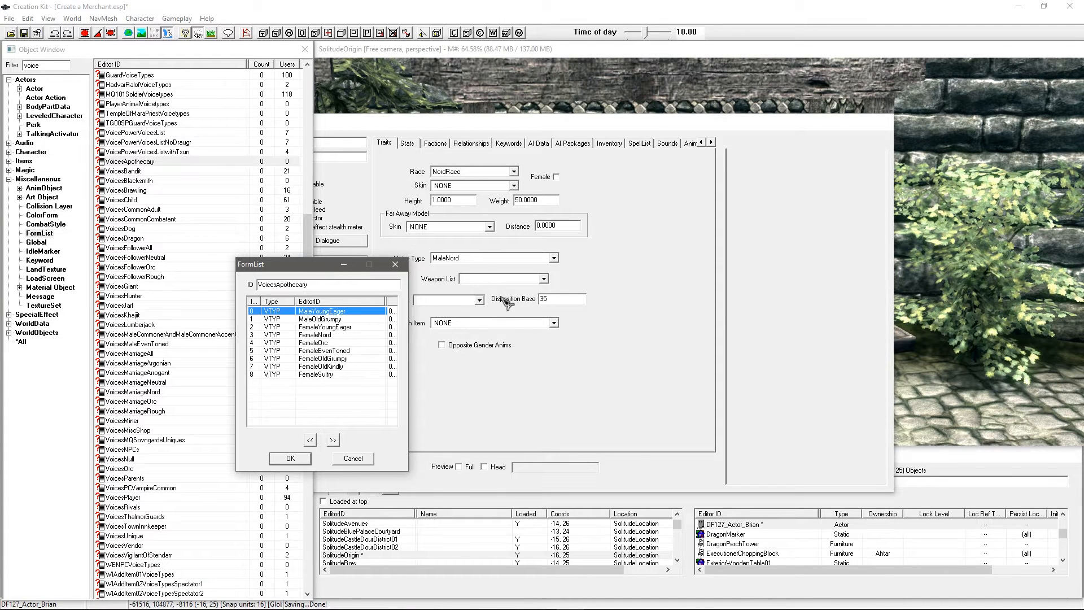
click(479, 259)
scroll(482, 293, down, 6)
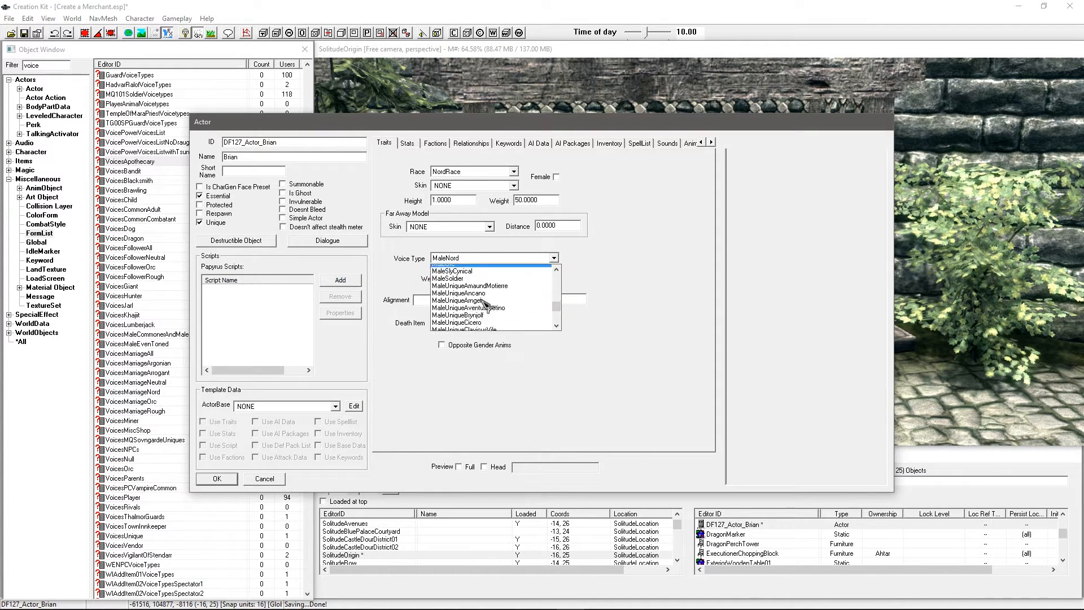
scroll(484, 302, down, 6)
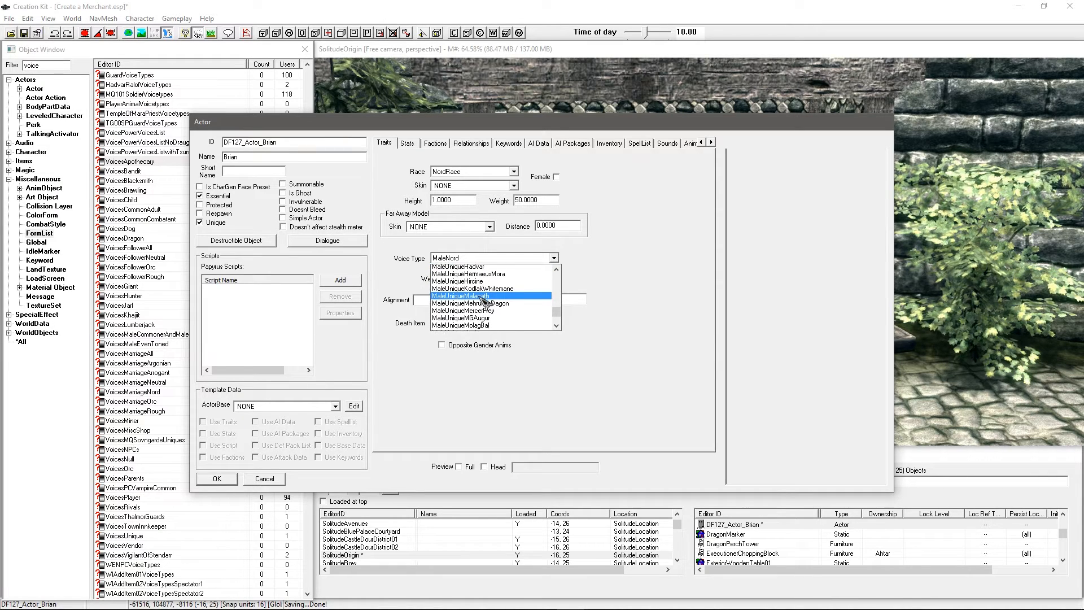
scroll(482, 300, down, 3)
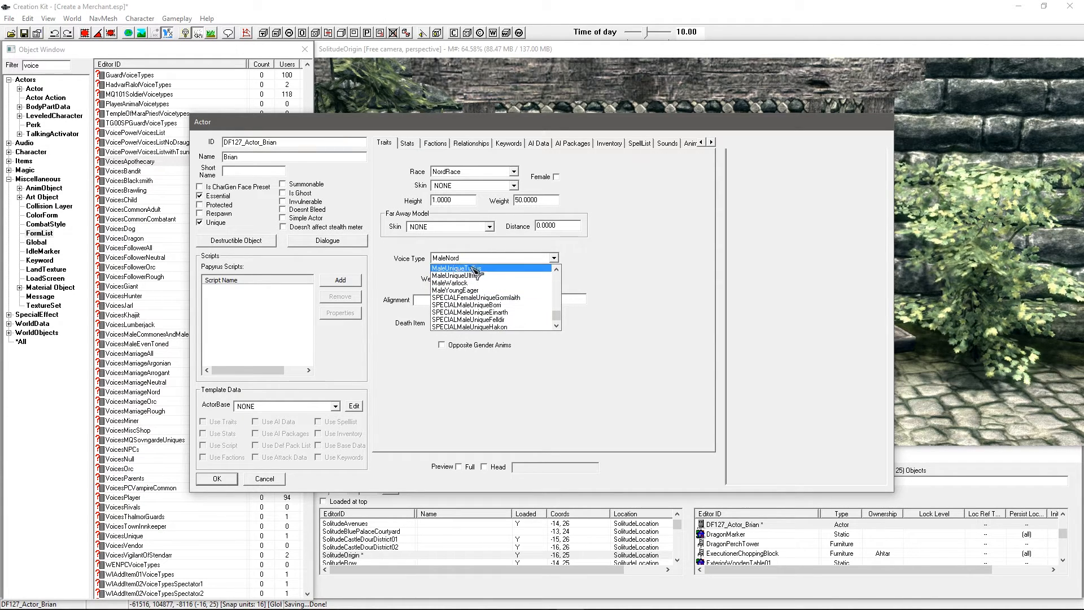
click(465, 290)
drag(406, 123, 615, 286)
click(377, 273)
click(395, 264)
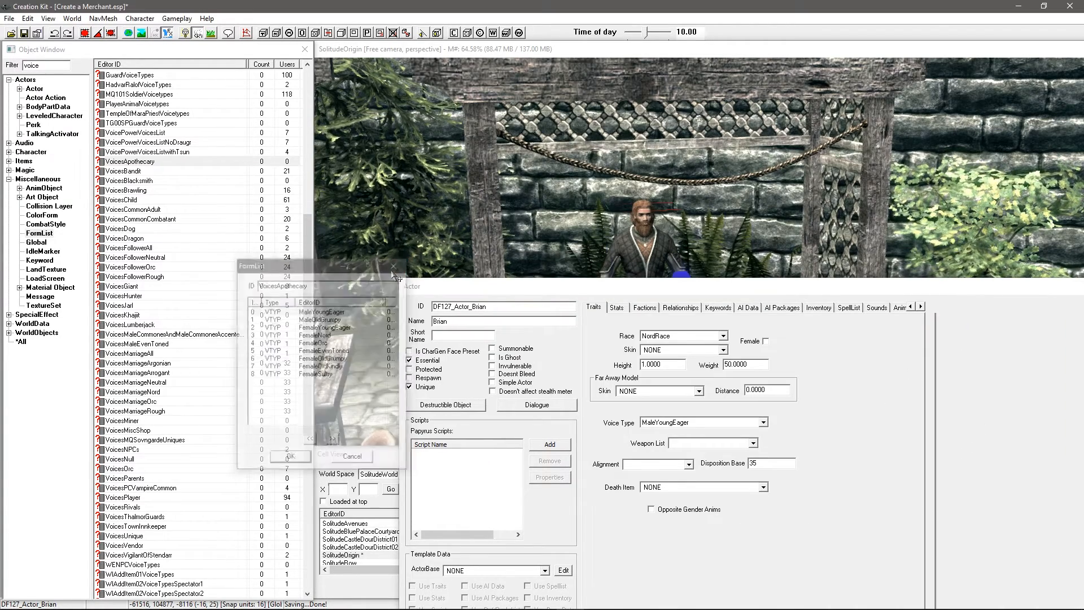
drag(545, 285, 389, 97)
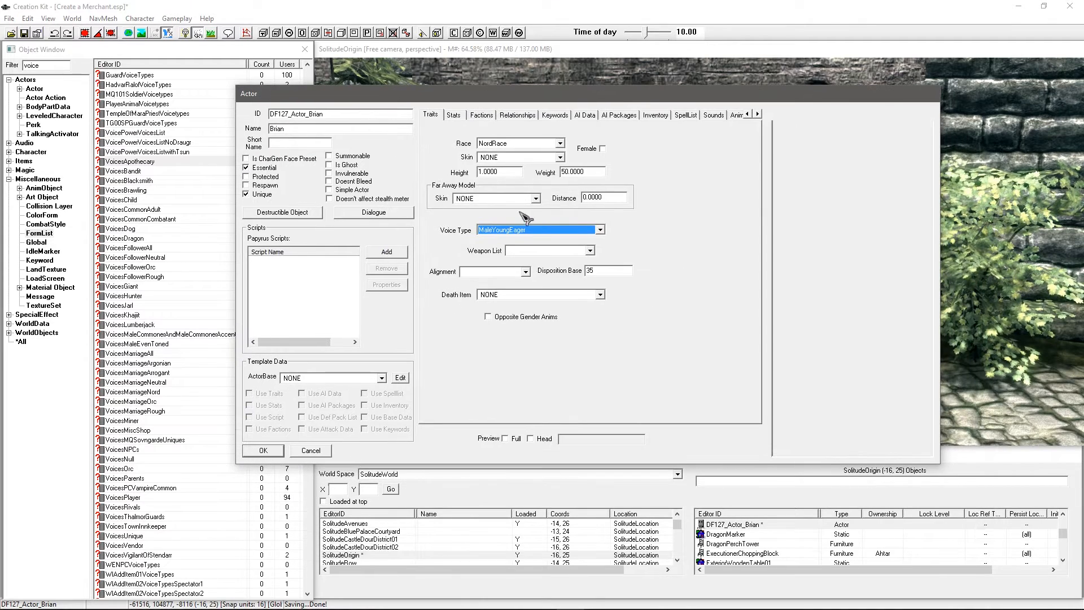
Step: Keep Brian's class at VendorApothecary, then select his TownSolitudeFaction membership
click(455, 115)
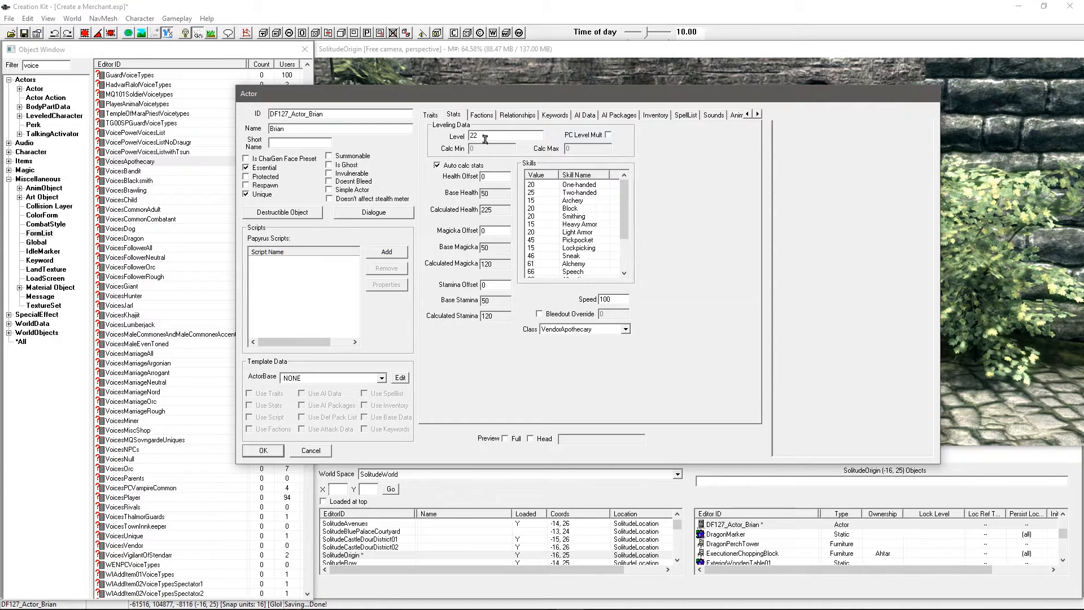
click(558, 330)
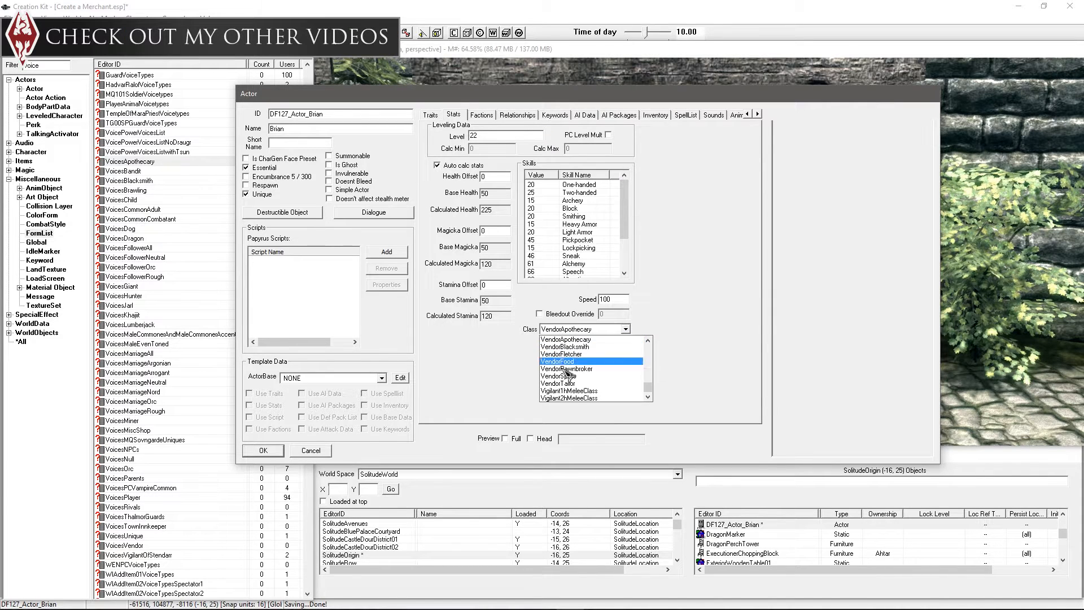
click(662, 312)
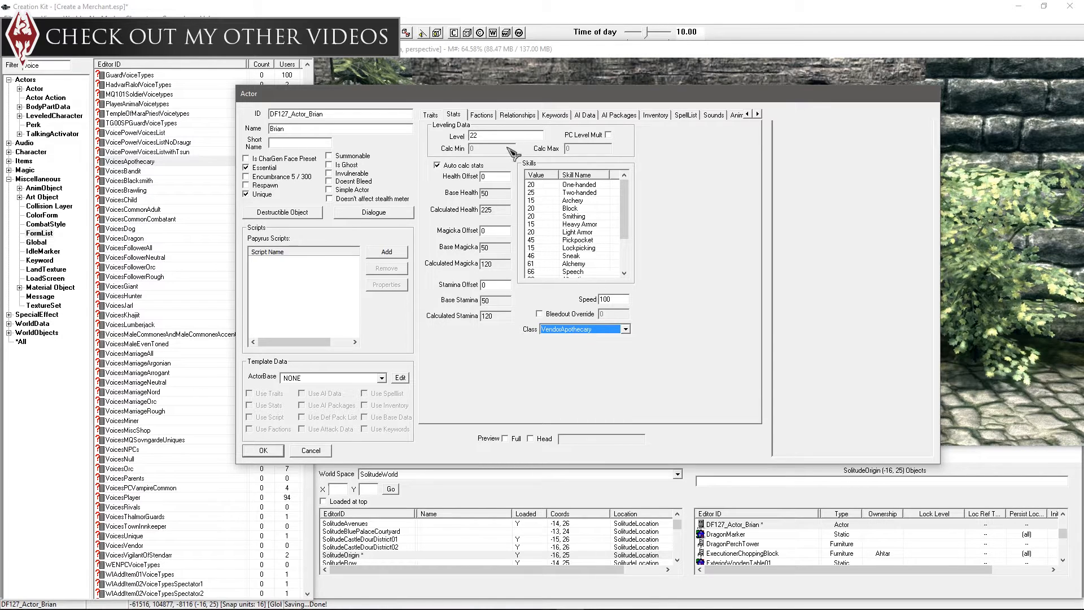
click(483, 115)
click(514, 162)
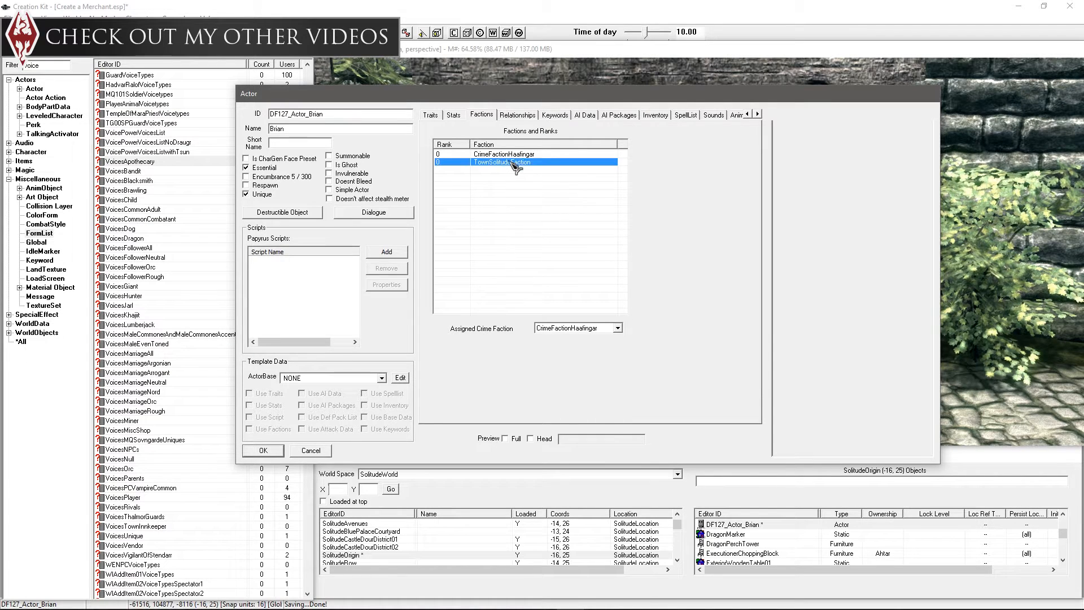
click(514, 155)
click(515, 181)
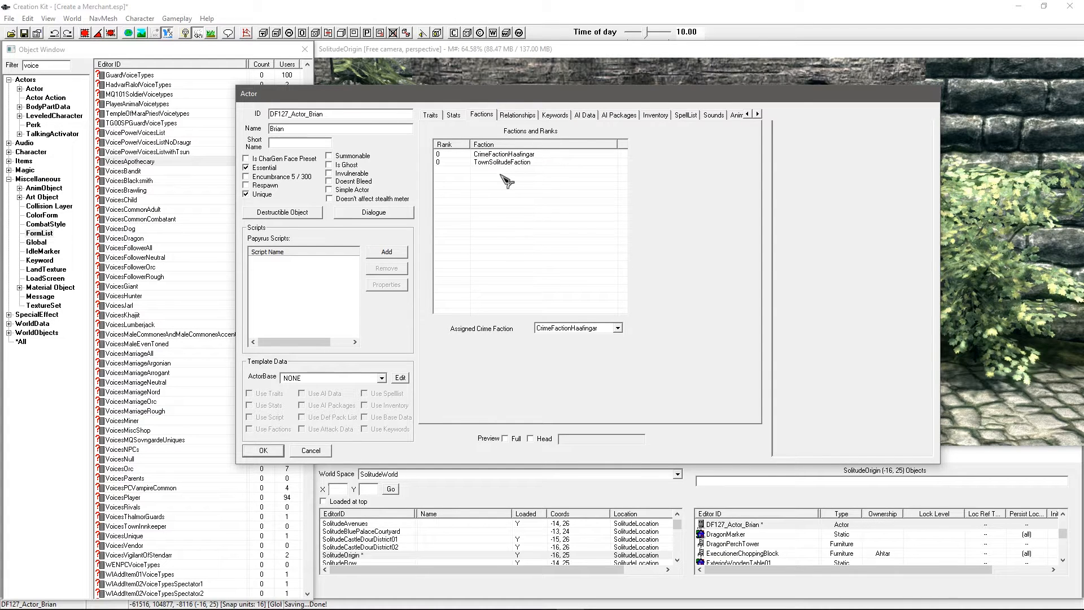
click(498, 154)
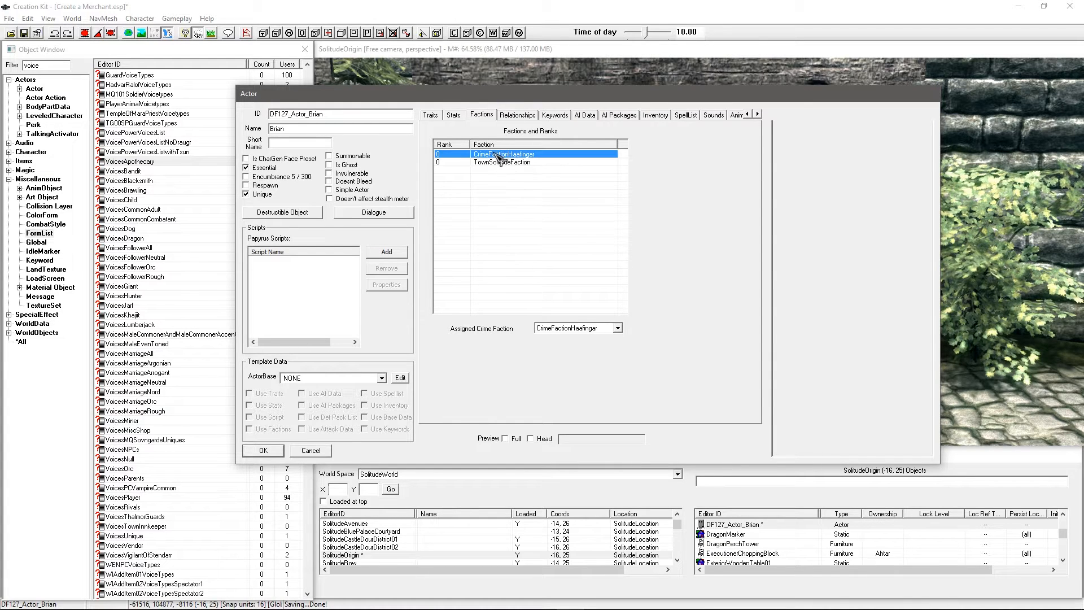
click(484, 162)
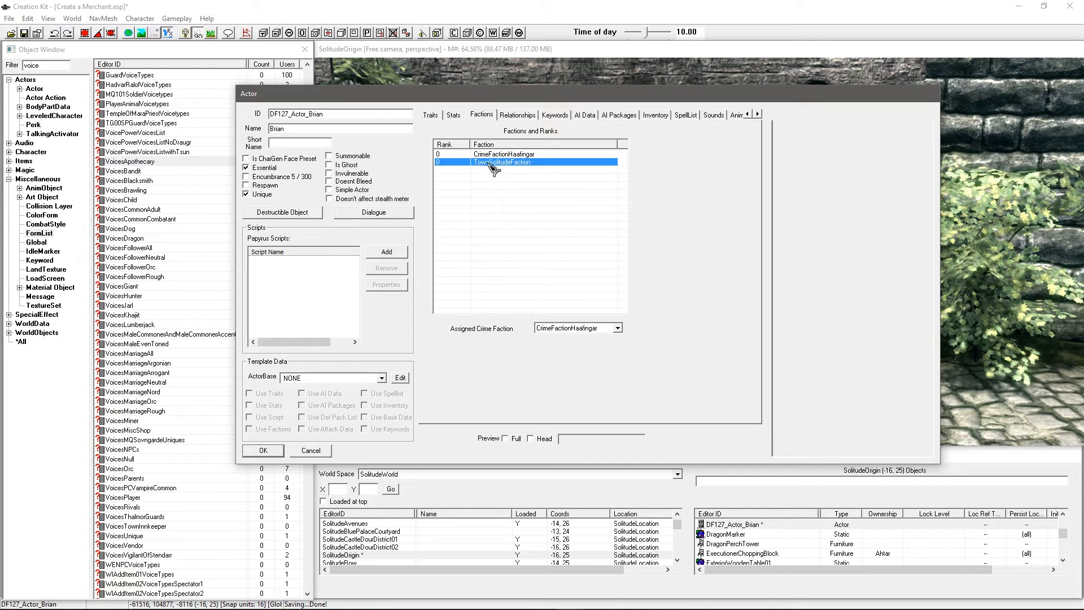
key(Up)
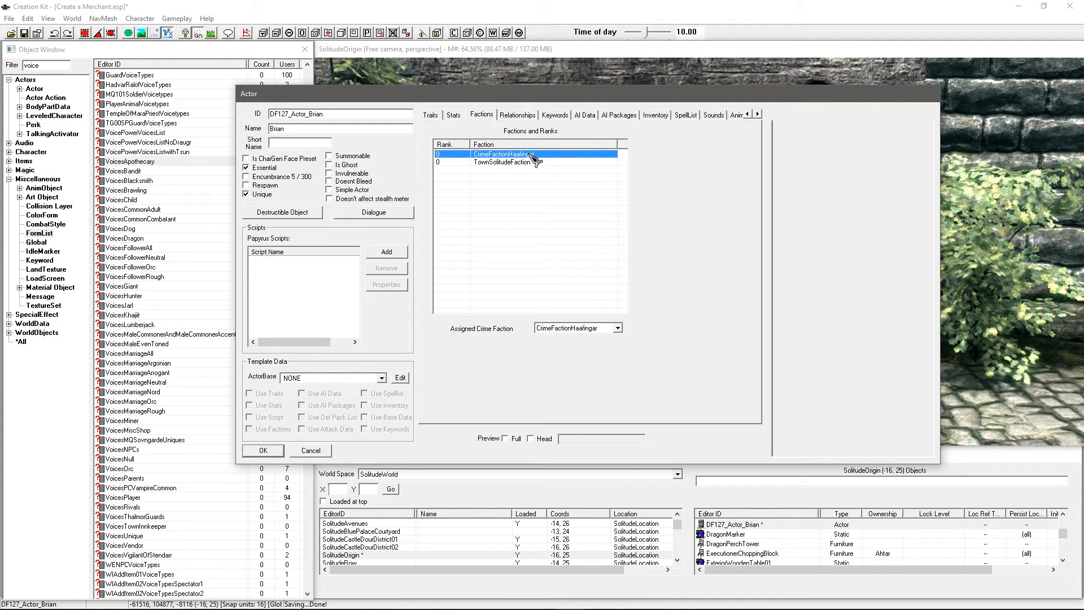
click(514, 186)
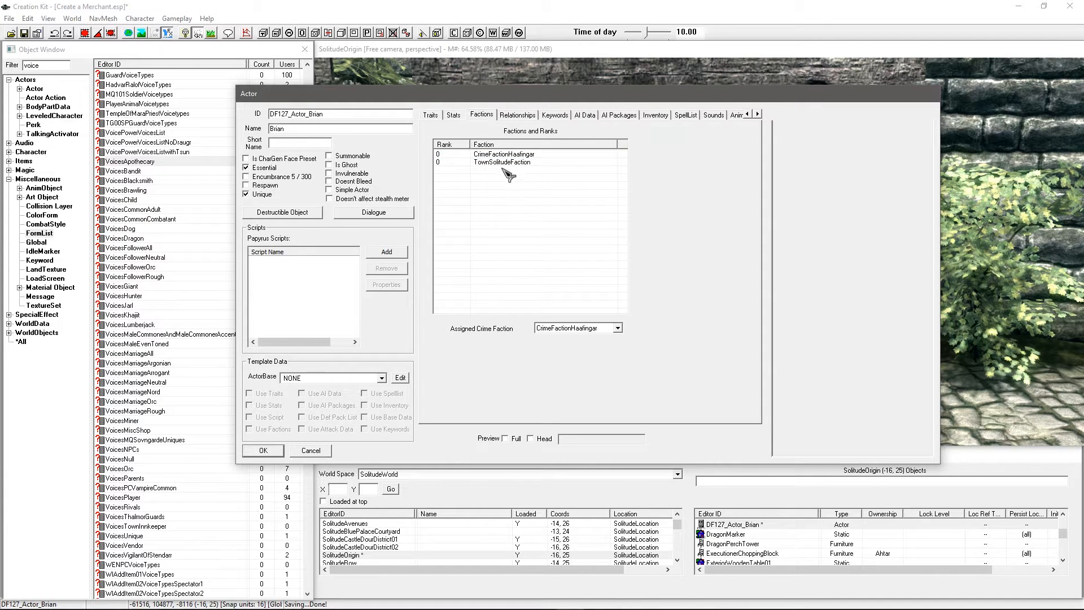
drag(535, 95, 498, 134)
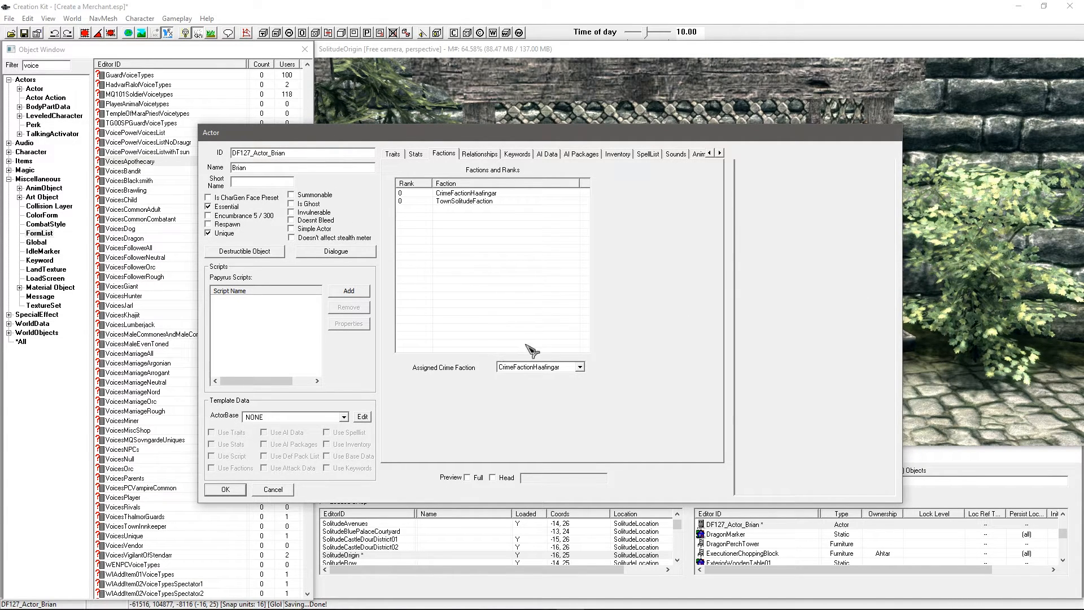
click(454, 195)
click(453, 201)
click(462, 235)
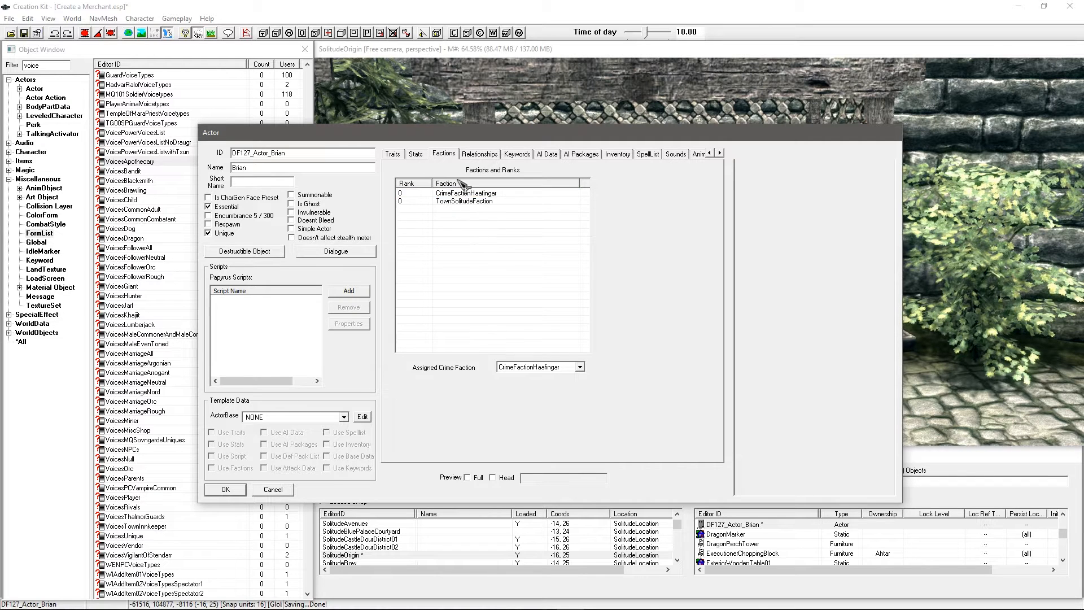
Step: Add JobMerchantFaction to Brian's factions
right_click(475, 239)
click(484, 243)
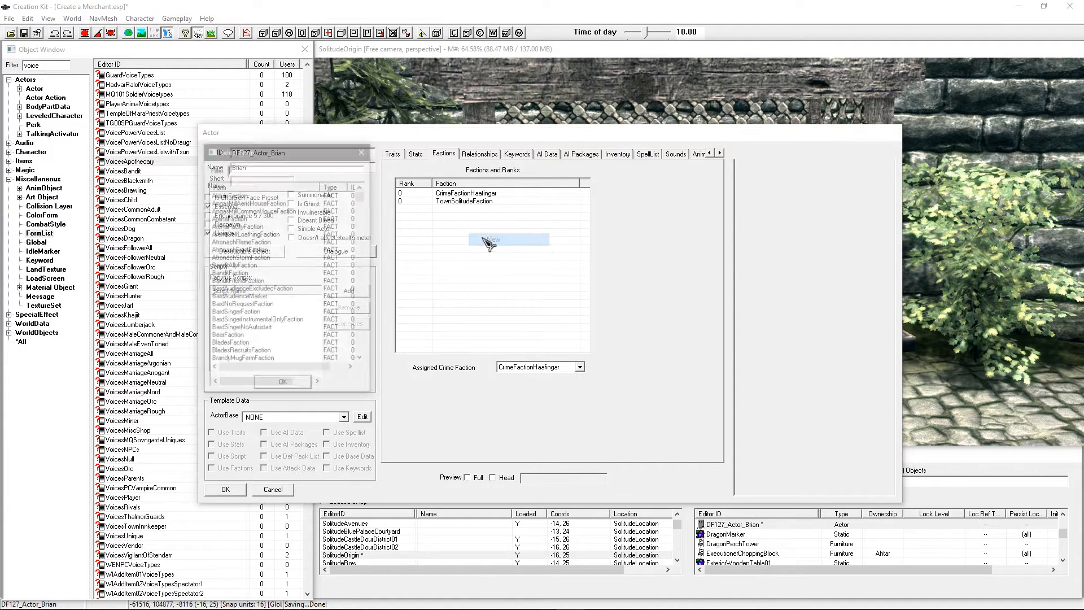
text(merchan)
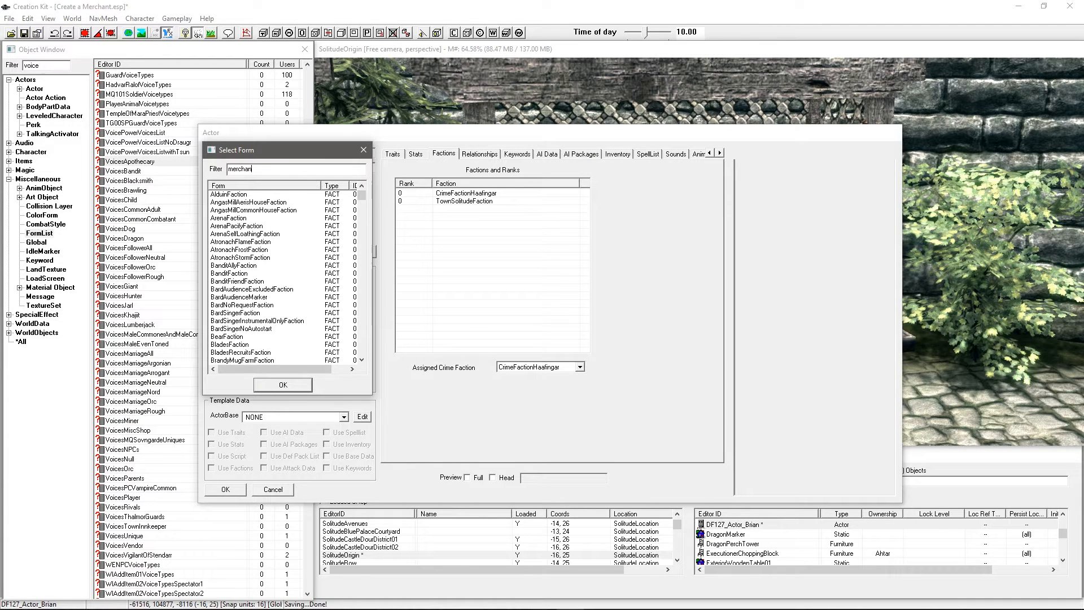
text(t)
click(236, 226)
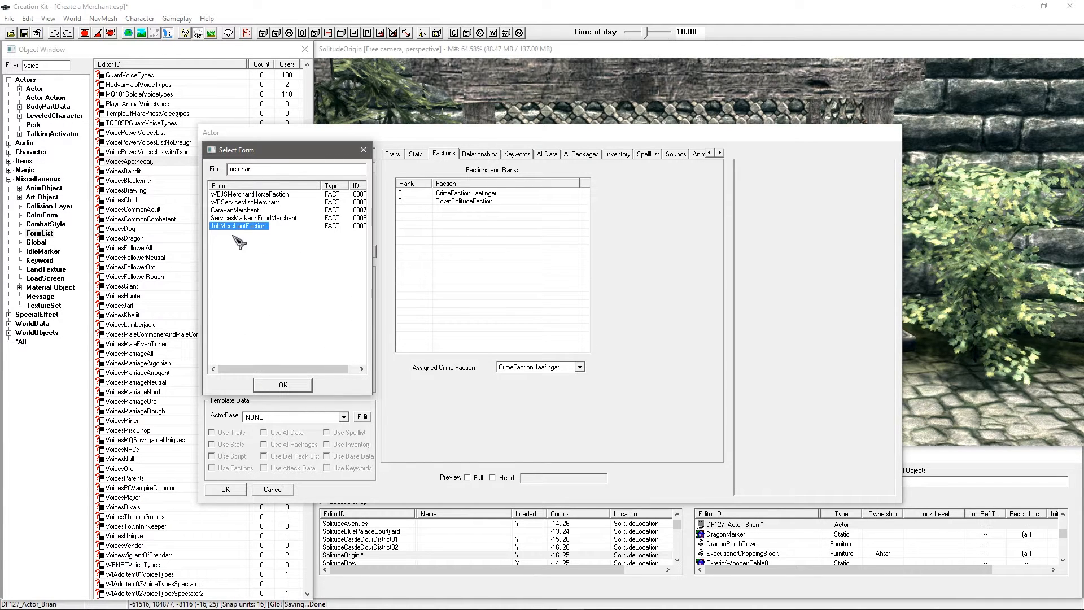
click(283, 384)
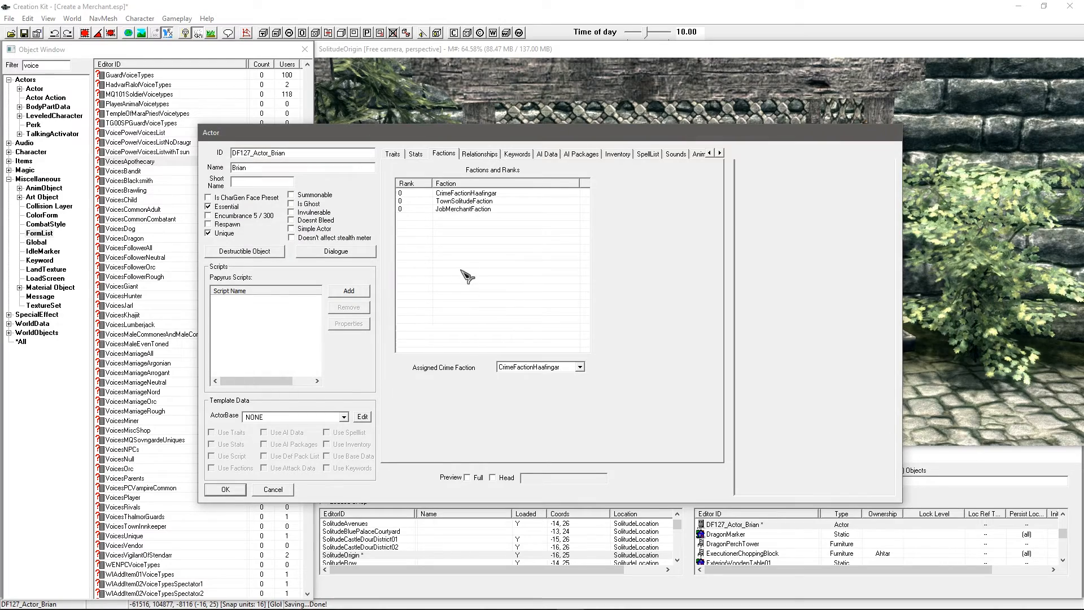
Step: Search the factions and add WindhelmApothecaryFaction to Brian
right_click(492, 235)
click(504, 239)
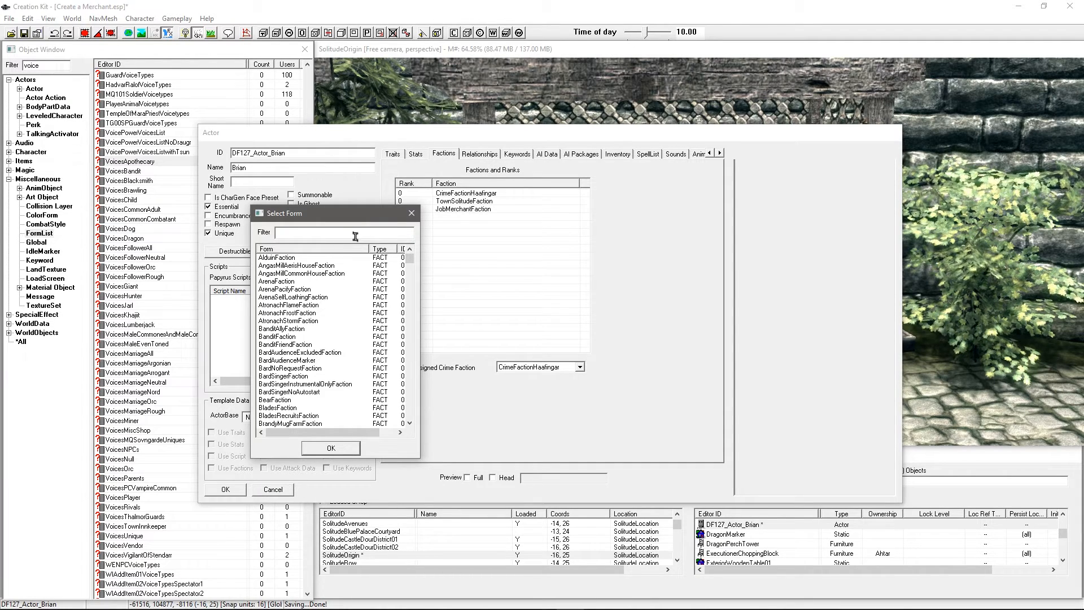
click(304, 235)
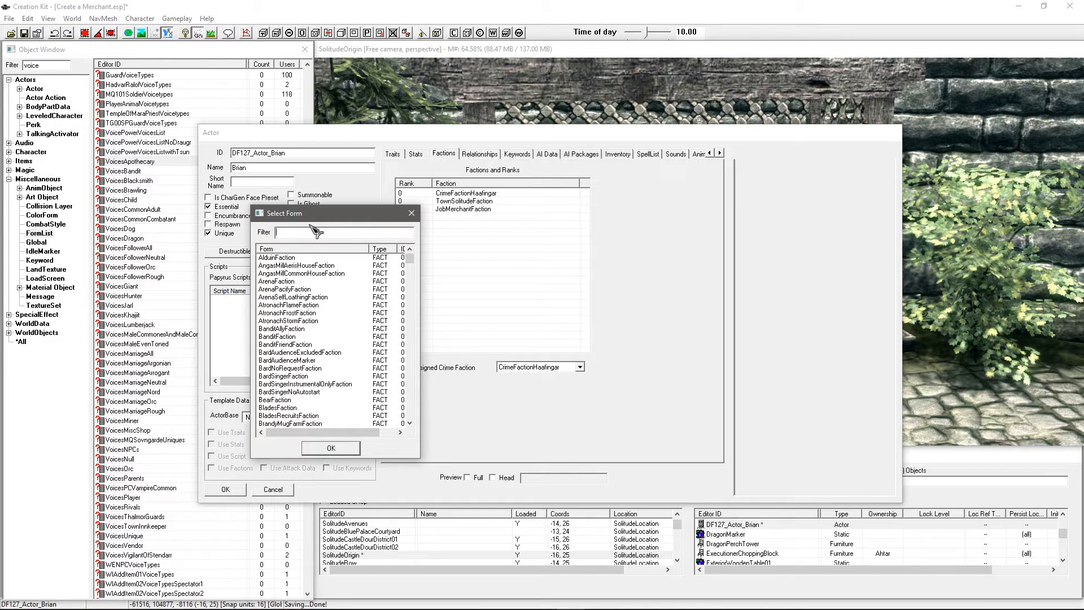
text(apoth)
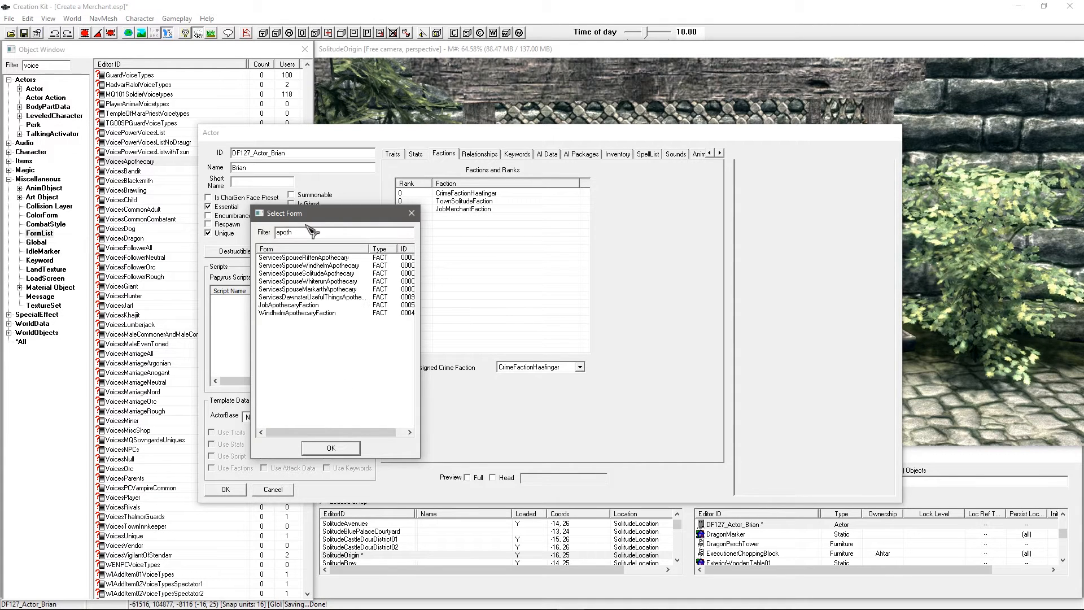
click(293, 306)
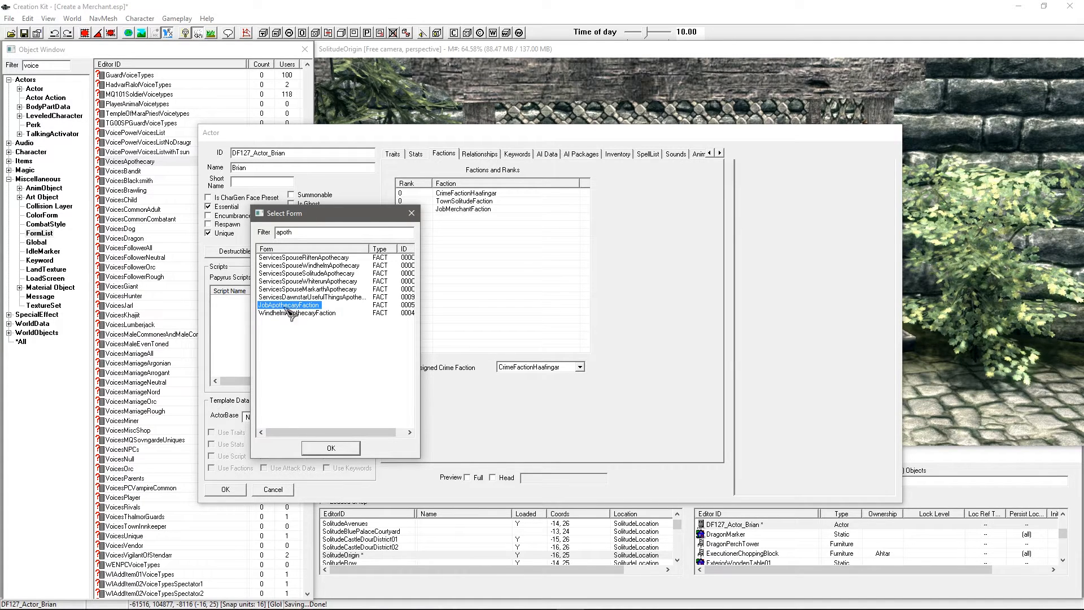
drag(302, 231, 276, 233)
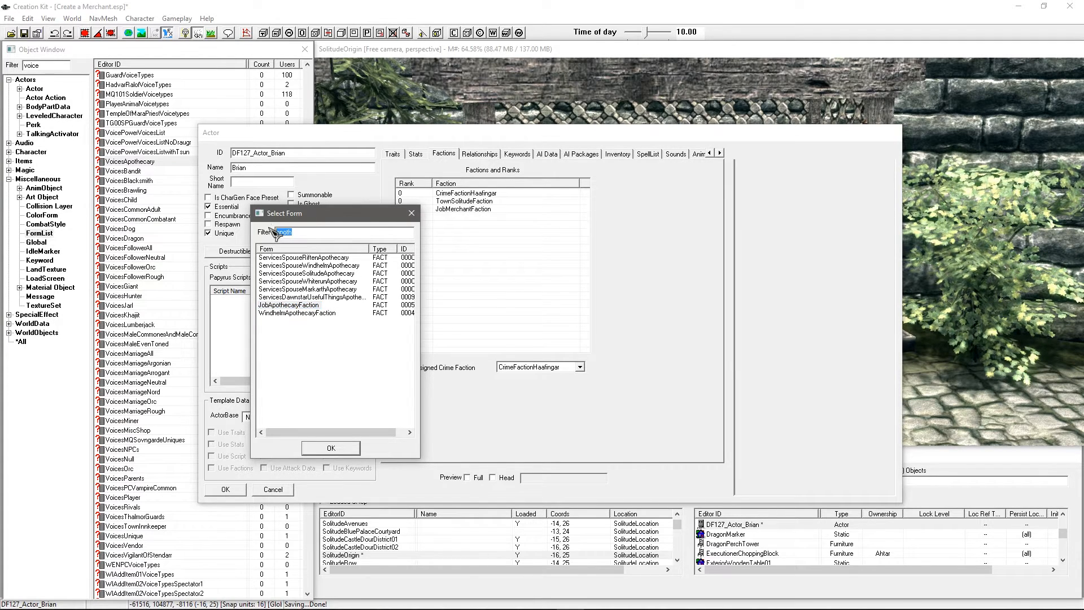
text(df)
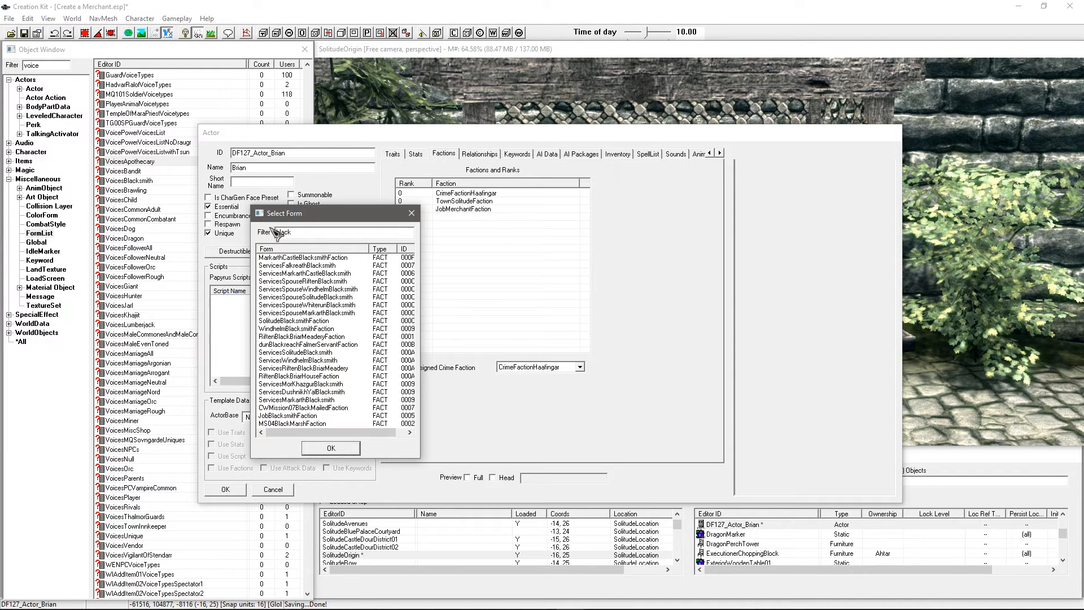
click(283, 417)
drag(307, 236, 151, 237)
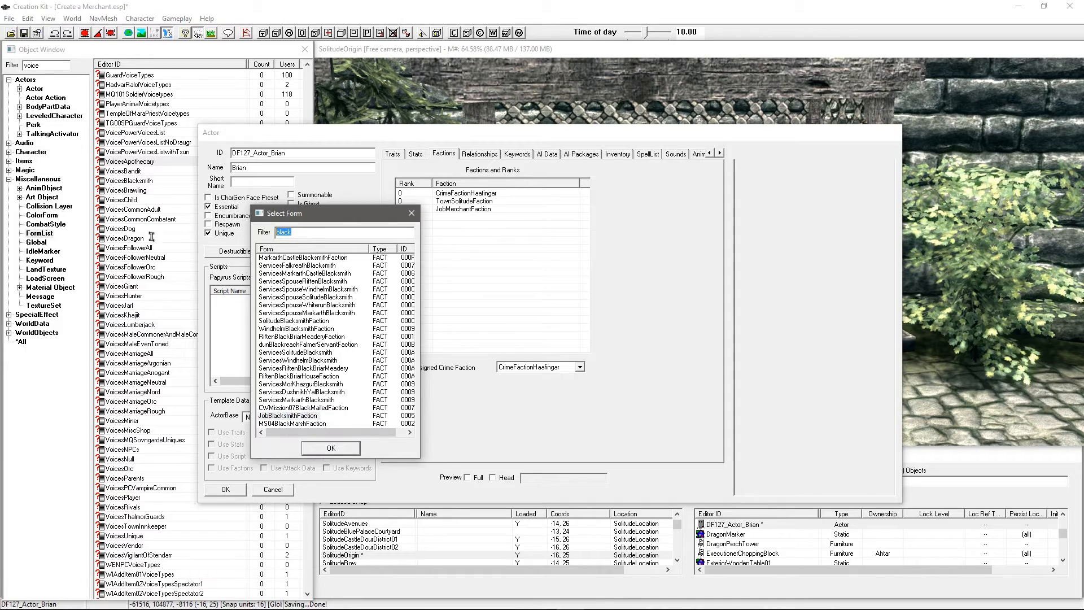
text(apoth)
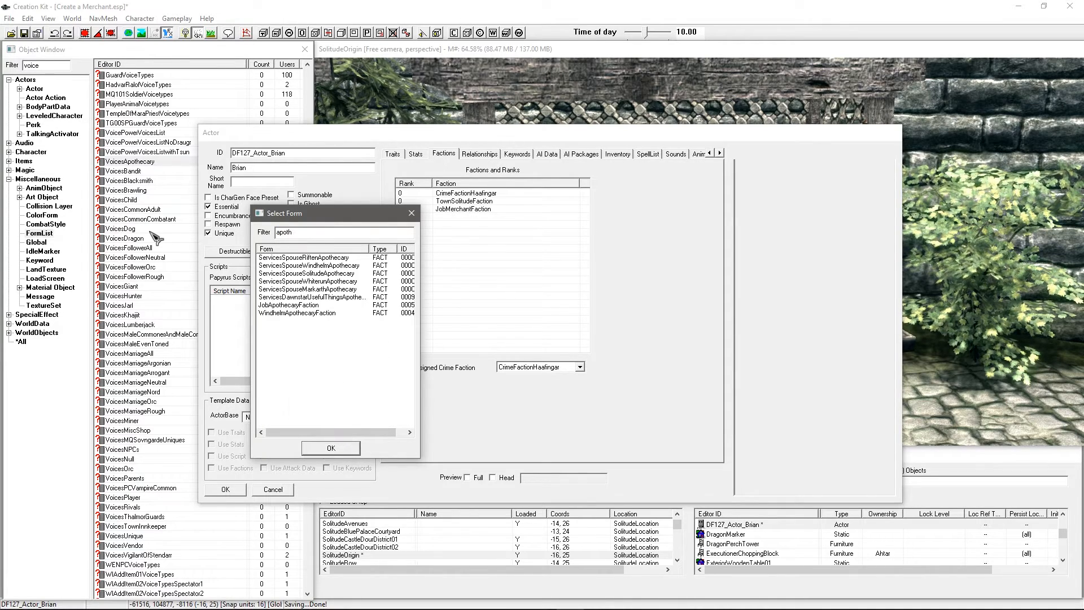
click(302, 314)
click(331, 448)
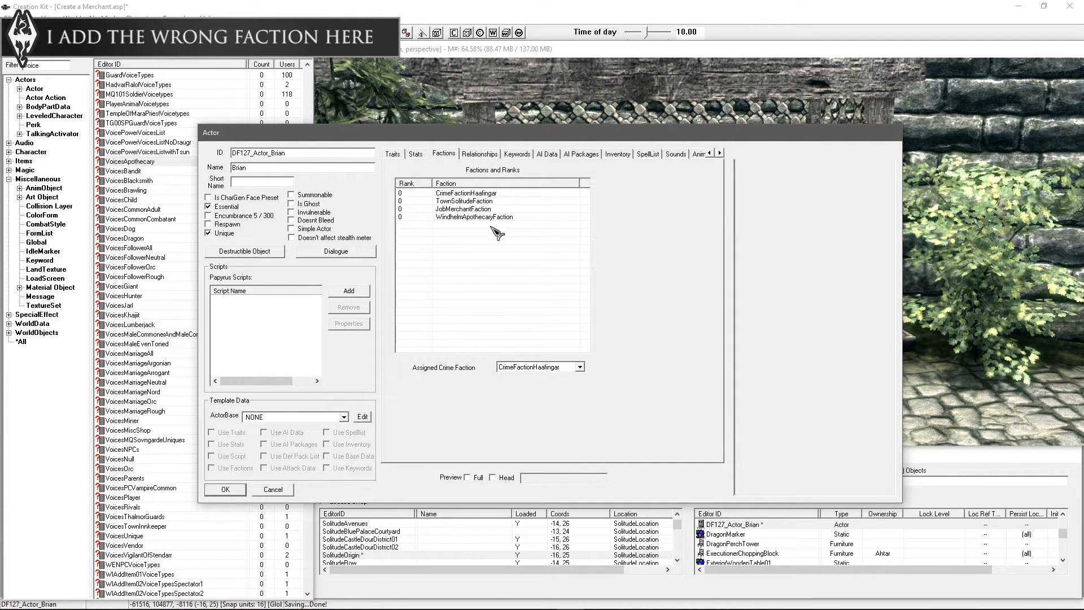
Step: Open the faction picker for Brian and orbit the view around the market stalls
right_click(460, 242)
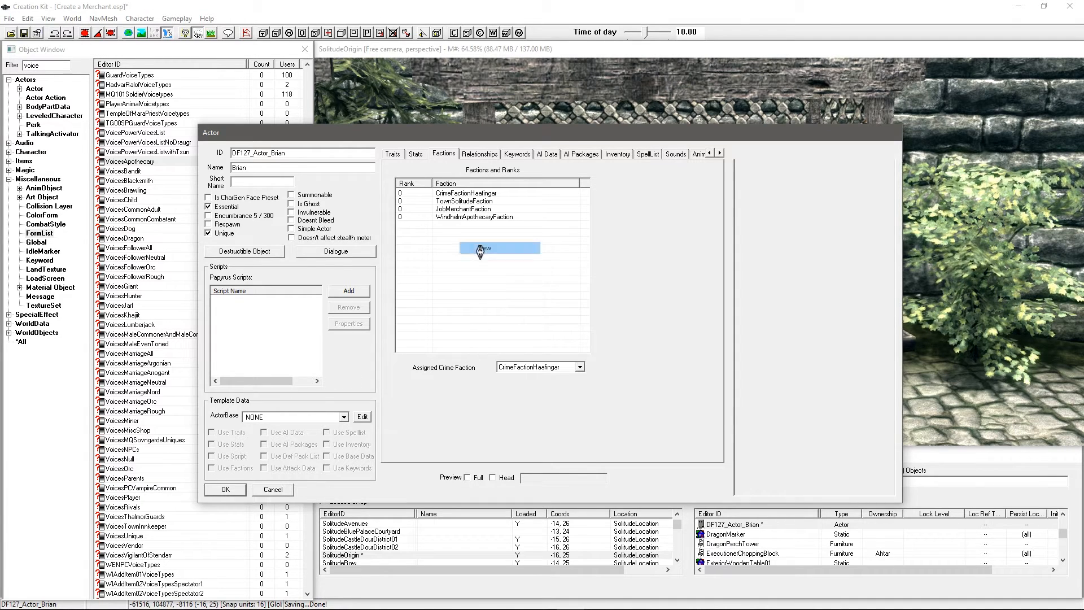
click(479, 248)
drag(308, 158, 271, 194)
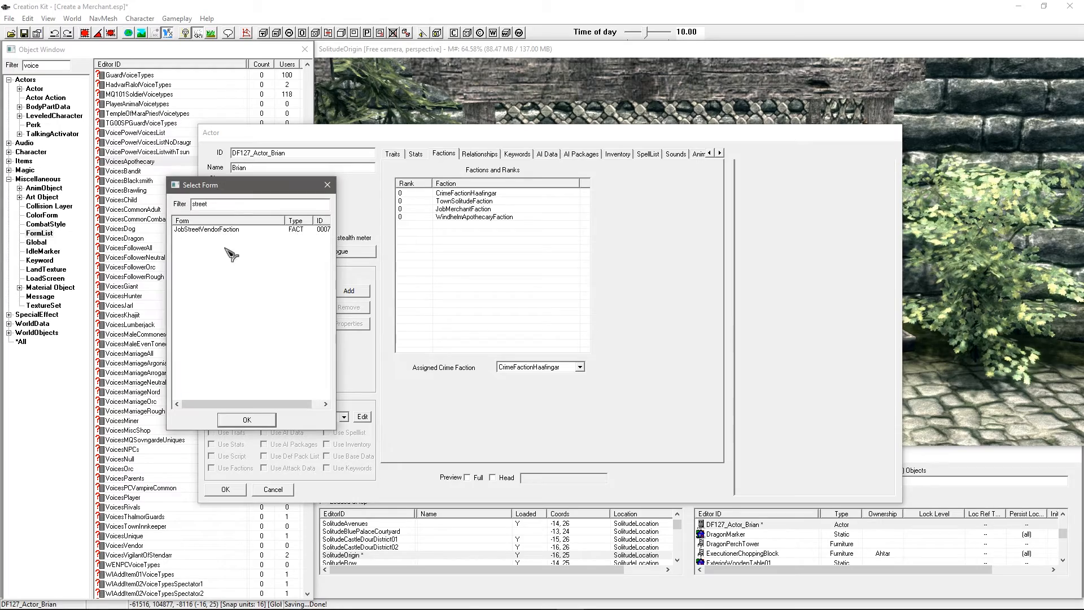
shift+middle_drag(952, 294, 788, 266)
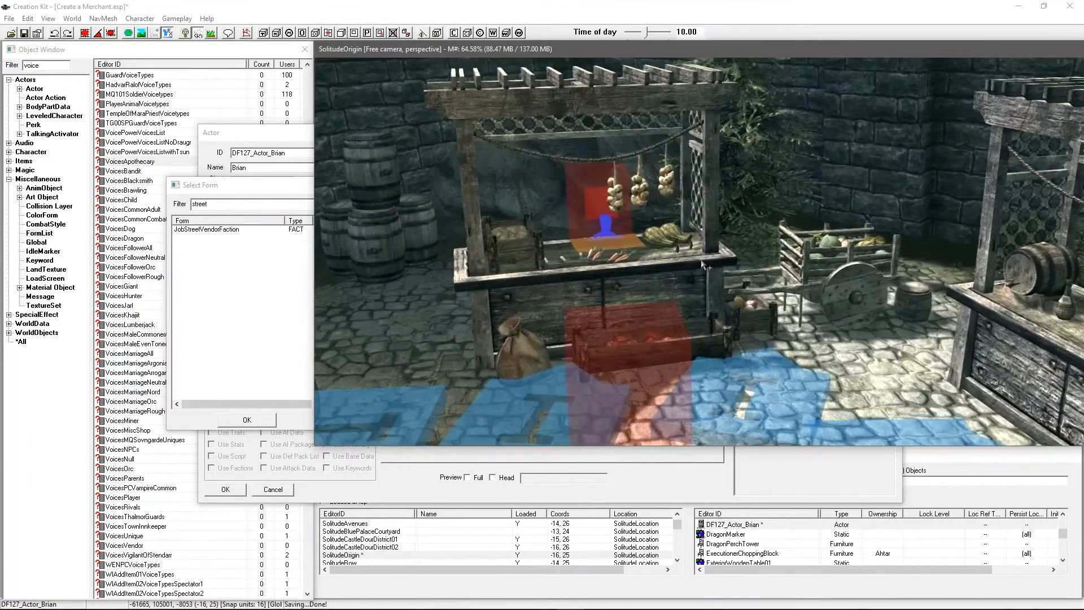
scroll(695, 264, down, 2)
shift+middle_drag(695, 264, 656, 248)
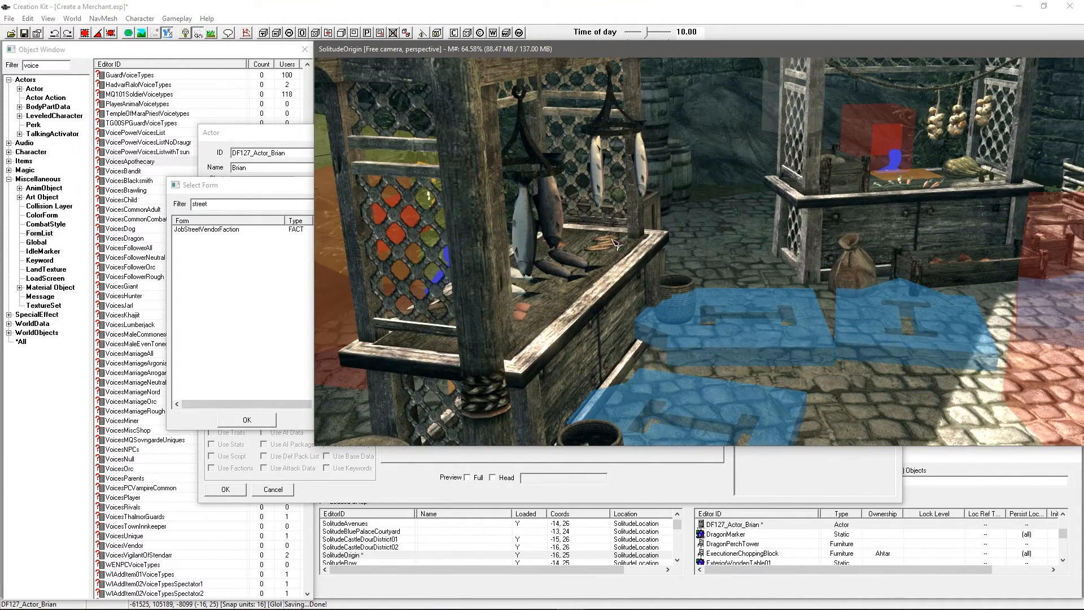
click(261, 204)
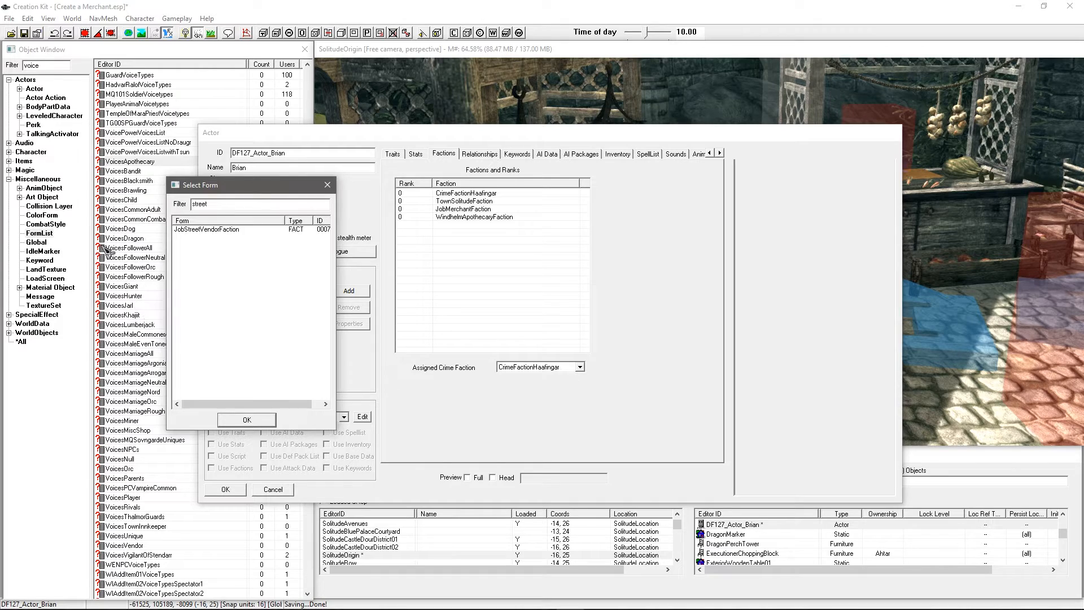
Step: Browse street vendor and Khajiit caravan factions without adding any, then save Brian's record
click(222, 230)
click(201, 203)
double_click(203, 206)
text(khaj)
click(204, 237)
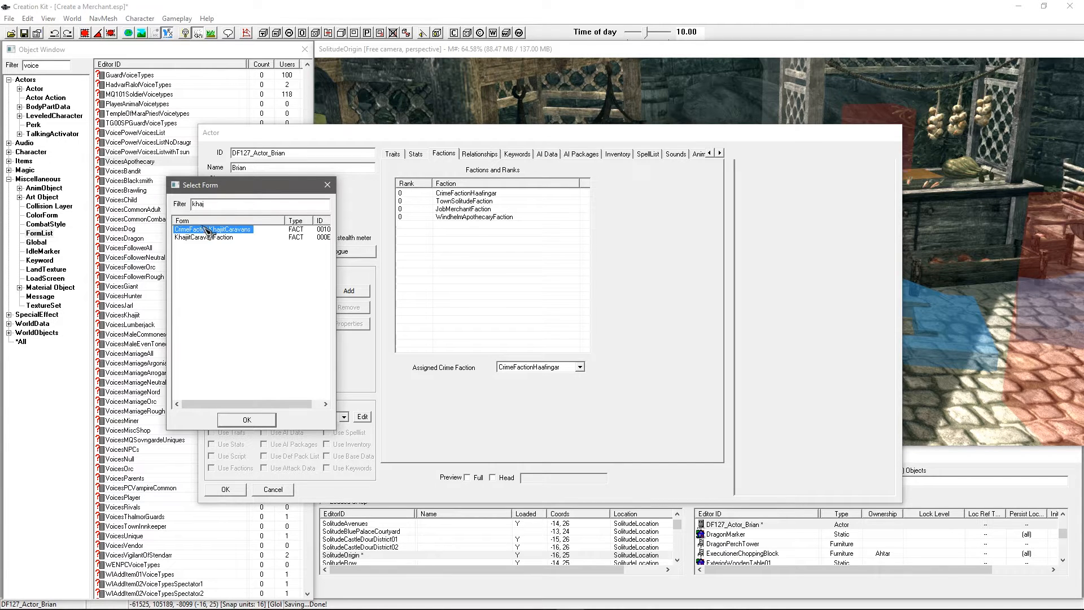
double_click(196, 204)
text(carav)
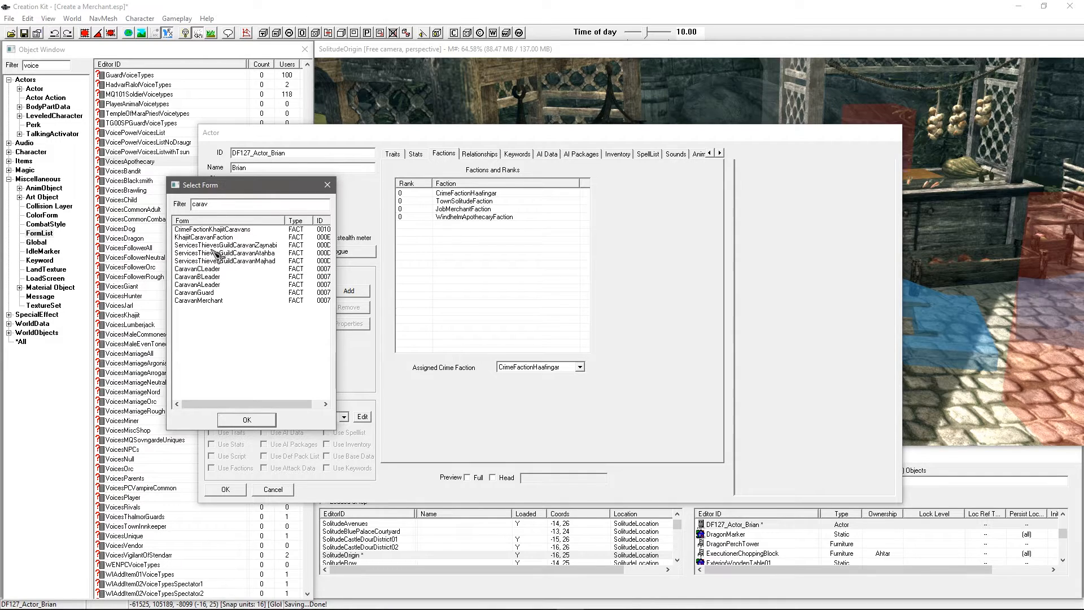
click(220, 229)
click(215, 261)
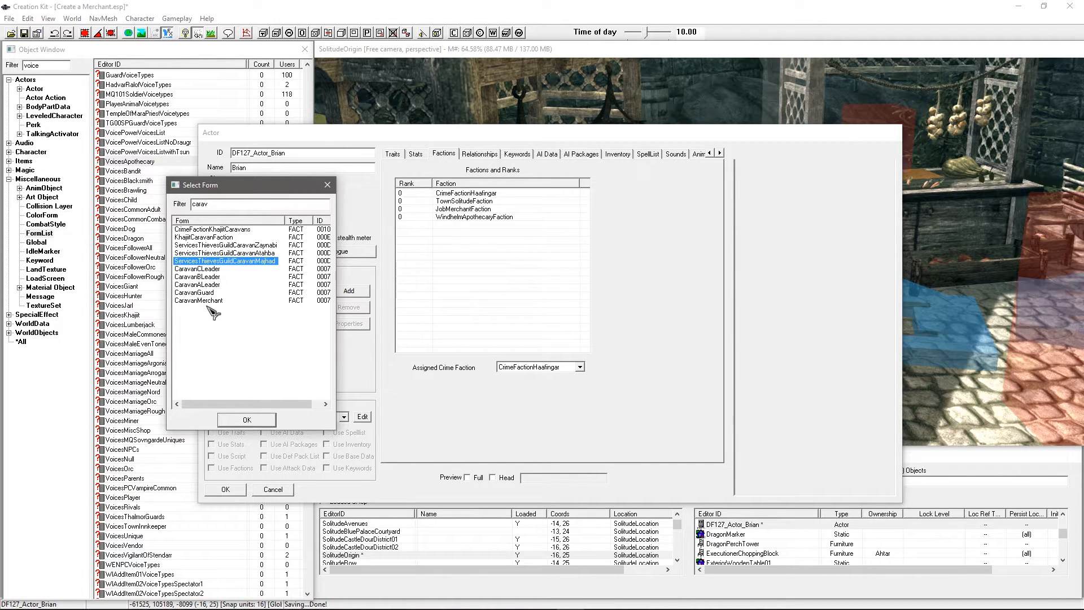
click(207, 301)
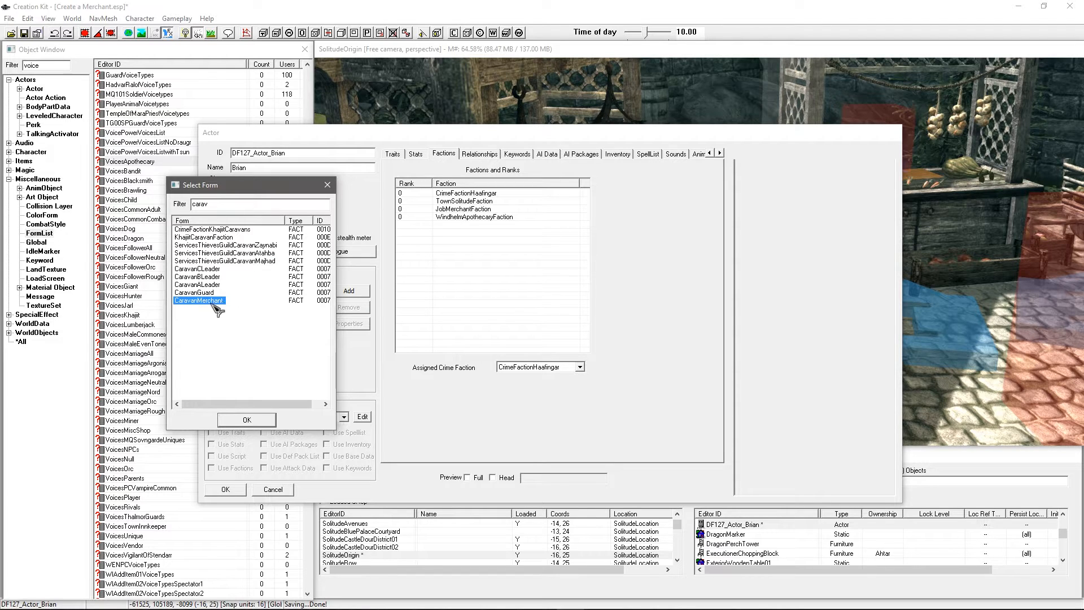
drag(245, 186, 252, 220)
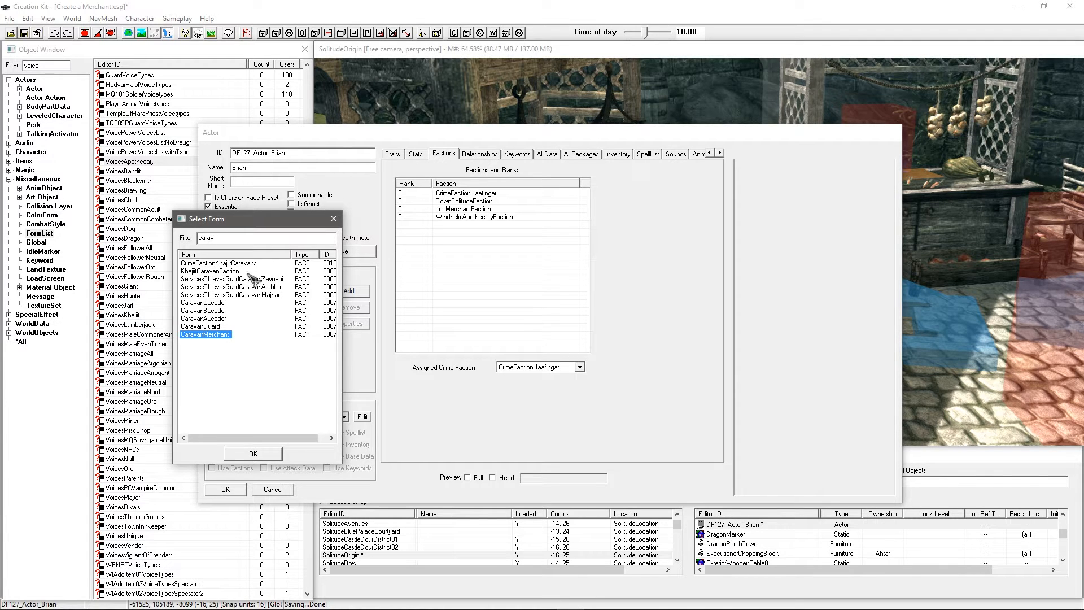
click(334, 218)
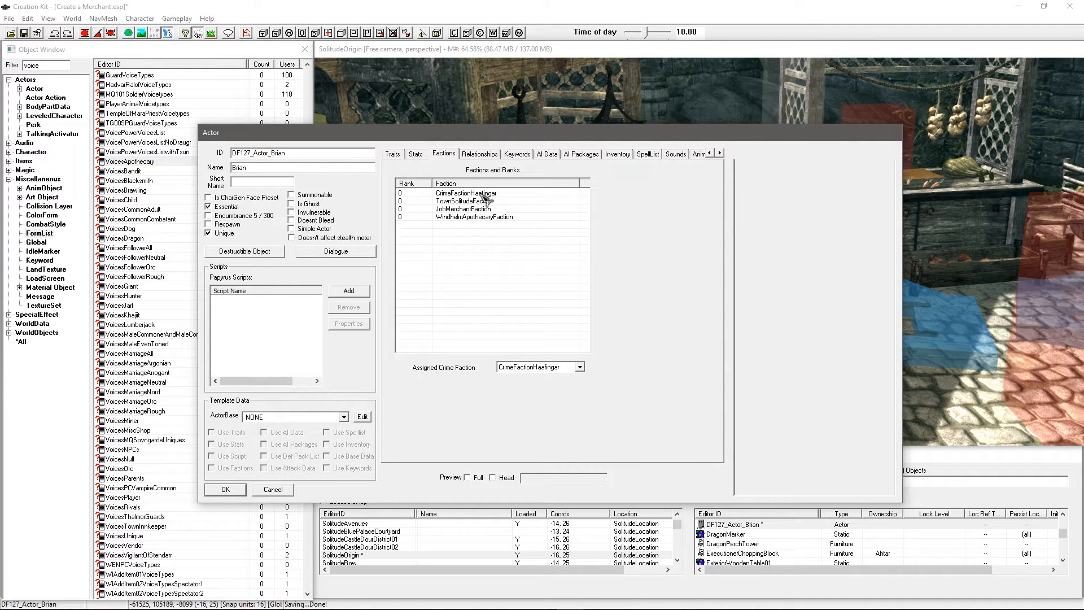
click(224, 490)
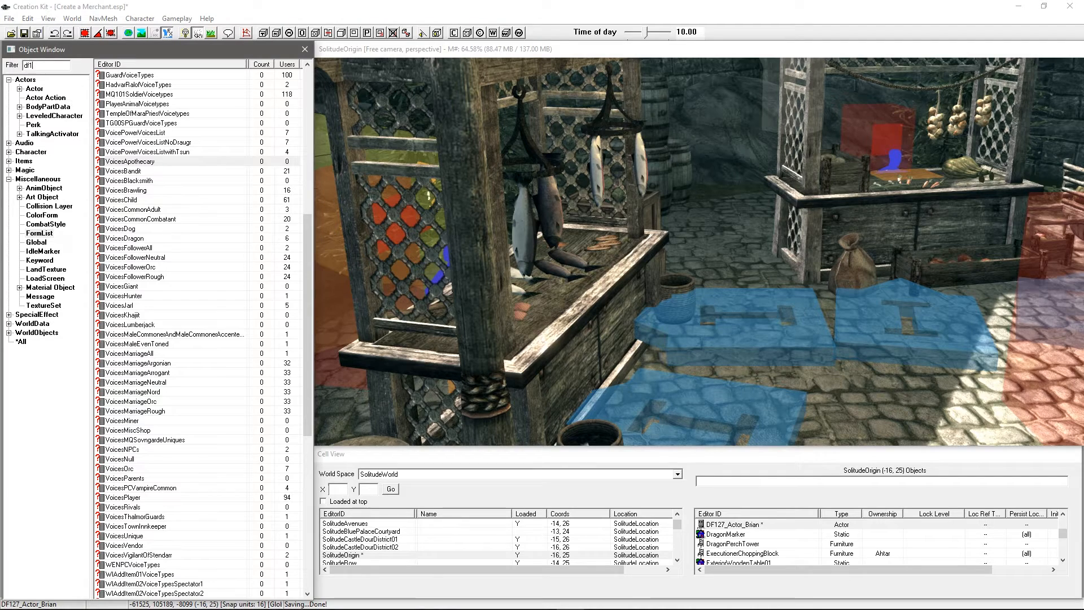
Step: Review Brian's relationships, keywords and AI data with confidence left at Brave, then his AI packages
click(145, 77)
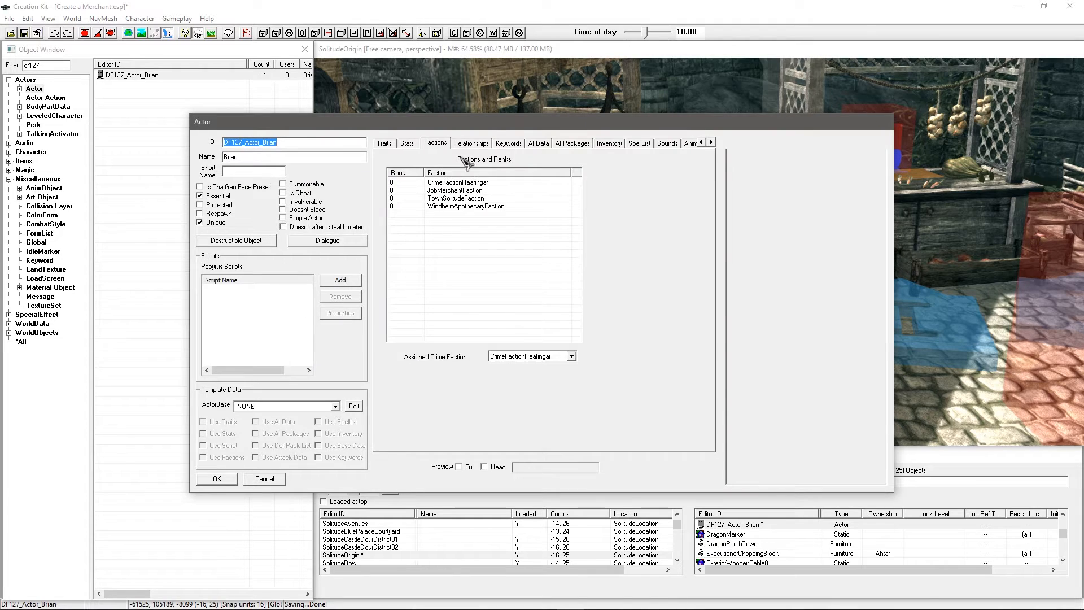
click(471, 143)
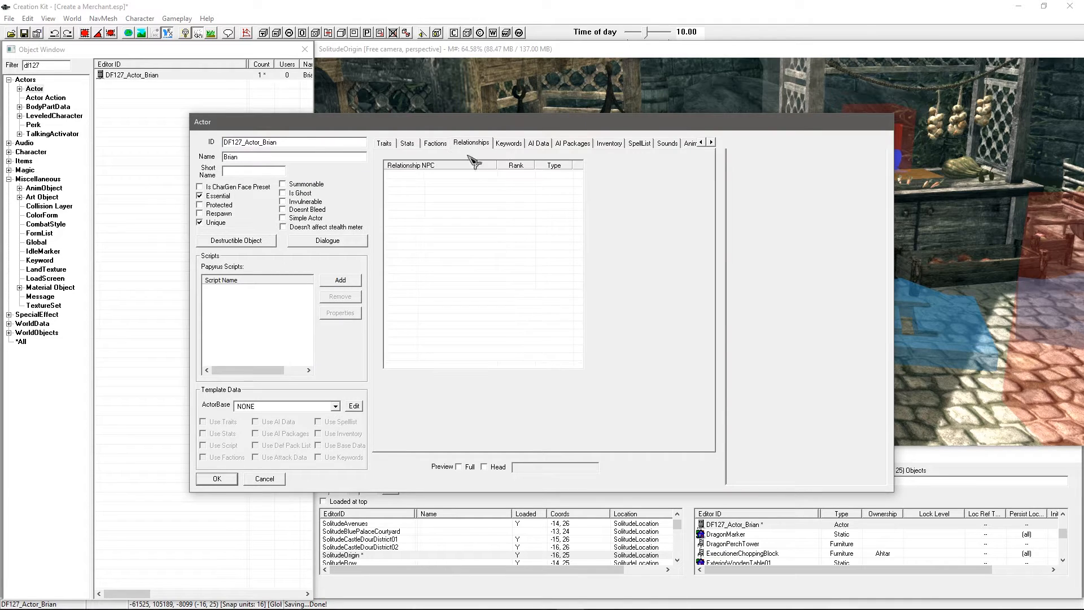
click(511, 144)
click(539, 144)
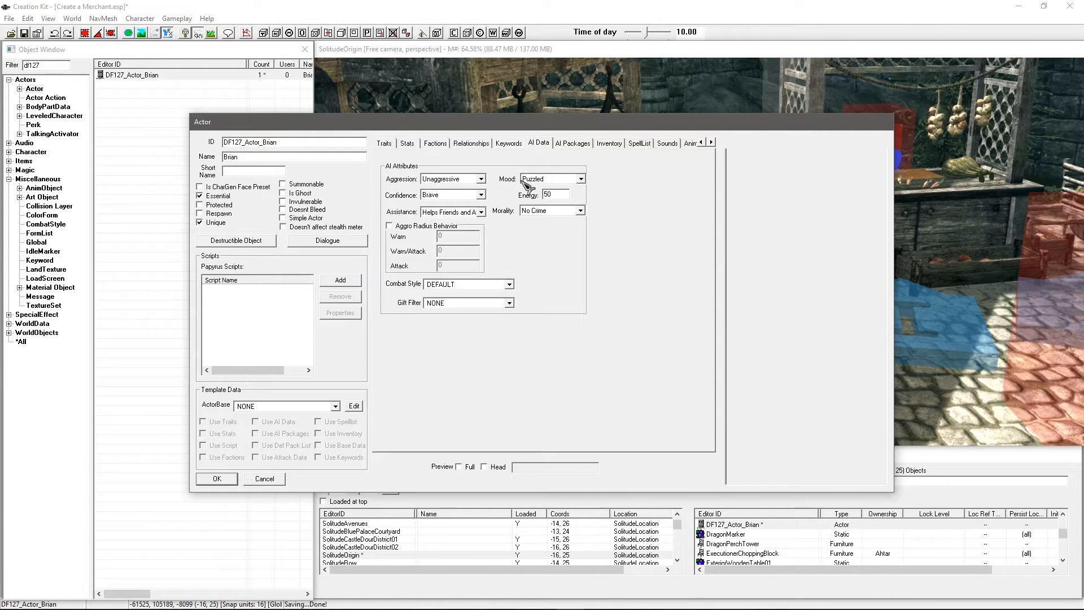
click(454, 197)
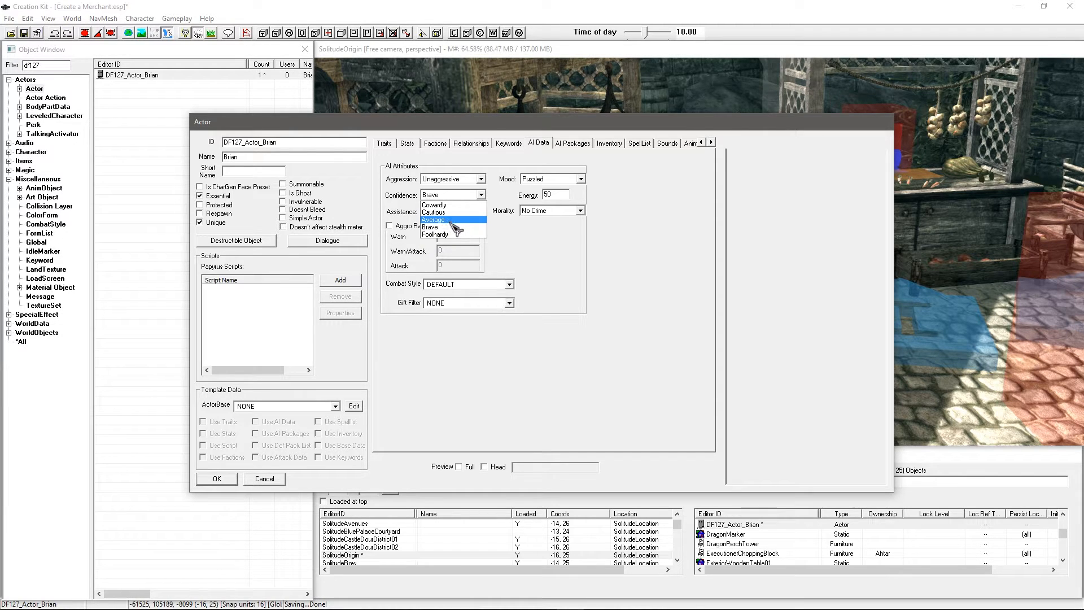
click(452, 226)
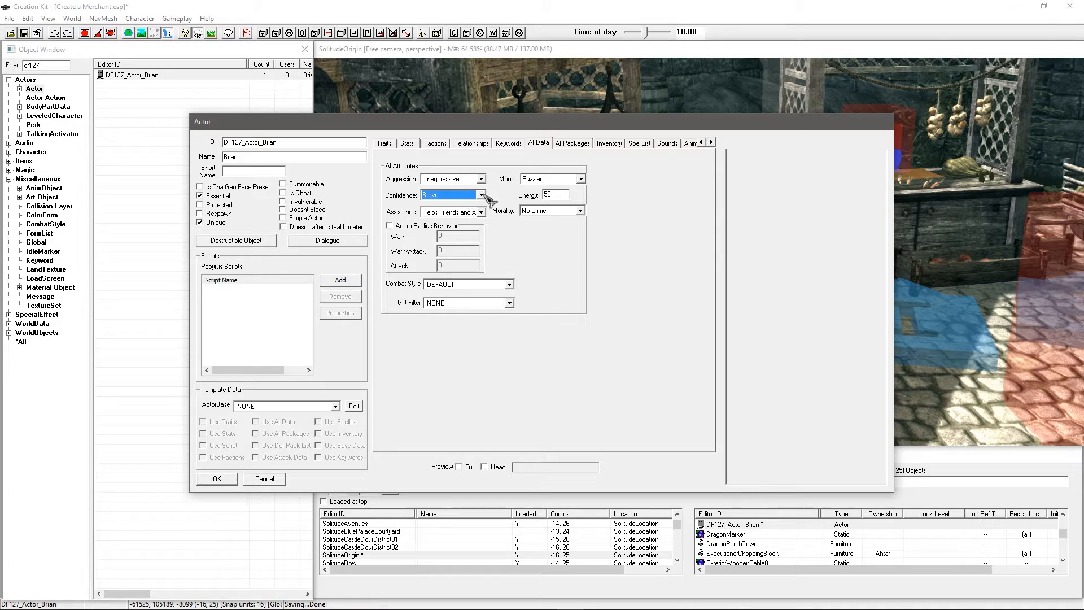
click(573, 144)
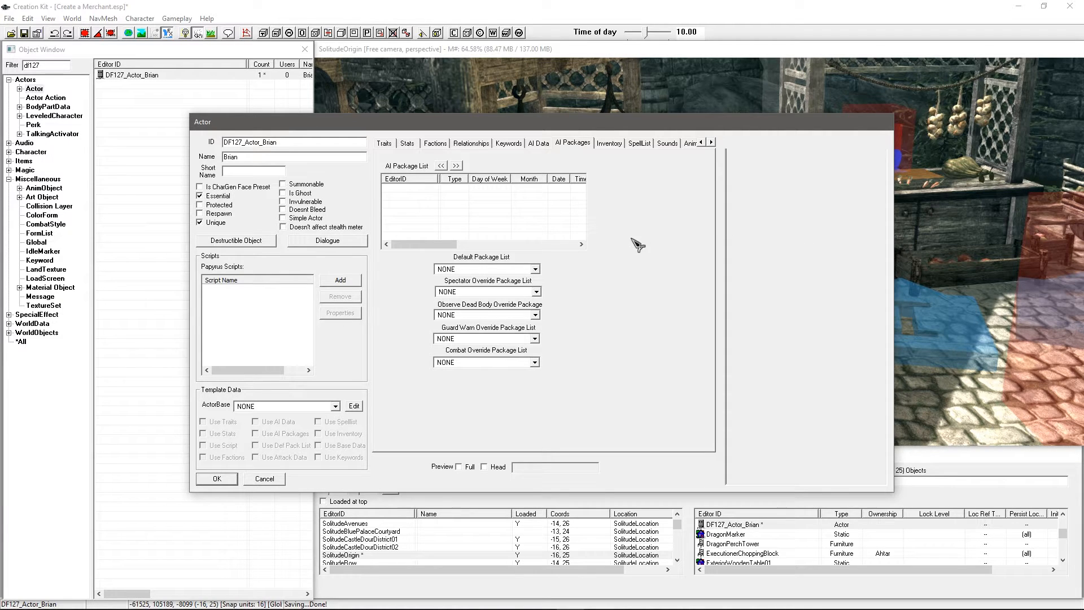
Step: Inspect Brian's inventory rows: IronDagger, Lantern01 and FoodMead
drag(610, 122, 632, 164)
click(632, 187)
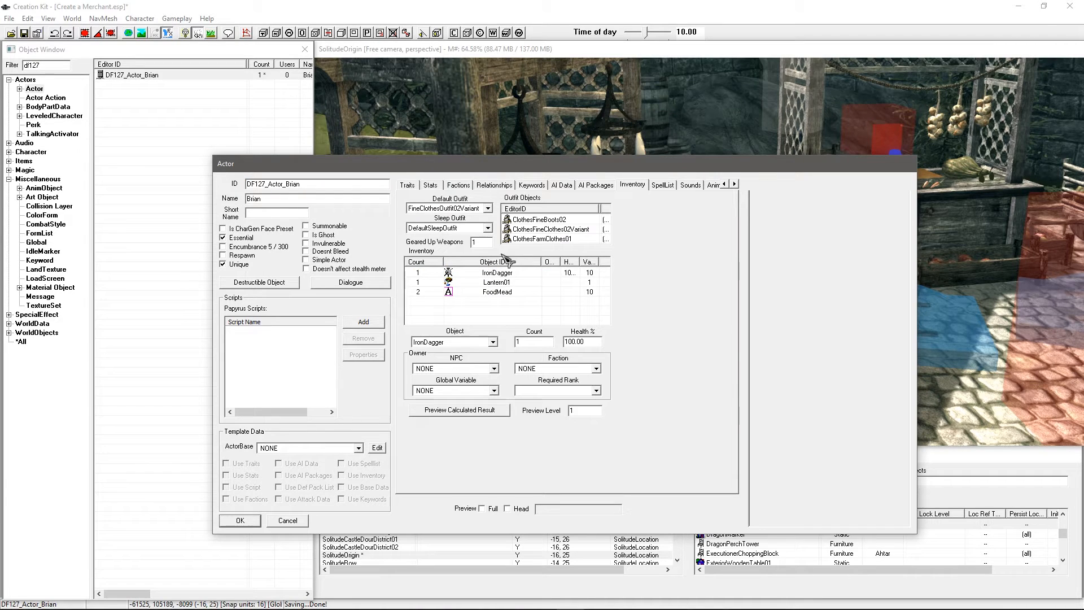
click(491, 291)
key(Up)
key(Up)
key(Down)
click(497, 292)
click(498, 273)
click(498, 284)
click(497, 293)
click(496, 306)
click(499, 275)
click(498, 283)
click(498, 292)
click(511, 310)
Step: Turn on the full-body preview of Brian, rotate it, and set Geared Up Weapons to 0
click(483, 509)
middle_drag(808, 310, 855, 330)
scroll(854, 330, up, 3)
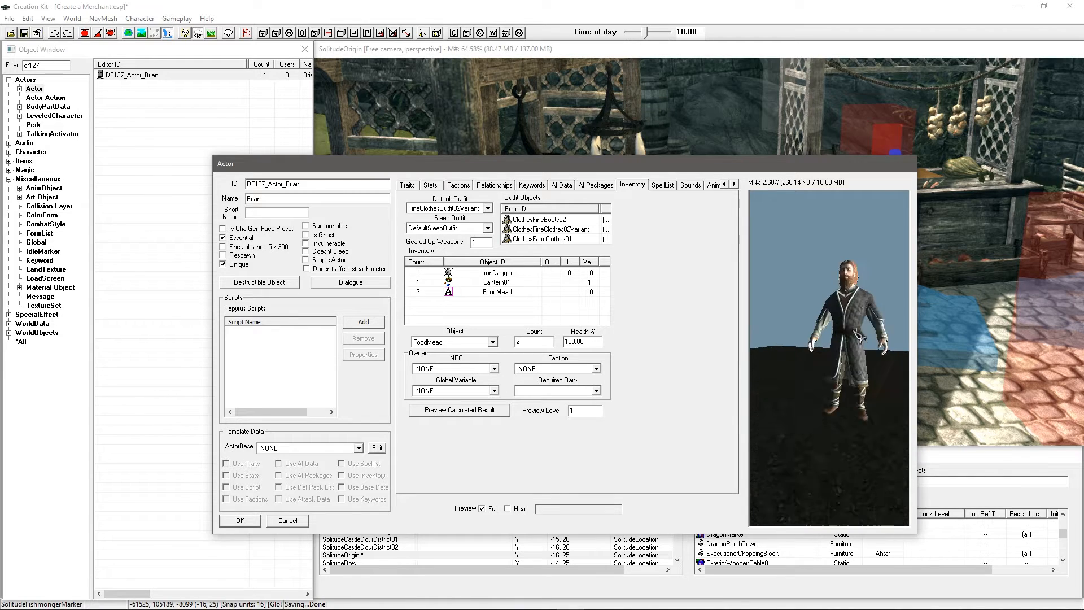
scroll(859, 336, up, 2)
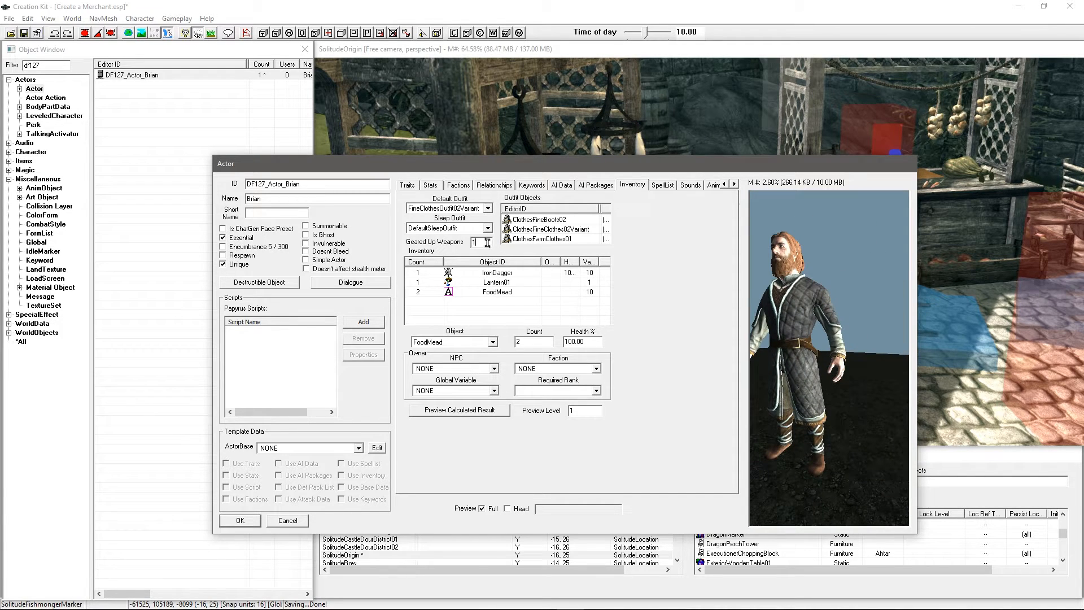
drag(485, 243, 468, 242)
click(496, 283)
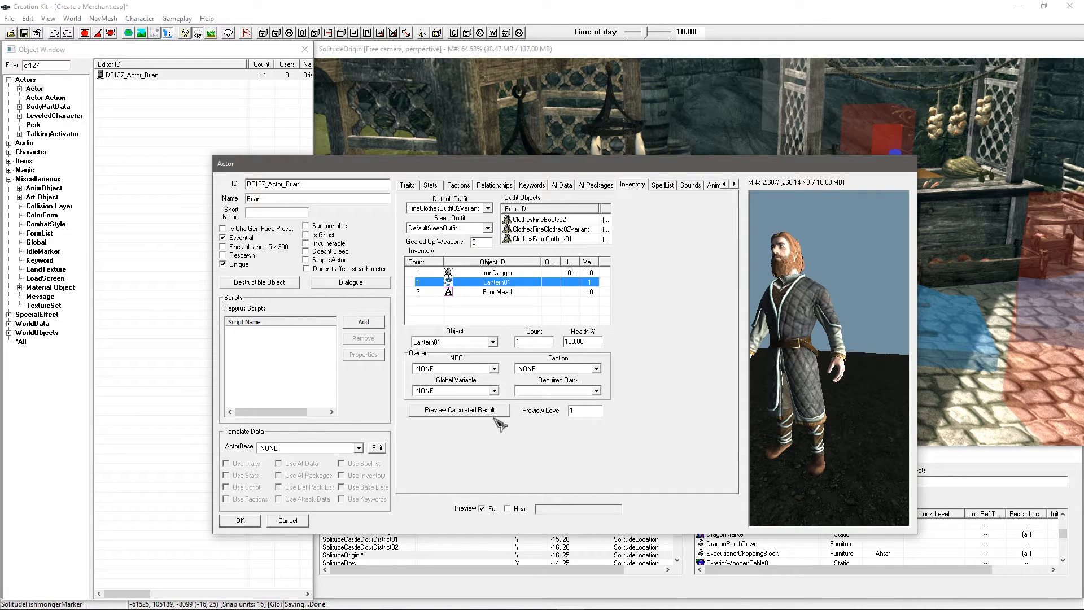
drag(822, 397, 817, 366)
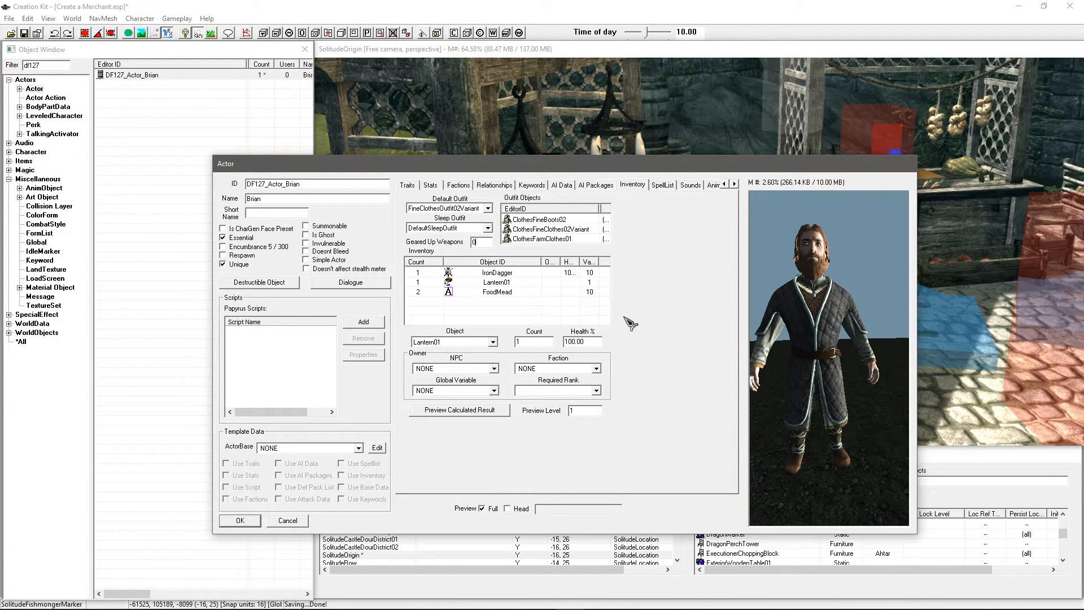
Step: Look over the IronDagger, Lantern01 and FoodMead inventory rows again
click(537, 306)
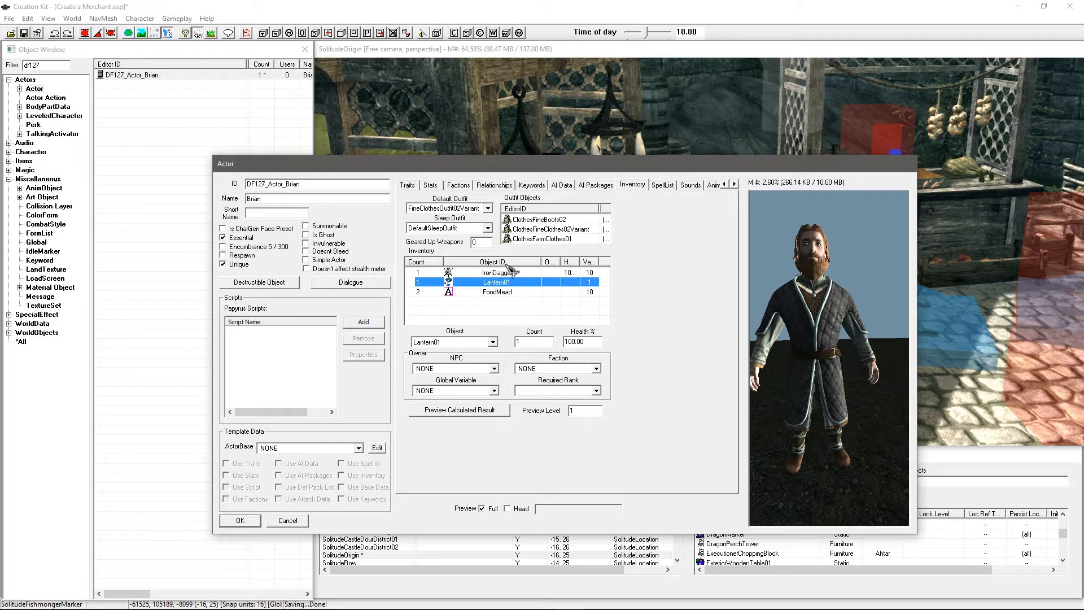
click(500, 292)
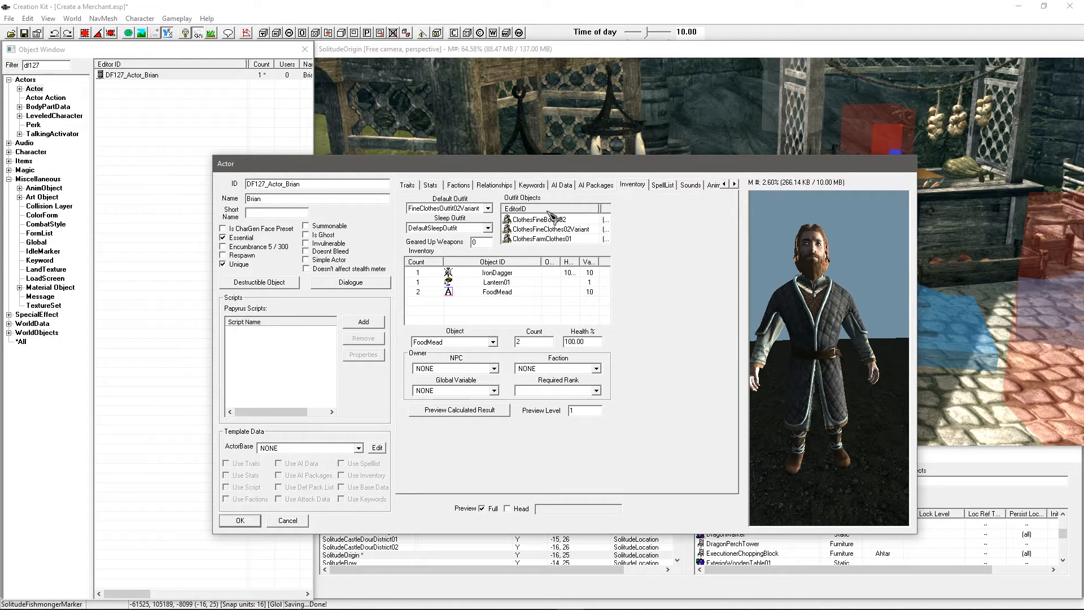
click(485, 299)
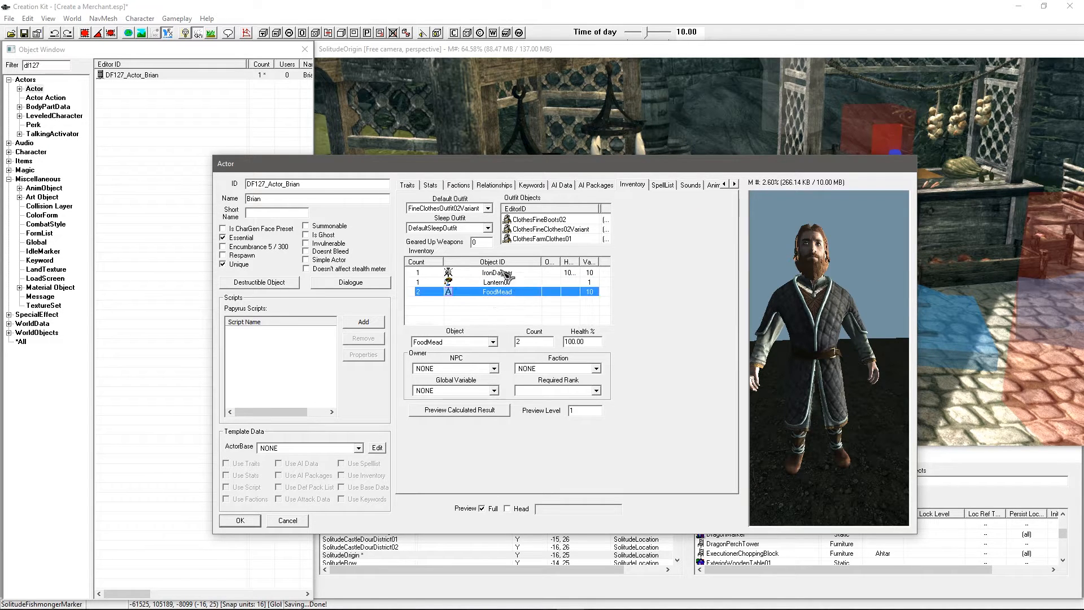
click(505, 309)
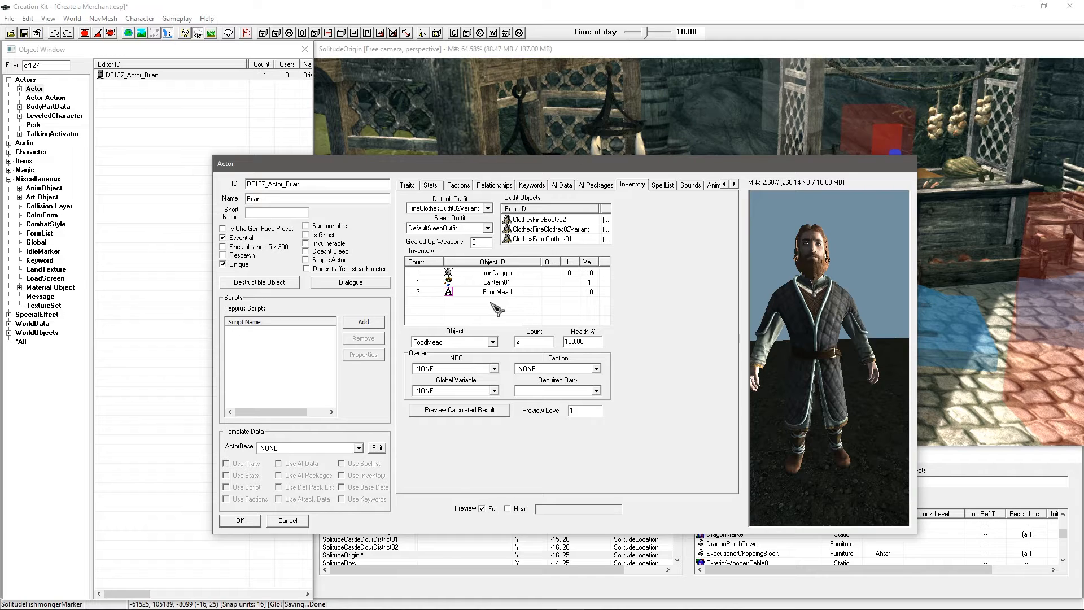
click(495, 275)
click(495, 283)
click(494, 292)
click(493, 310)
click(501, 293)
click(501, 283)
click(501, 274)
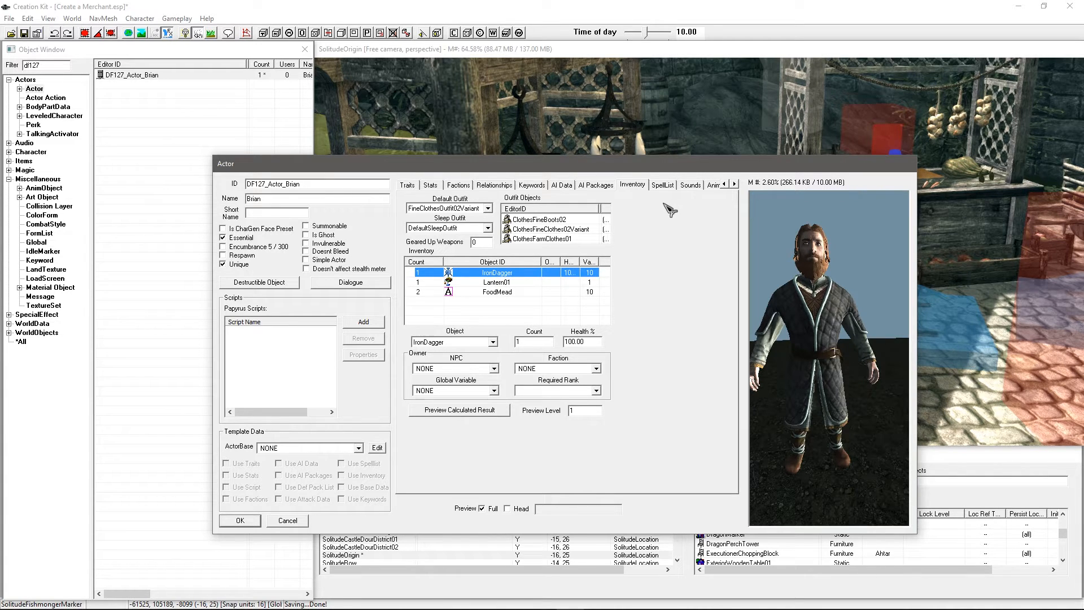
Step: Check Brian's SpellList page, which has no spells or perks
click(665, 186)
click(734, 185)
click(734, 184)
click(734, 185)
click(735, 184)
click(735, 185)
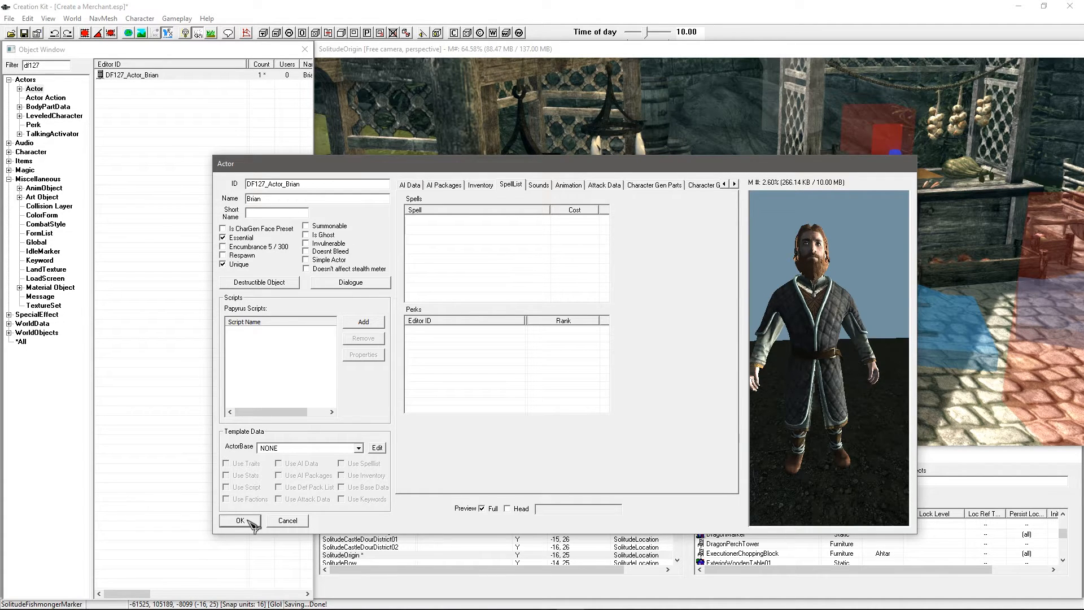
Step: Save Brian's actor record and export his face gen data with Ctrl+F4
key(Return)
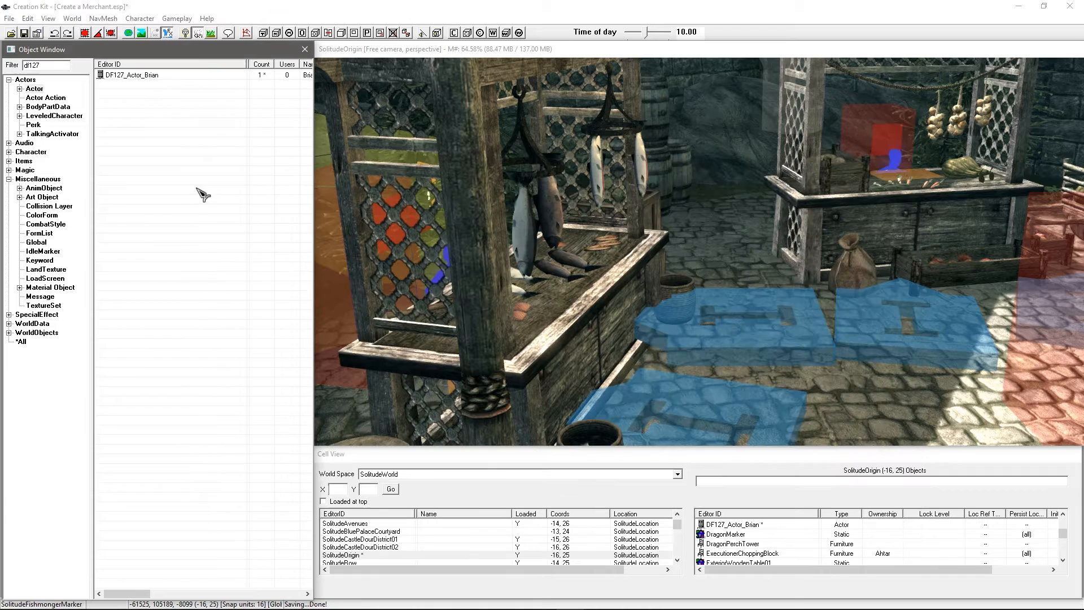
click(136, 78)
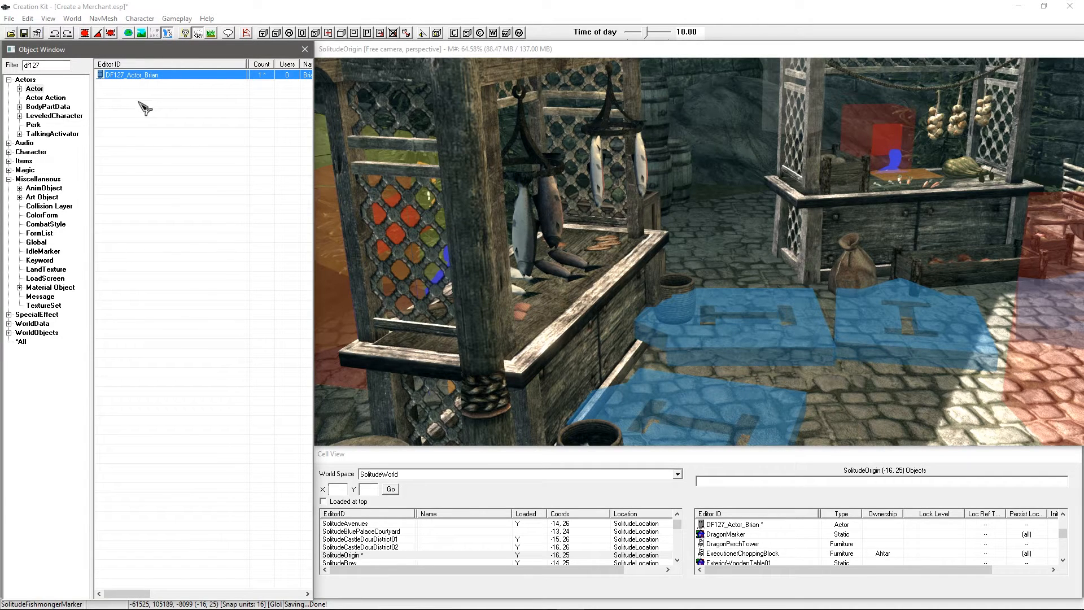
key(ctrl+F4)
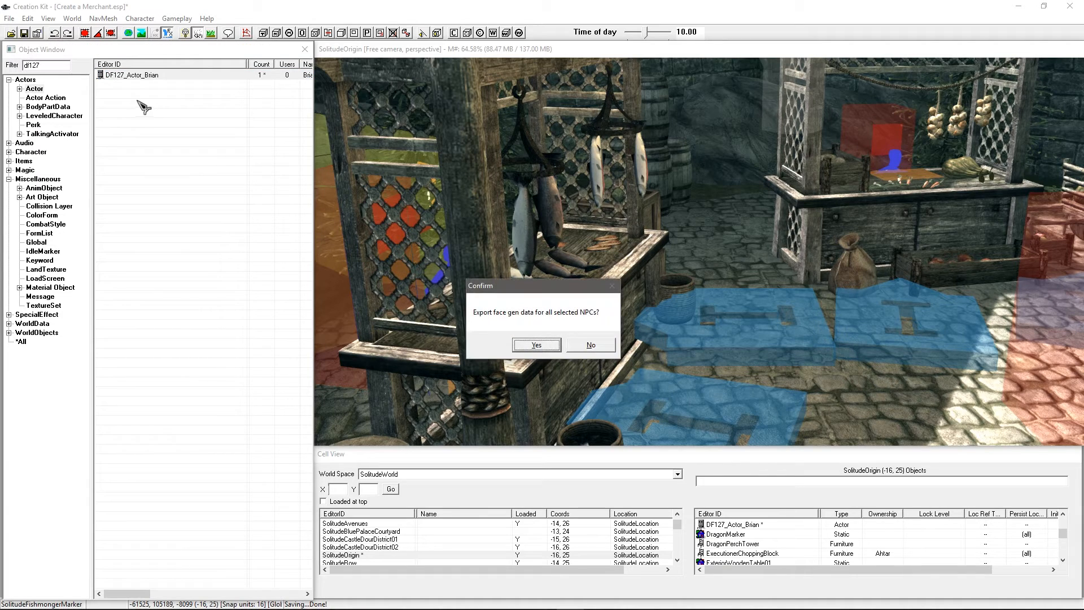
click(530, 346)
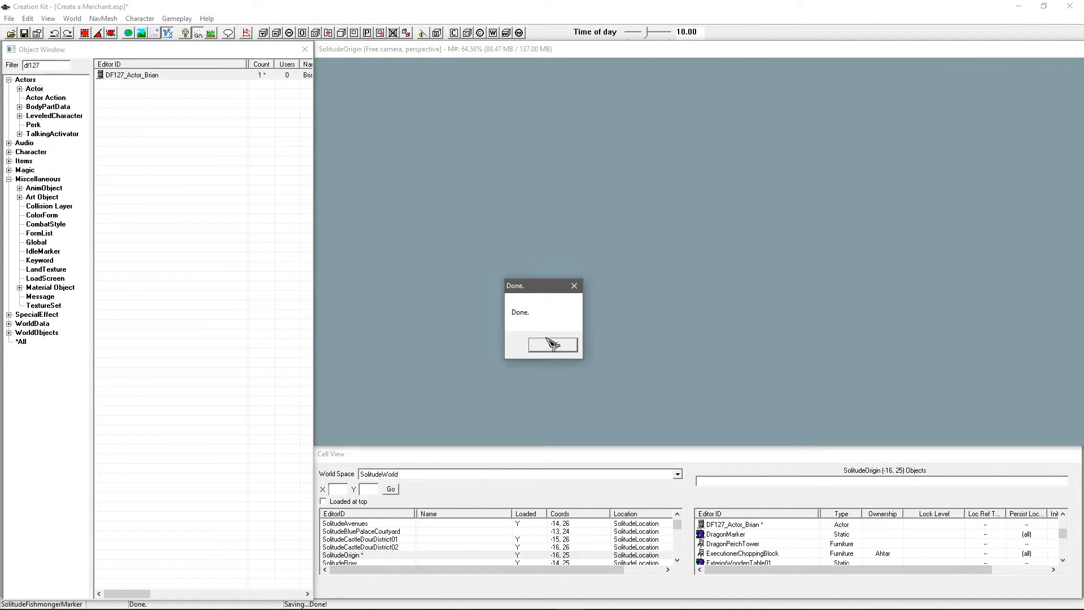
click(551, 343)
click(194, 153)
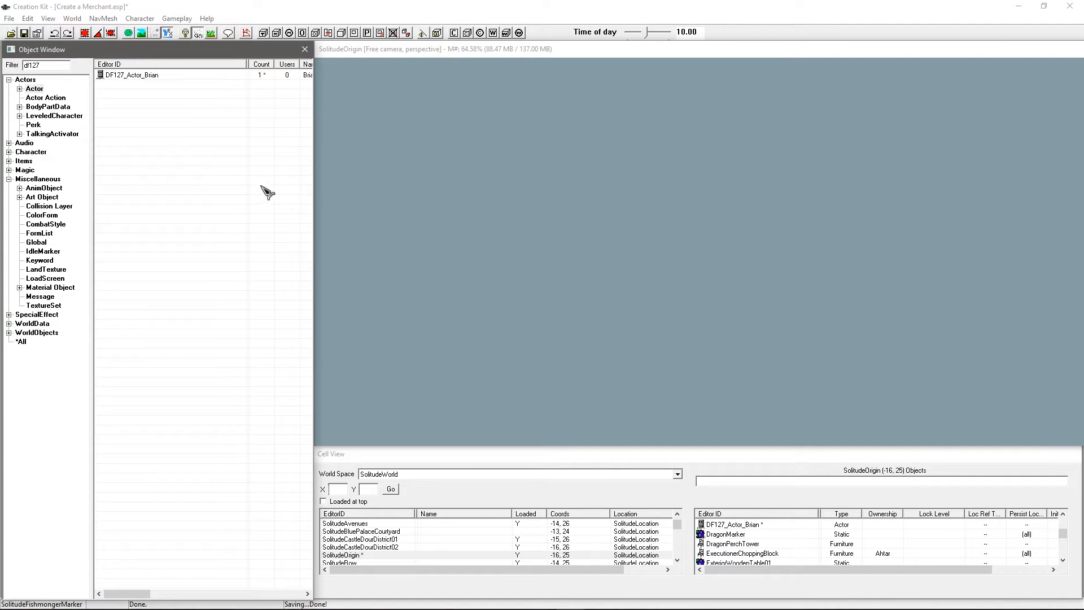
Step: Load the SolitudeOrigin cell in the render window
click(412, 358)
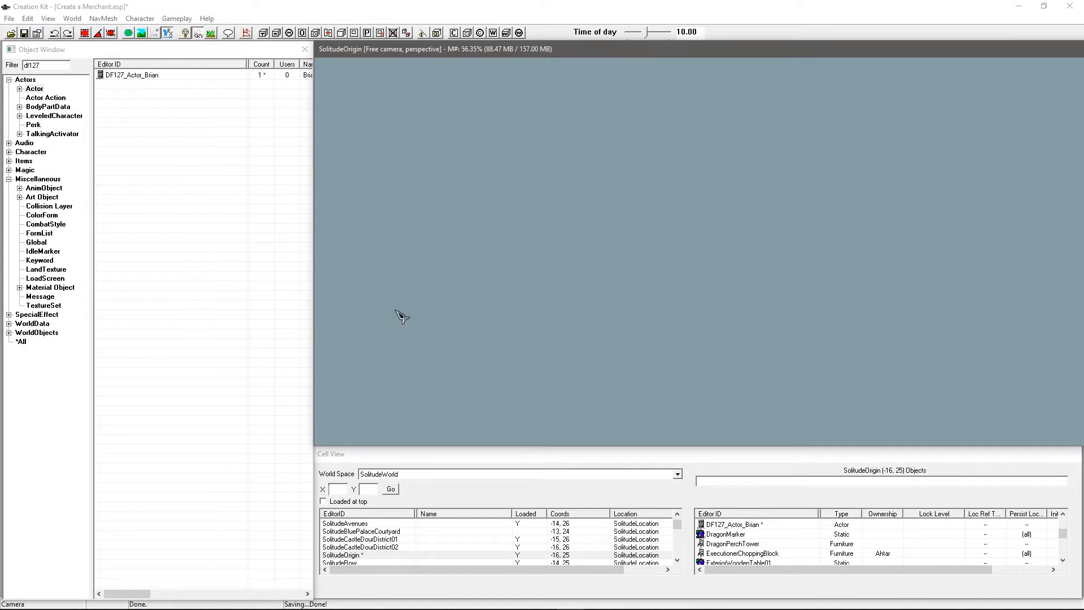
click(354, 540)
click(366, 555)
Step: Load the SolitudeOrigin cell and zoom out over the market courtyard
double_click(350, 555)
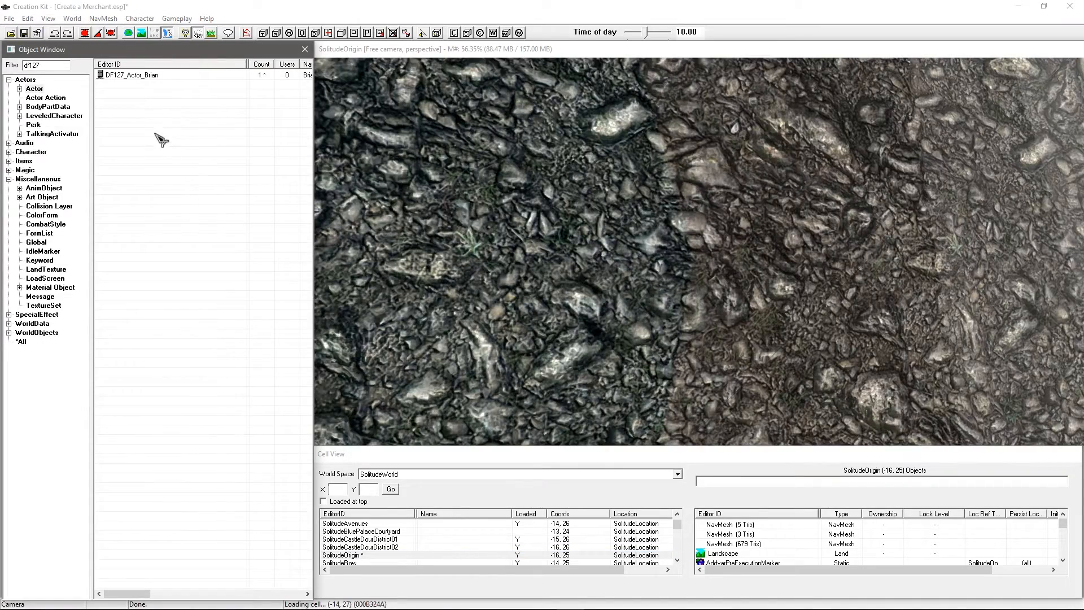
click(625, 218)
scroll(625, 219, down, 10)
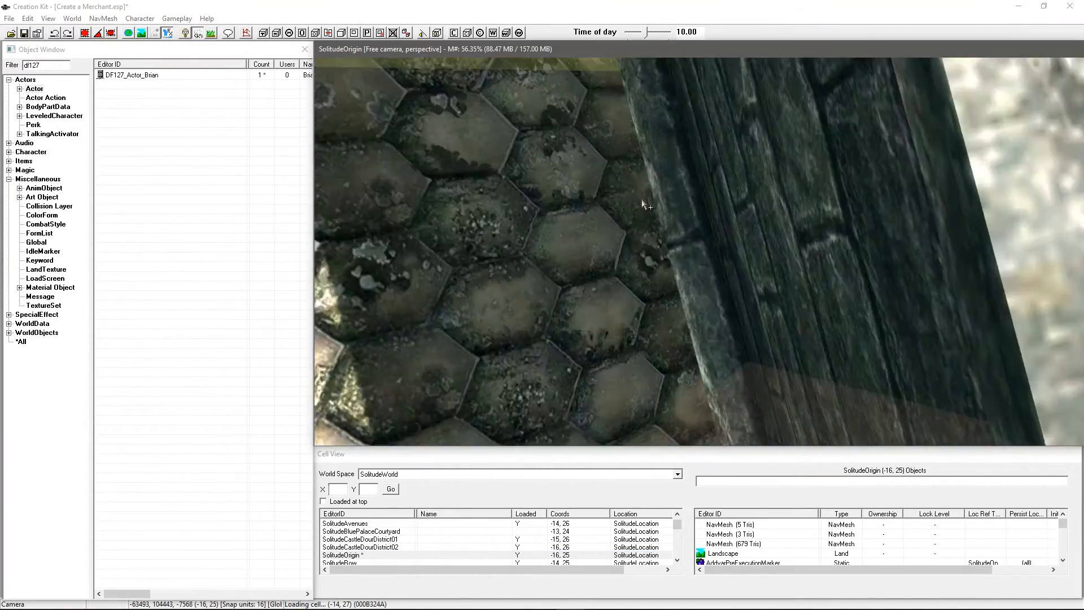
scroll(643, 206, down, 10)
scroll(545, 163, down, 10)
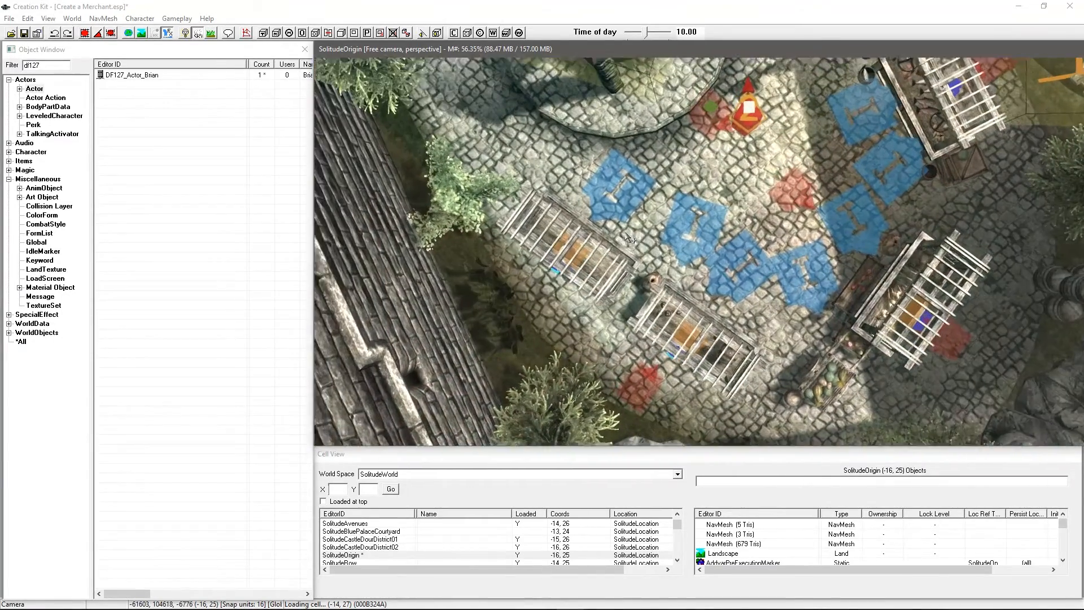
Step: Collapse Miscellaneous and expand WorldObjects in the Object Window categories
click(195, 133)
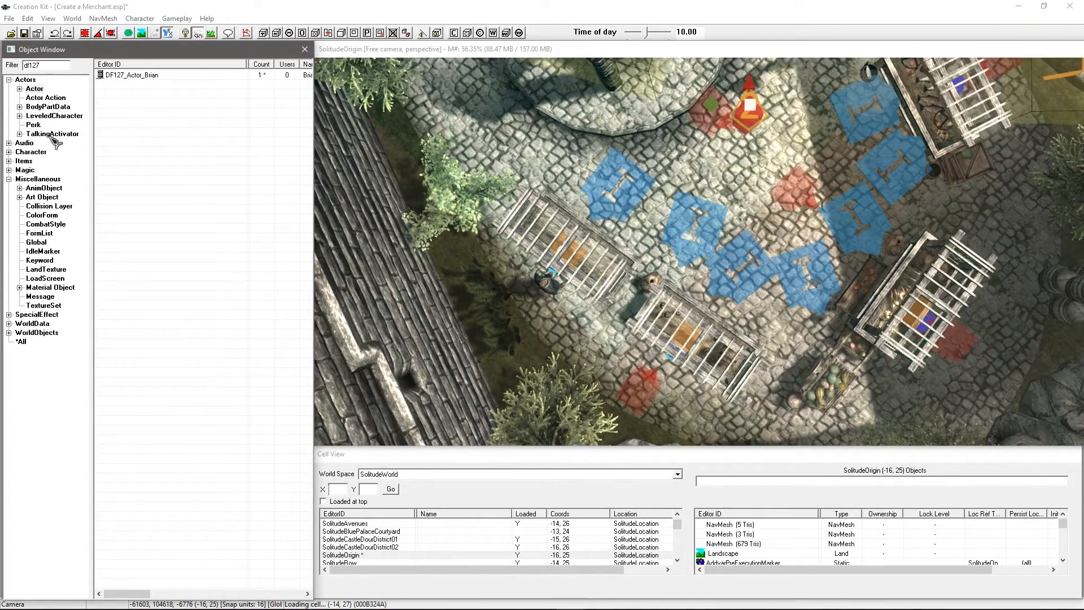
click(8, 179)
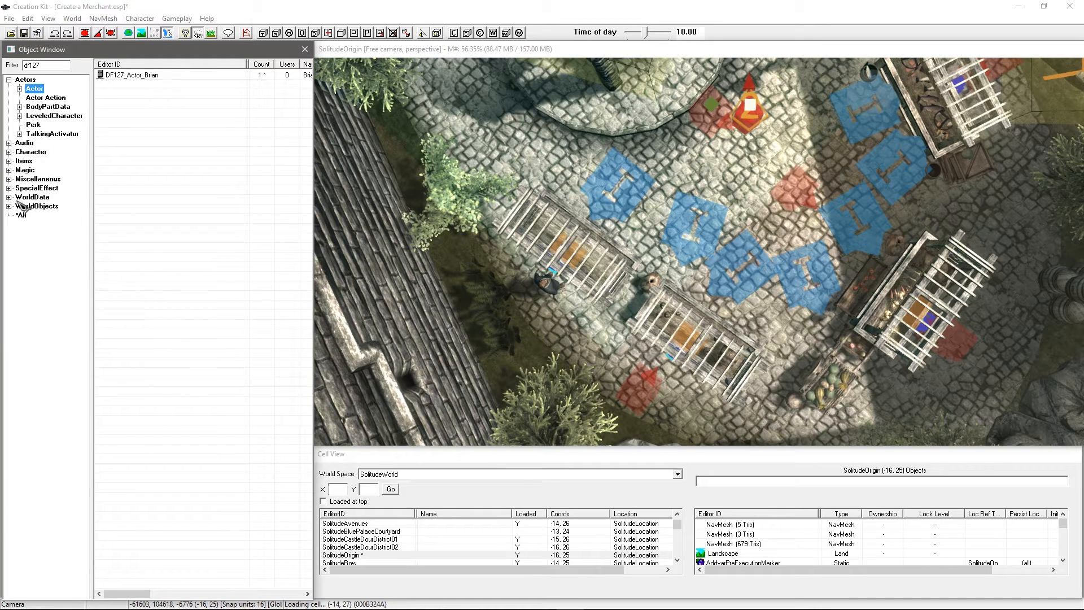
click(8, 206)
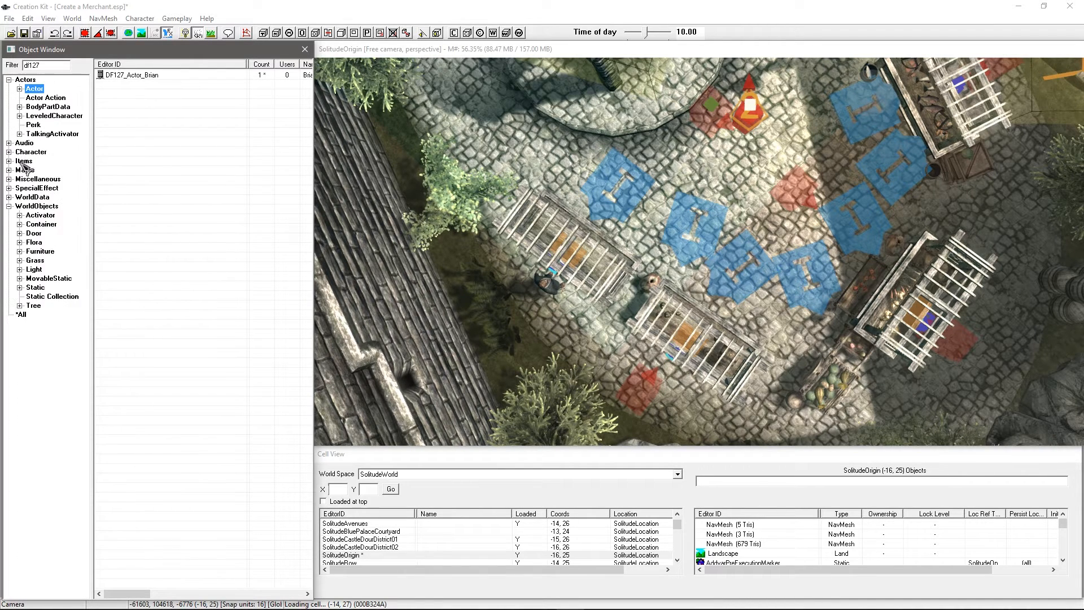
Step: List Container objects filtered by 'merchant' and browse the existing merchant chests
click(42, 225)
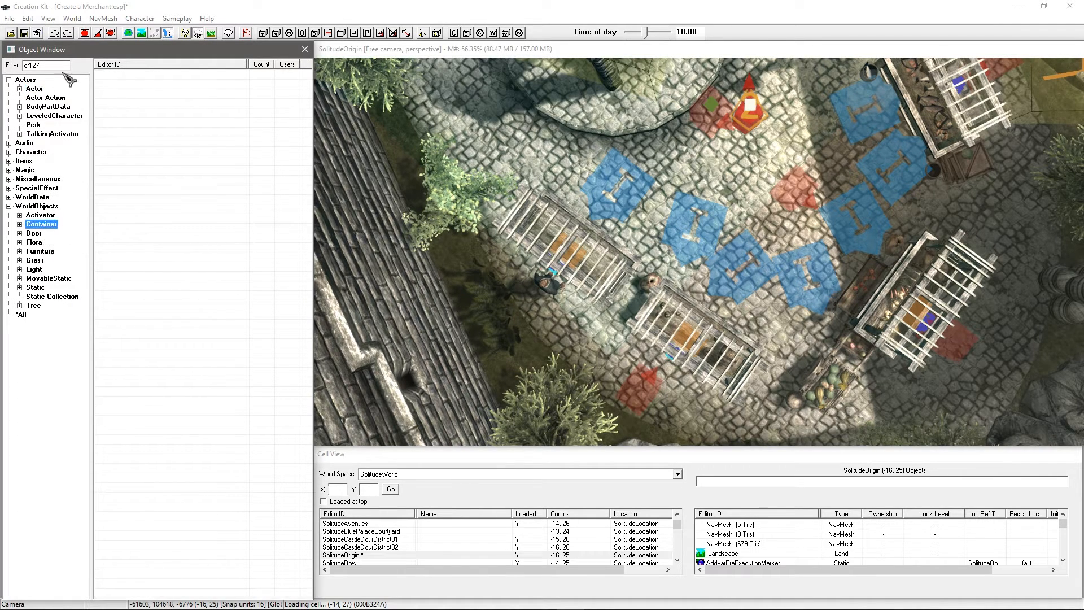
double_click(28, 65)
text(merchant)
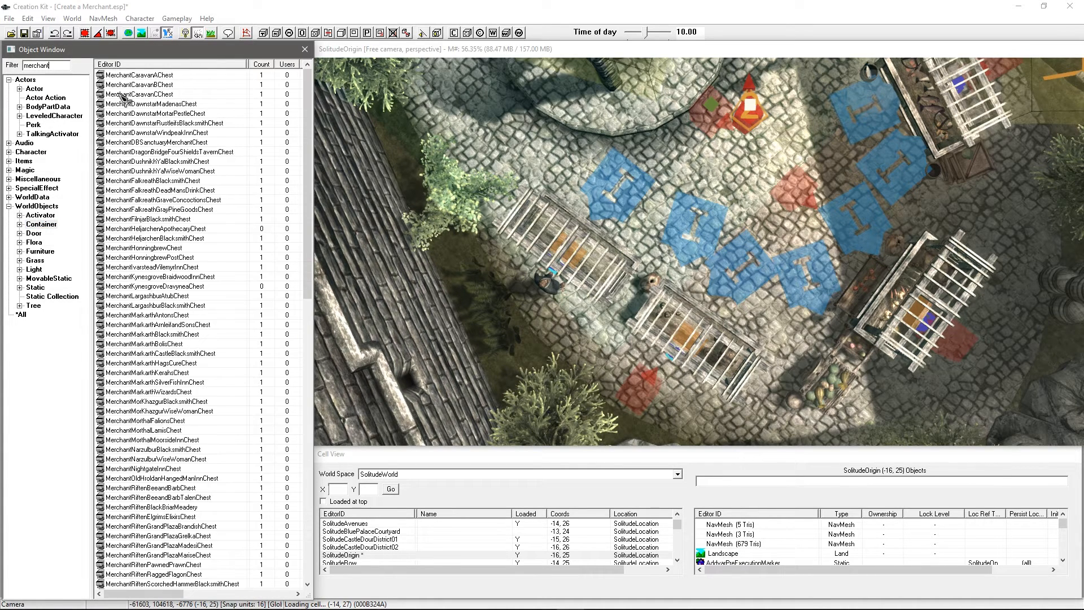
click(130, 94)
click(150, 123)
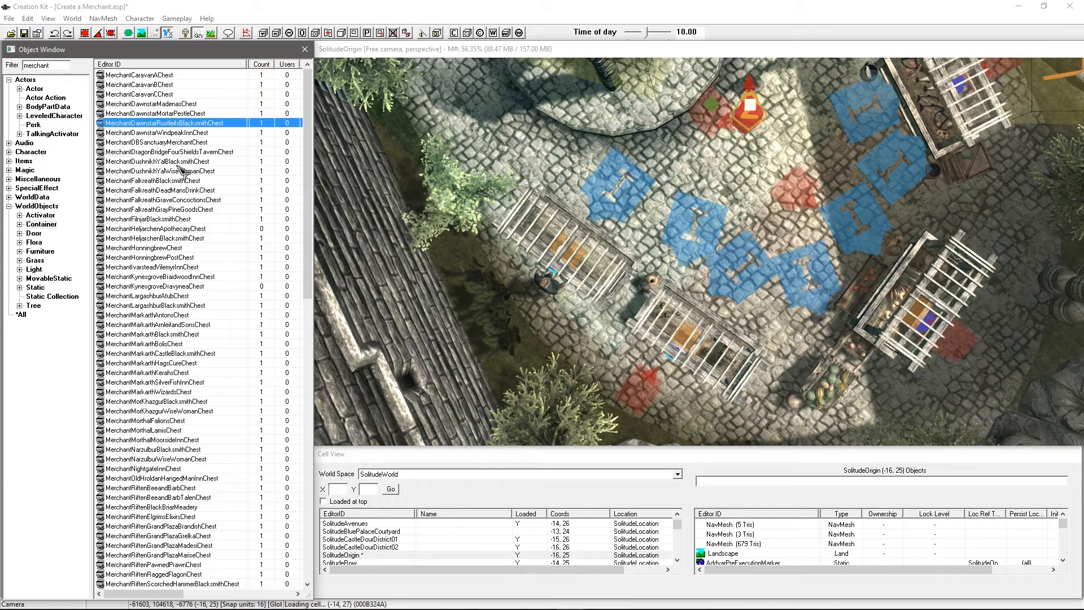
click(179, 163)
scroll(186, 201, down, 8)
scroll(186, 201, down, 14)
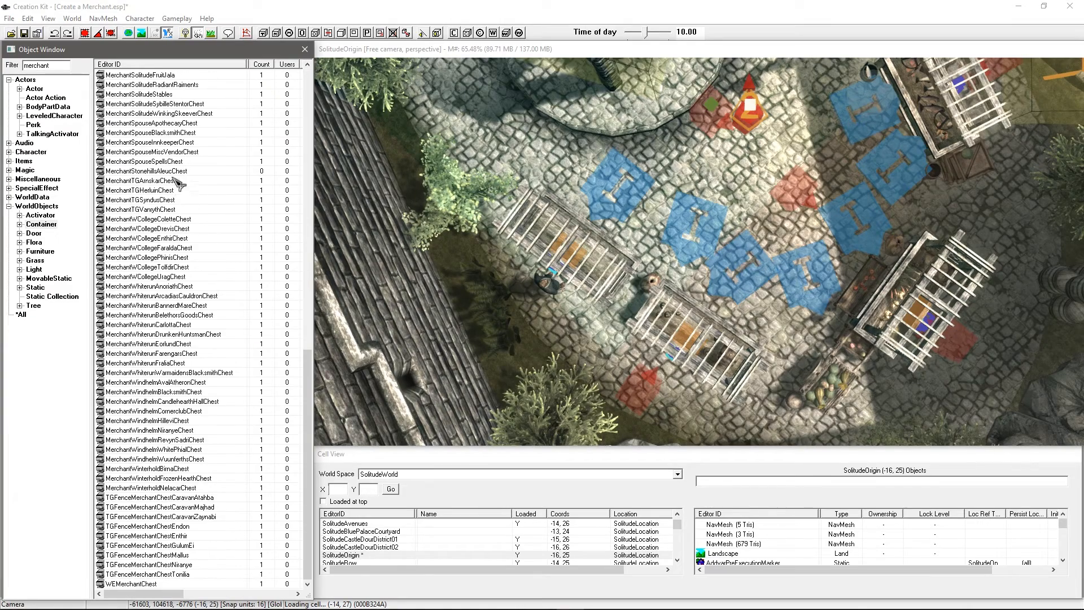
scroll(175, 162, up, 17)
Step: Filter by 'apoth', open the Heljarchen apothecary chest and begin a new ID
drag(62, 64, 6, 65)
text(a)
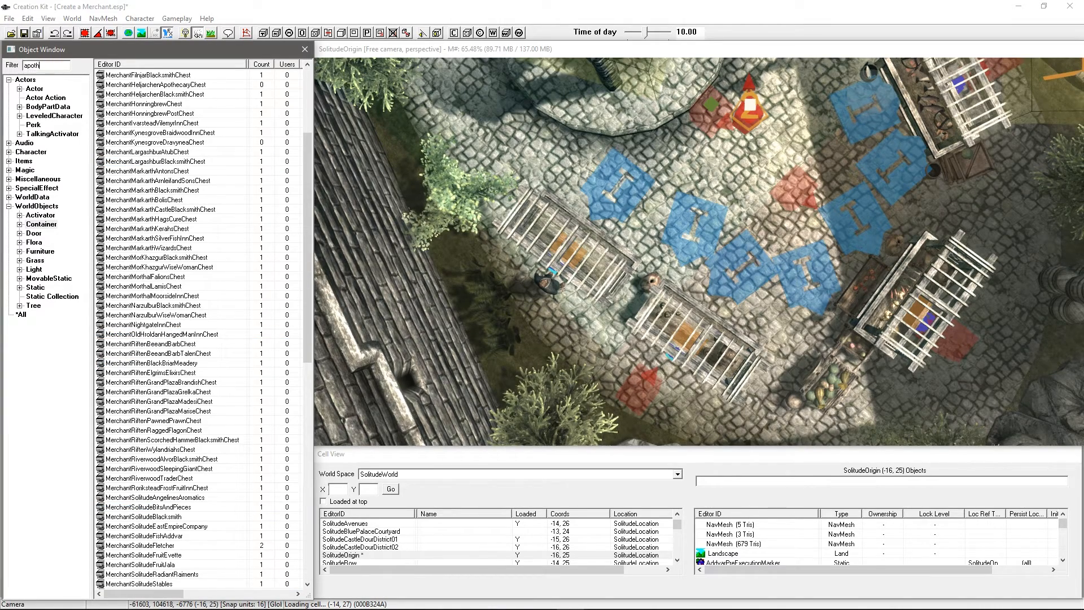
text(poth)
click(144, 77)
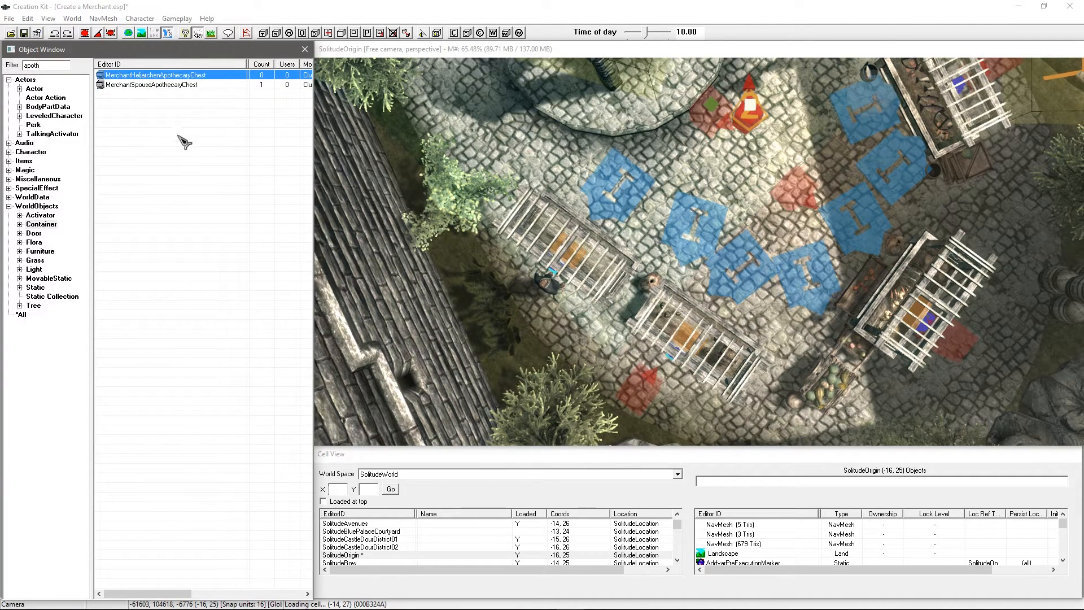
key(Return)
text(DF127_Con)
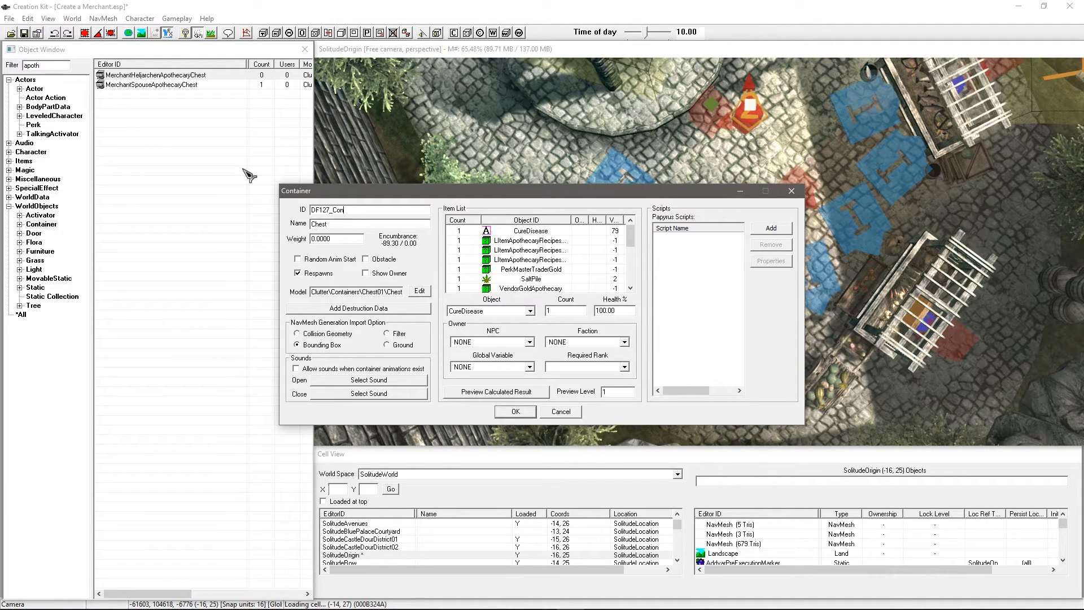
Step: Set ID DF127_Container_Merchant_Brian and name Brian's Chest, saving it as a new form
text(taiiner_Merchant_brian)
drag(394, 211, 390, 210)
double_click(361, 222)
text(Brian's Ch)
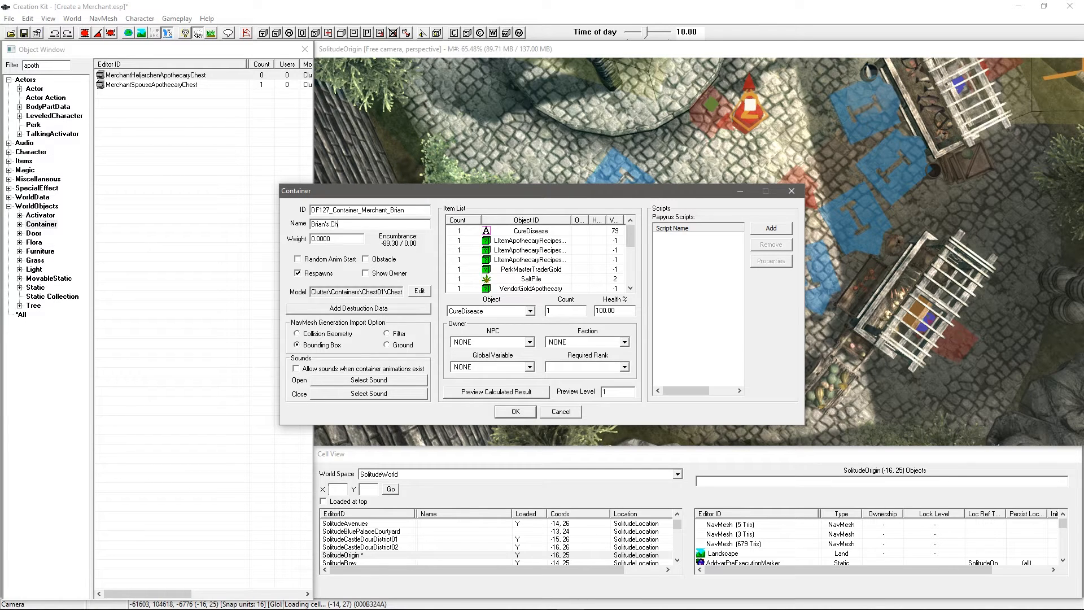
click(540, 251)
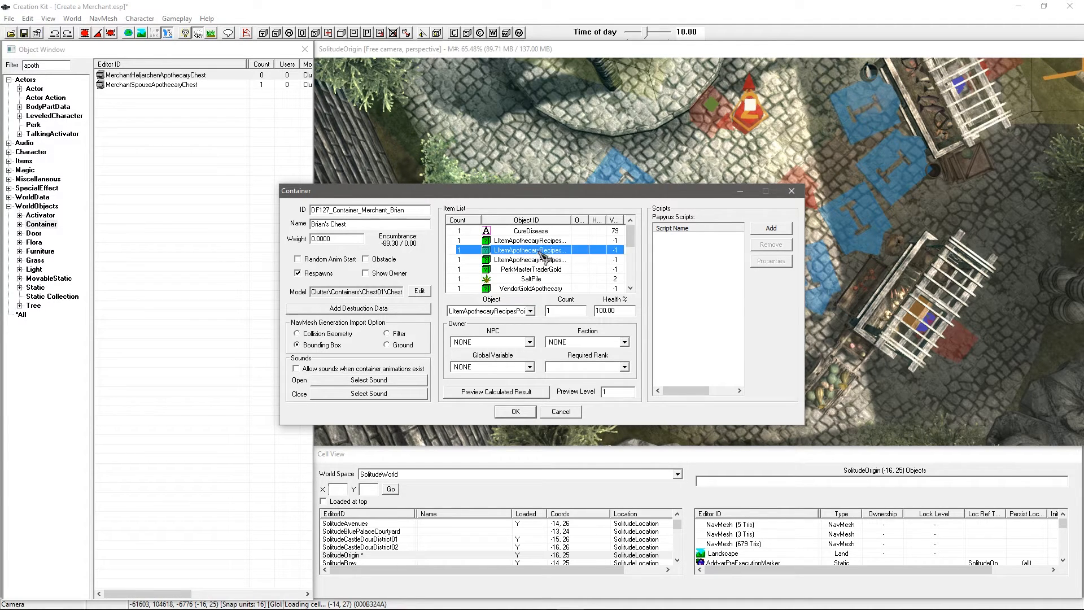
click(537, 241)
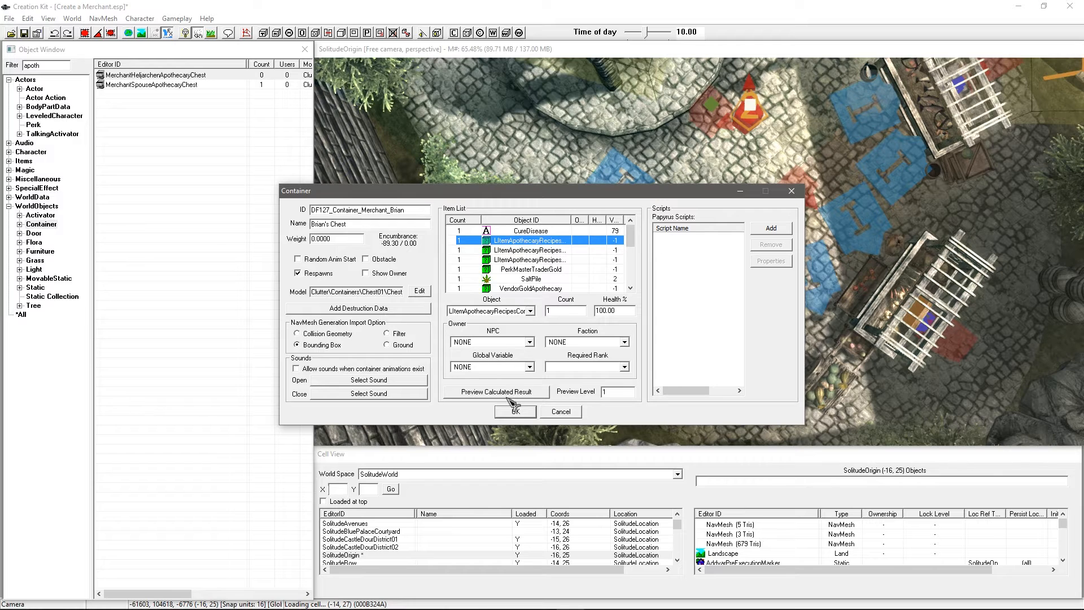
click(515, 410)
click(565, 362)
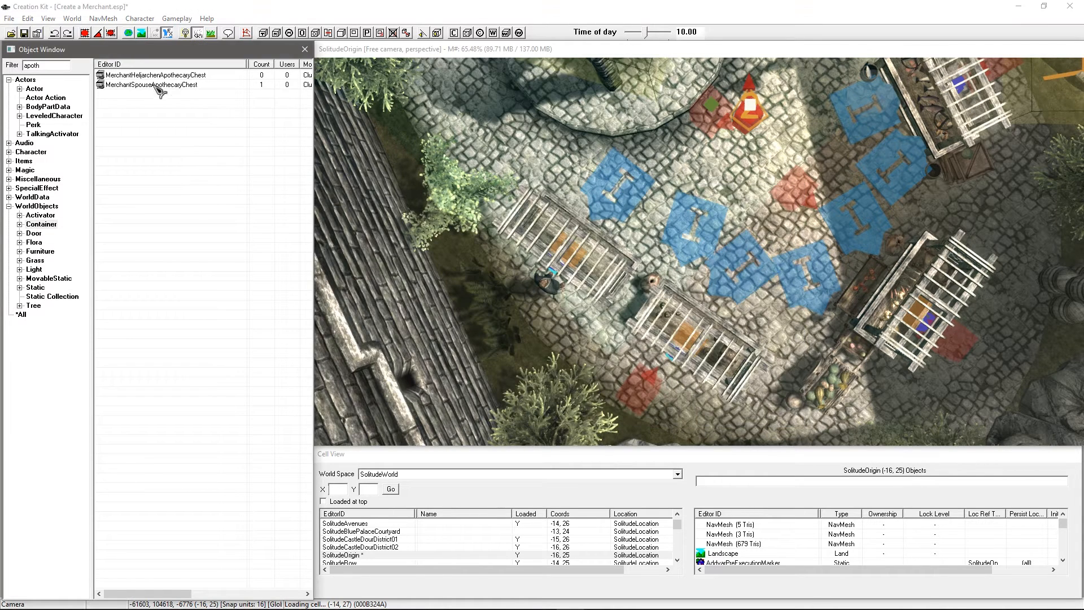
Step: Filter by 'df12' and drop DF127_Container_Merchant_Brian into the market scene
drag(60, 68, 17, 68)
text(df12)
drag(131, 75, 645, 247)
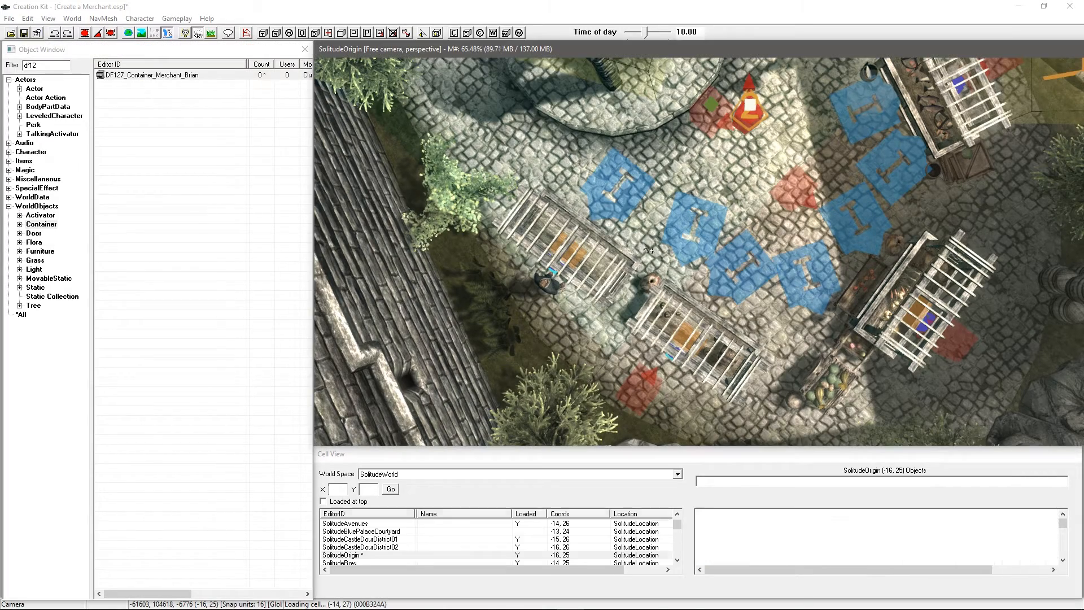
Step: Focus on the chest, turn it parallel to the stall and move it beside it
middle_drag(673, 243, 692, 237)
scroll(694, 237, up, 4)
key(shift)
key(shift)
scroll(691, 234, up, 3)
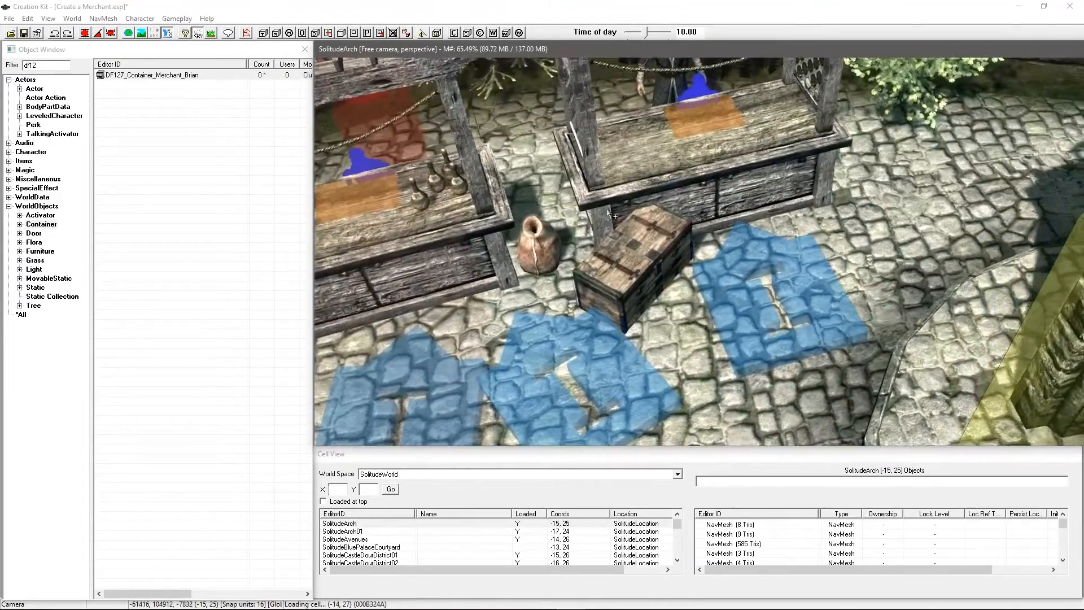
scroll(605, 214, up, 3)
right_drag(605, 215, 614, 219)
drag(610, 248, 743, 181)
Step: Try Locked at Adept level in the chest's reference Lock settings, then cancel
double_click(740, 176)
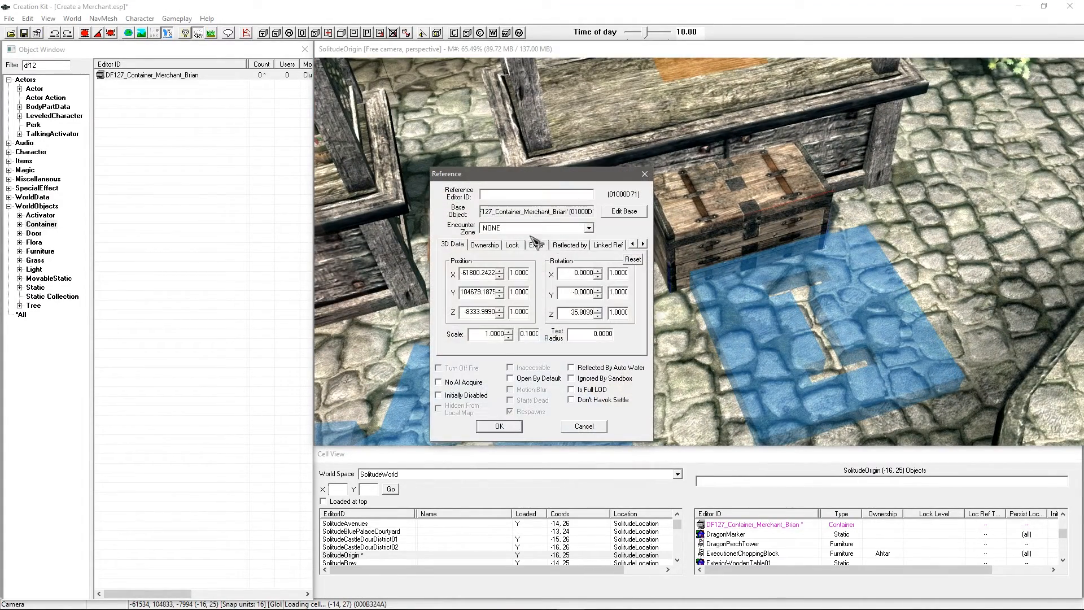
click(512, 245)
click(466, 264)
click(523, 287)
click(537, 315)
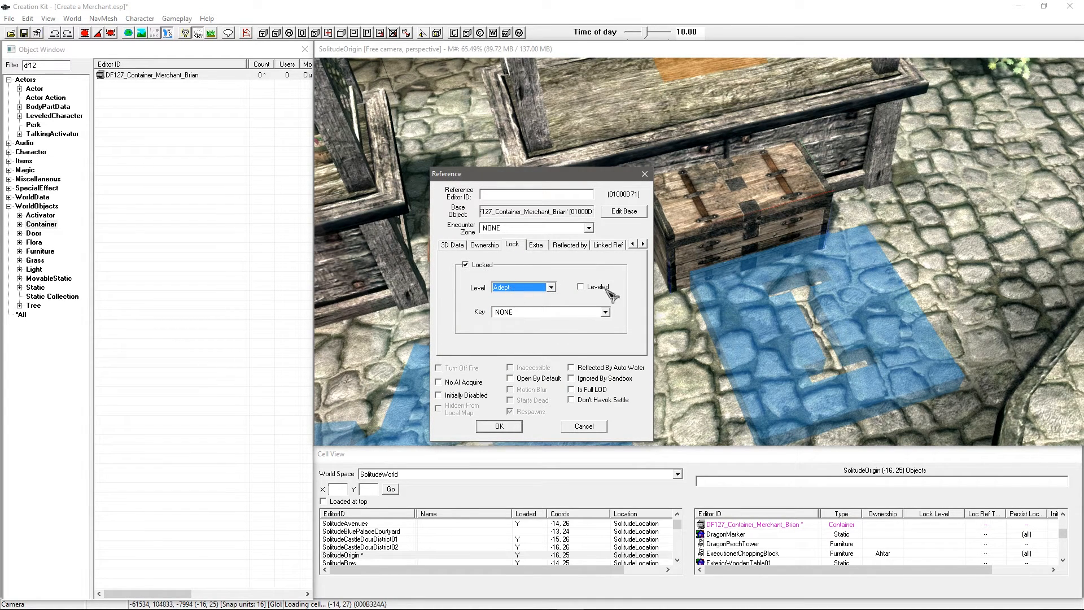
click(584, 425)
Step: Sink the chest below the ground under the market stall
shift+middle_drag(678, 238, 737, 221)
drag(737, 221, 720, 328)
shift+middle_drag(720, 327, 692, 254)
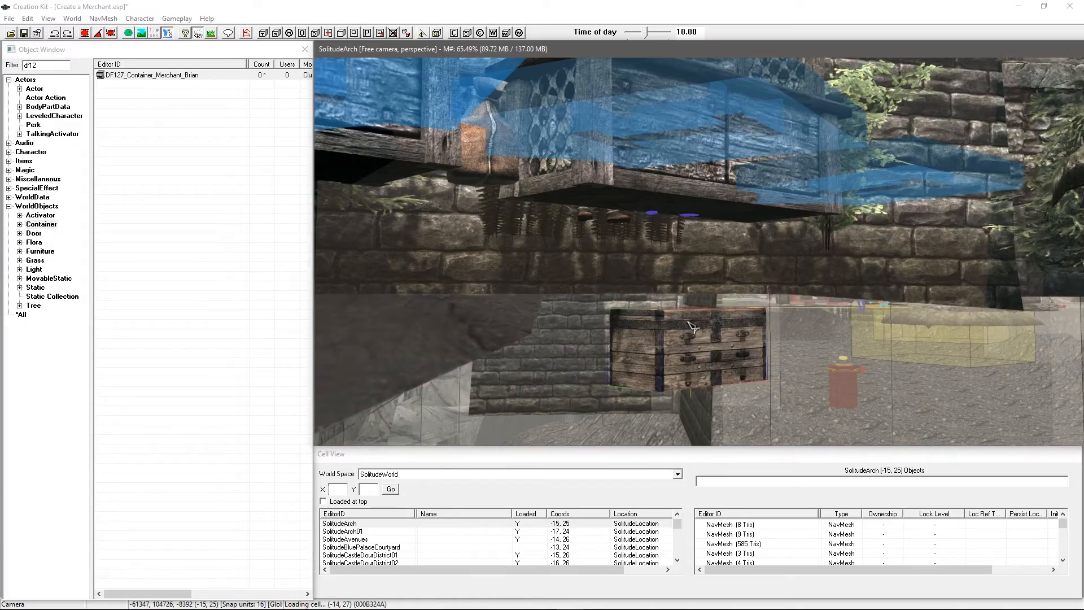
Step: Reopen the DF127_Container_Merchant_Brian record and check its CureDisease and apothecary recipe entries
shift+middle_drag(701, 292, 732, 248)
scroll(706, 271, up, 5)
click(142, 76)
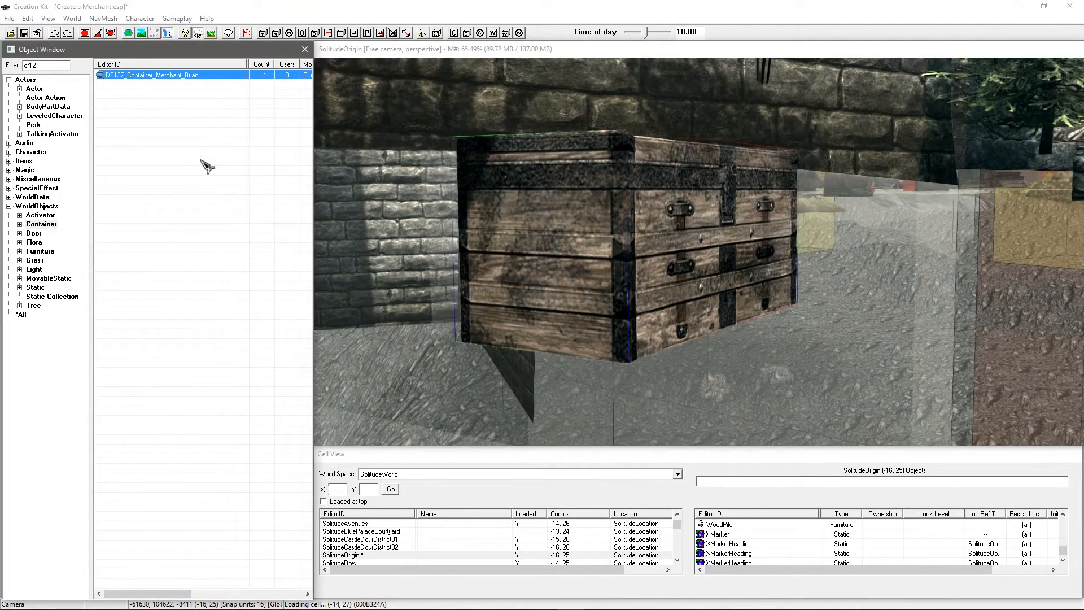
click(505, 250)
click(519, 231)
click(538, 243)
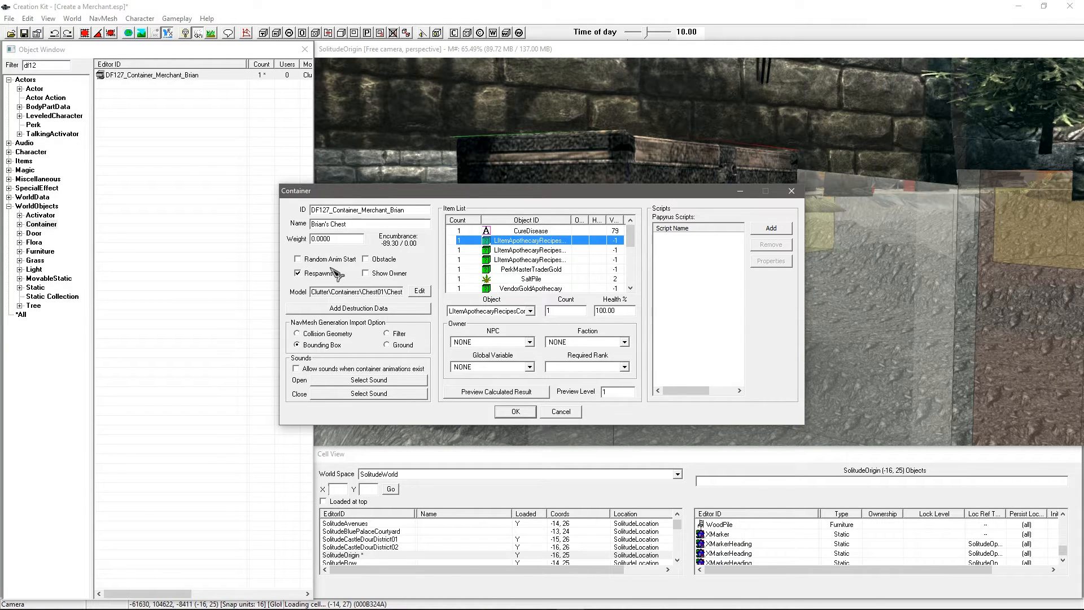
Step: Inspect the apothecary recipe, PerkMasterTraderGold and SaltPile entries in the chest's item list
click(531, 259)
click(529, 253)
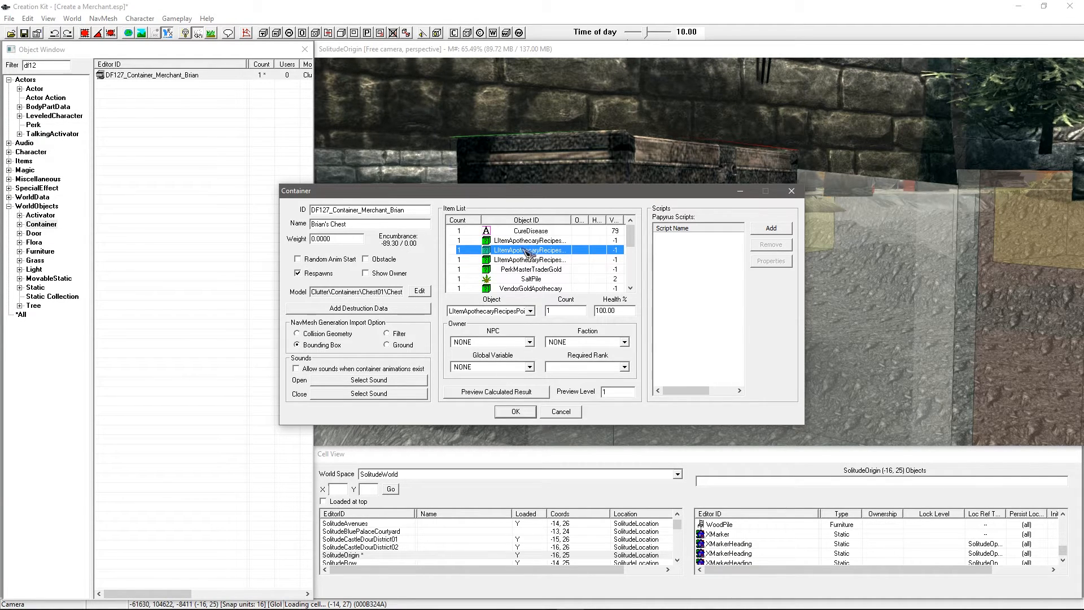
click(526, 260)
click(528, 269)
click(531, 279)
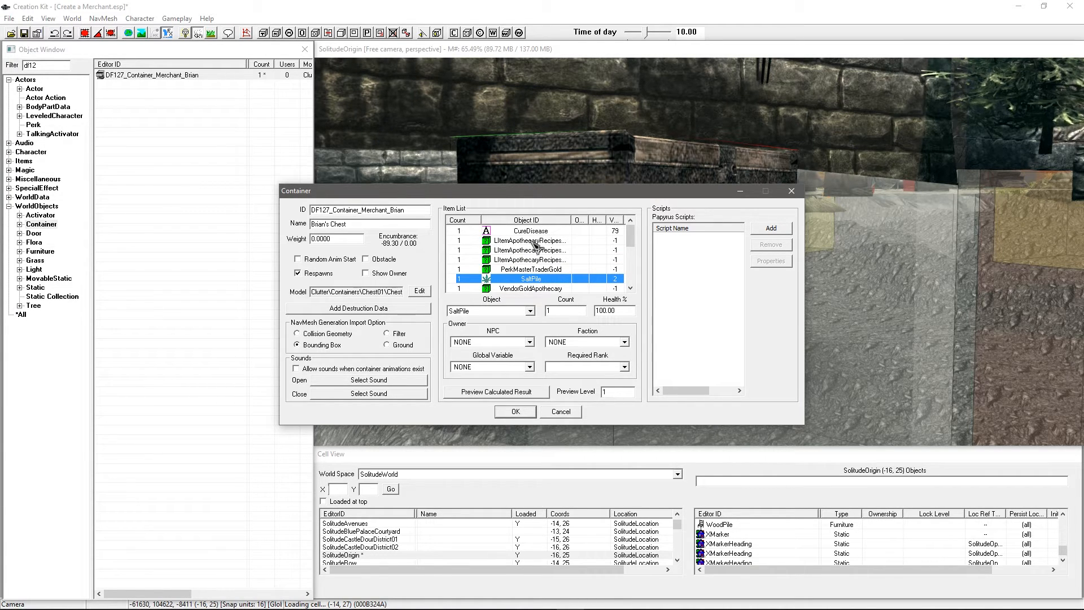
click(533, 244)
Step: Widen the Object ID column, review AllSkills and CureDisease, and select PerkMasterTraderGold
scroll(535, 252, down, 1)
scroll(538, 257, down, 1)
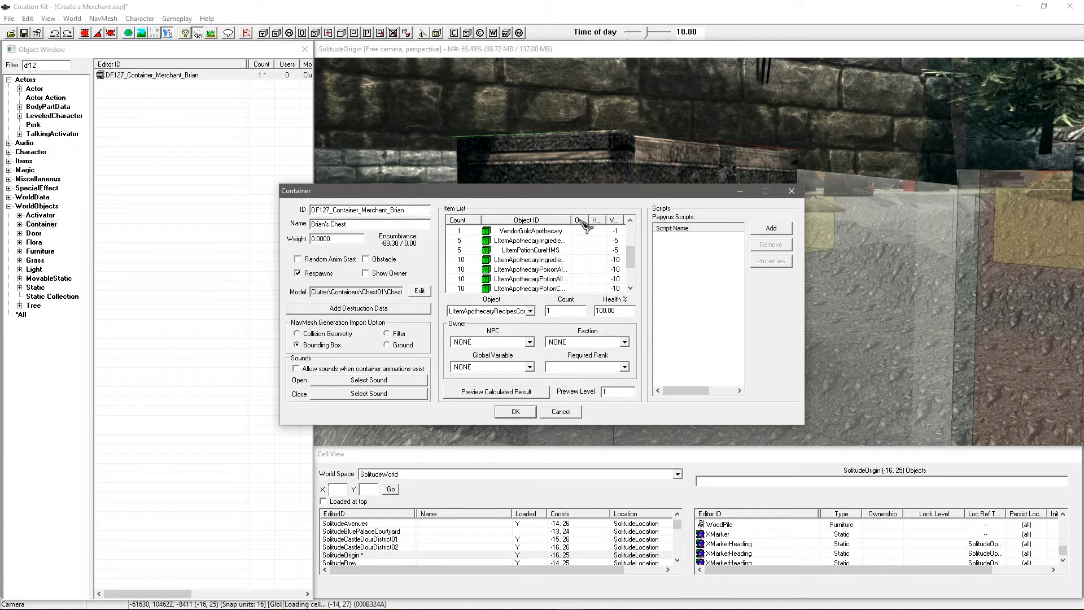
drag(582, 220, 614, 220)
scroll(555, 245, down, 2)
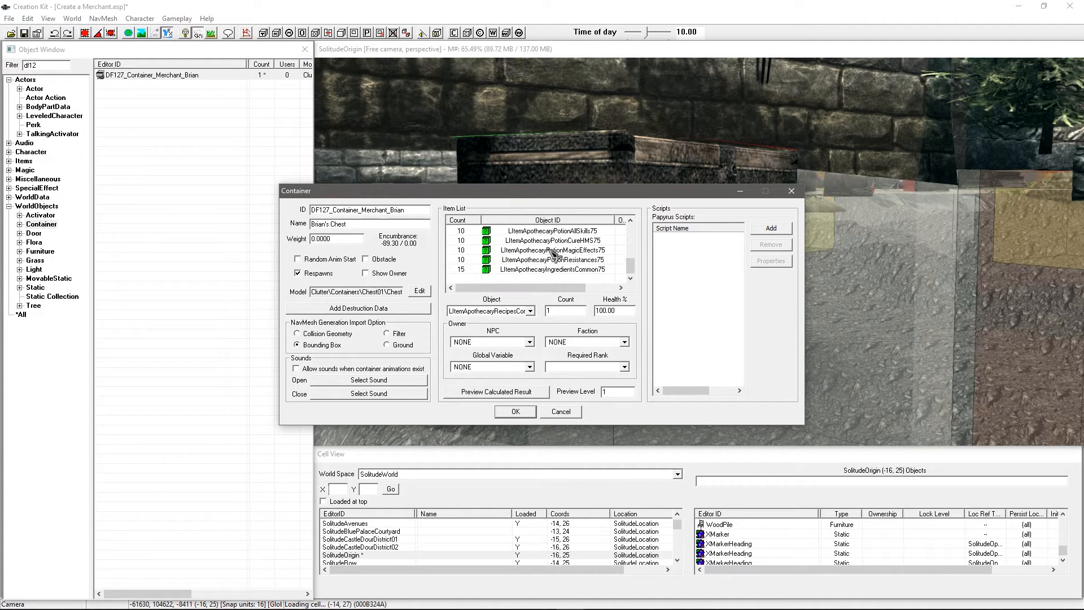
click(550, 254)
scroll(553, 255, up, 3)
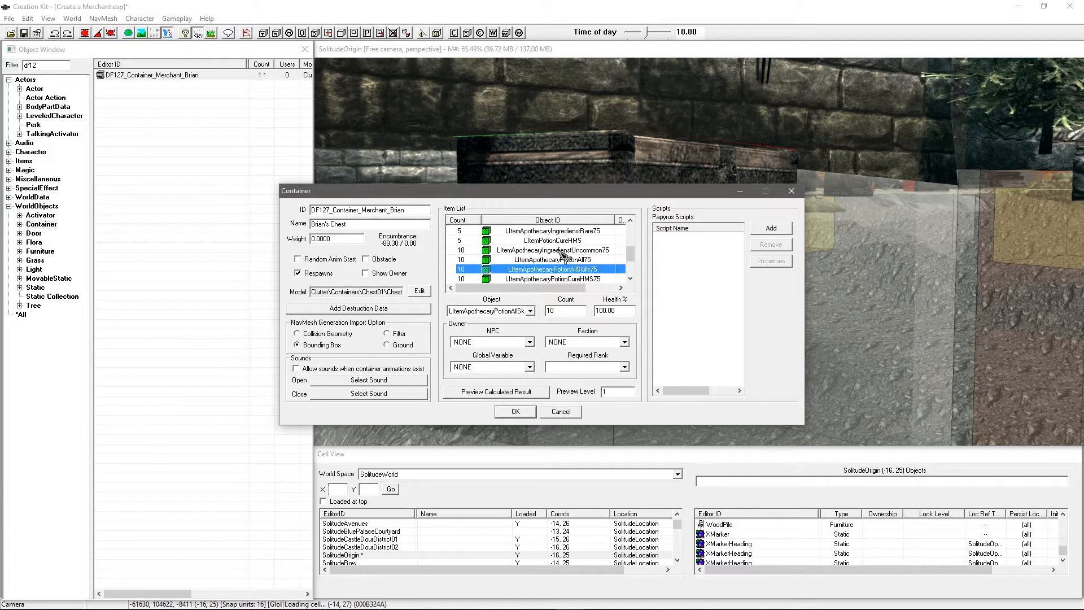
scroll(556, 249, up, 2)
click(554, 231)
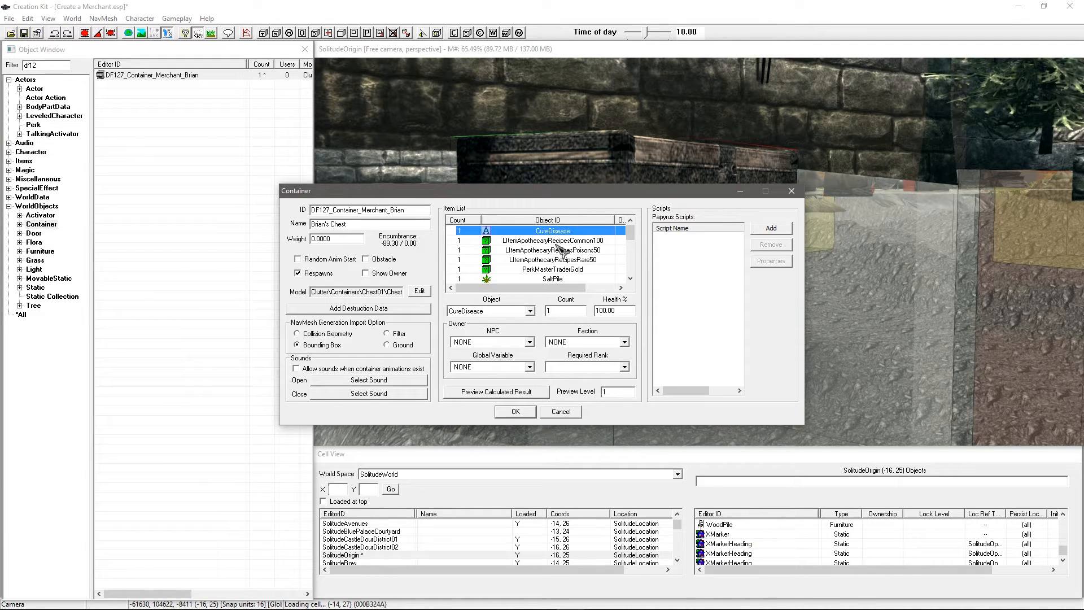
scroll(630, 278, down, 4)
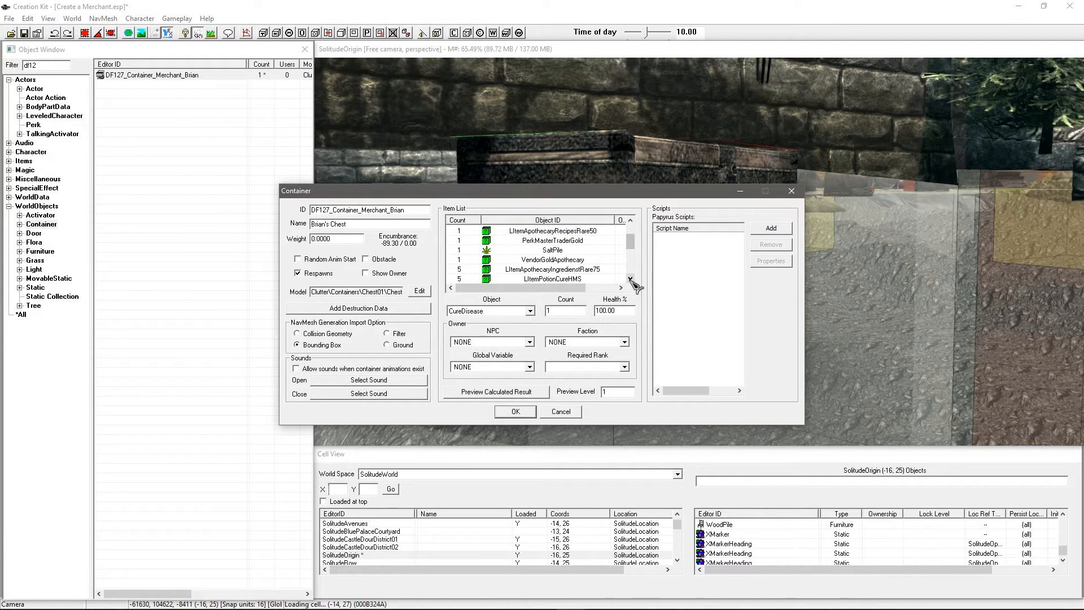
click(547, 232)
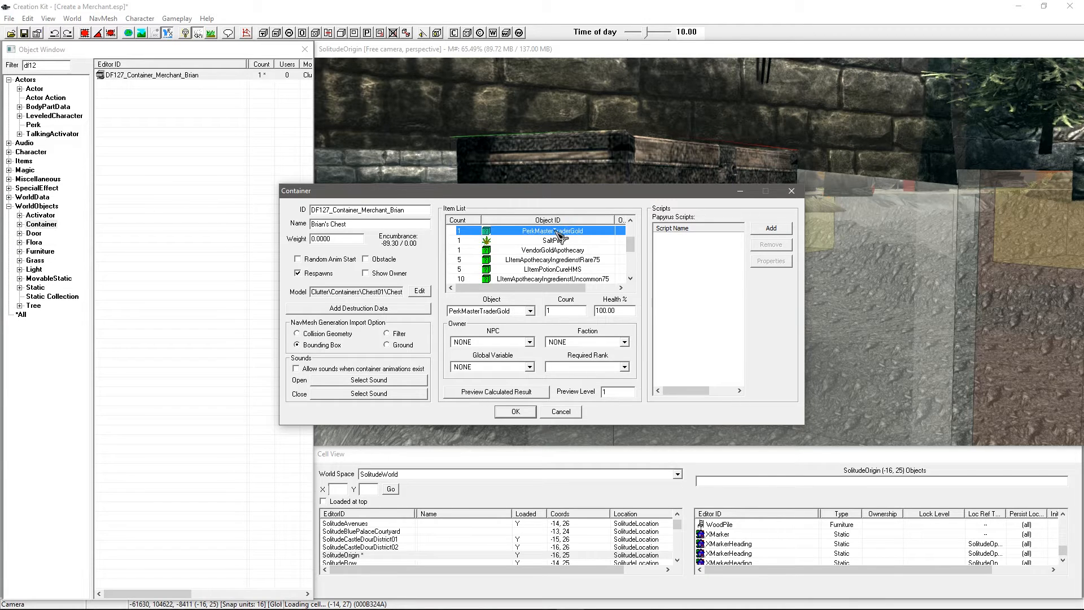
double_click(550, 231)
click(485, 267)
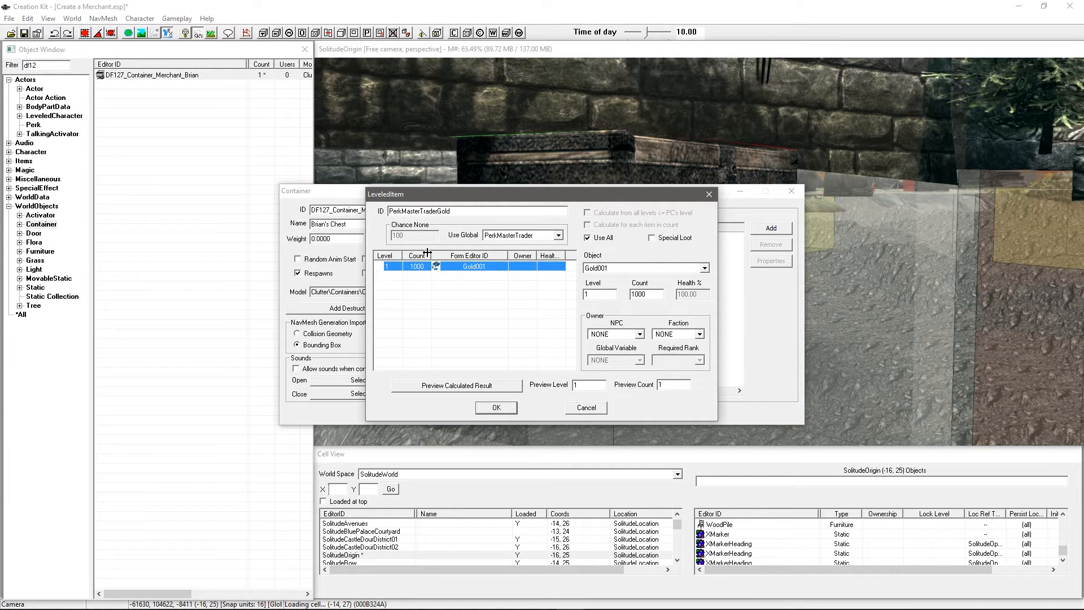
click(451, 293)
click(507, 237)
click(507, 237)
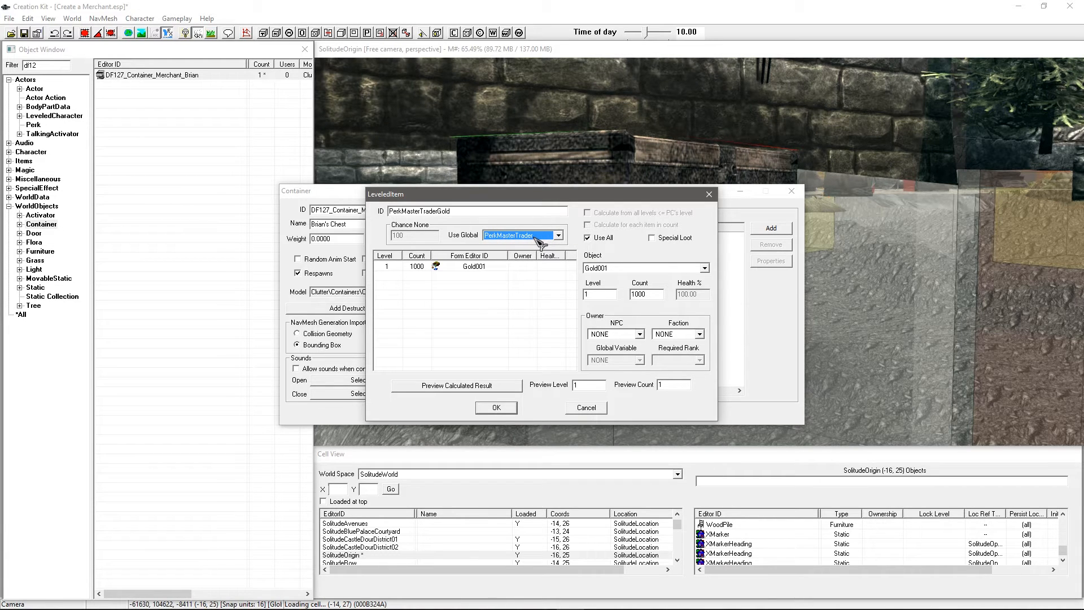
click(477, 267)
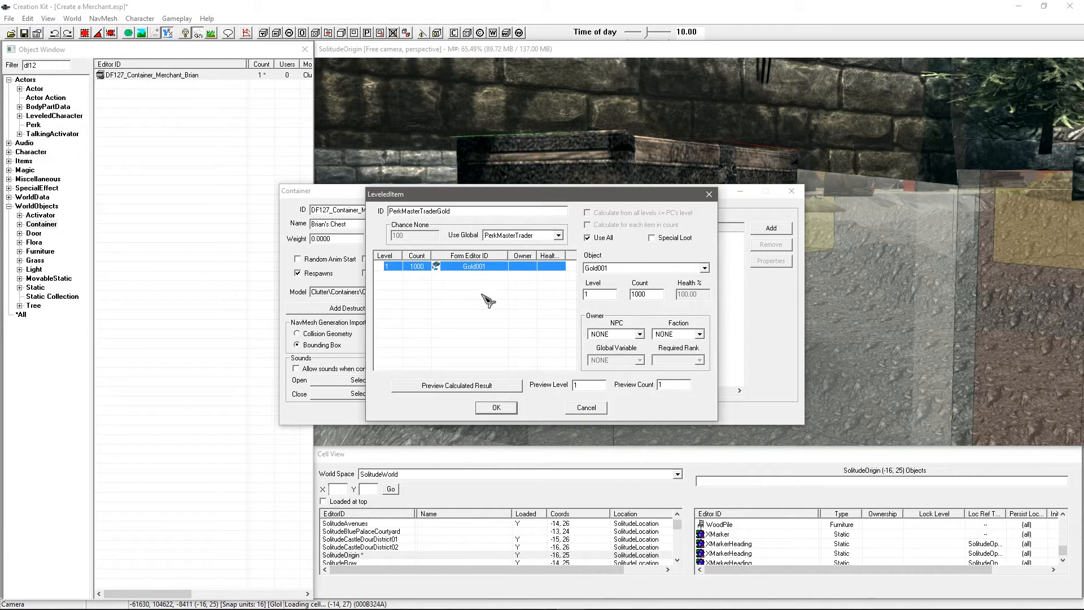
Step: Close the leveled list unchanged and review the chest's Resistances potion entry
click(585, 407)
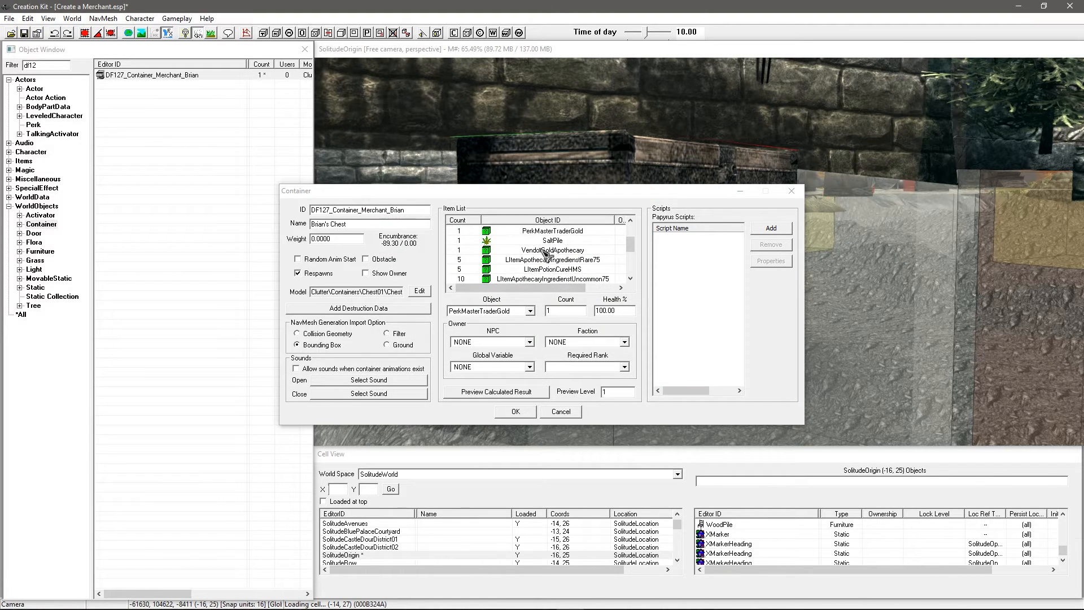
click(554, 230)
scroll(573, 247, up, 2)
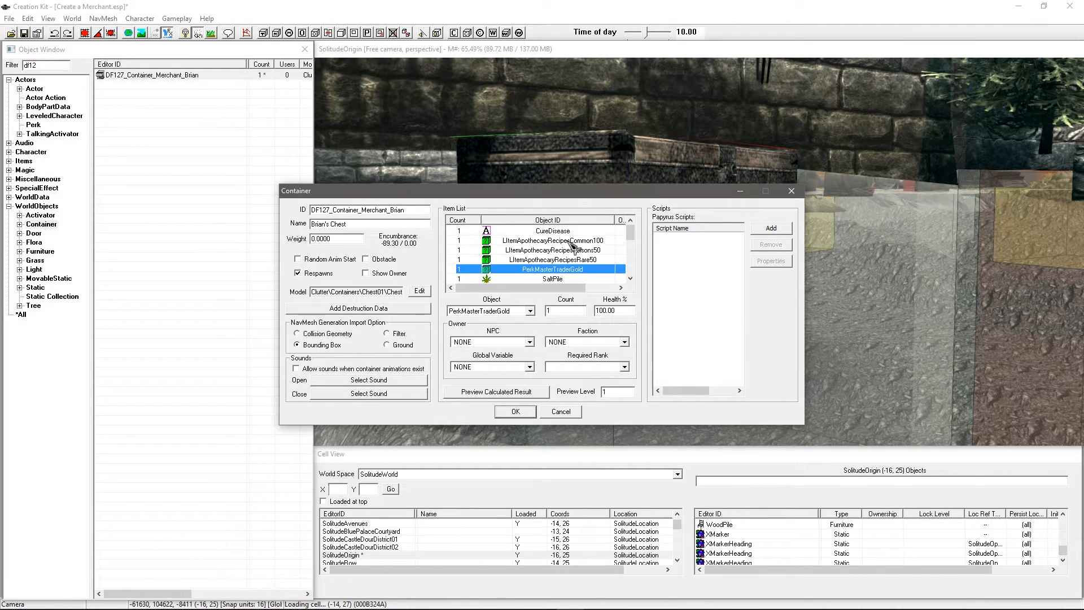
scroll(573, 247, down, 3)
scroll(573, 247, down, 1)
click(573, 260)
scroll(573, 259, up, 4)
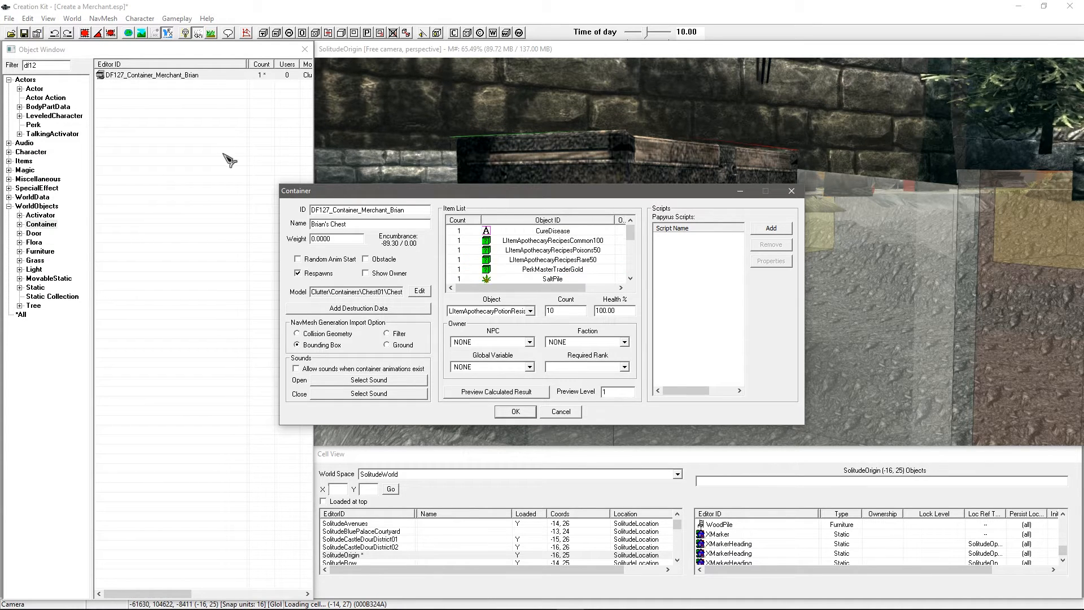
Step: Filter by 'investor' and list the PerkInvestor records under Items > LeveledItem
click(10, 67)
text(investor)
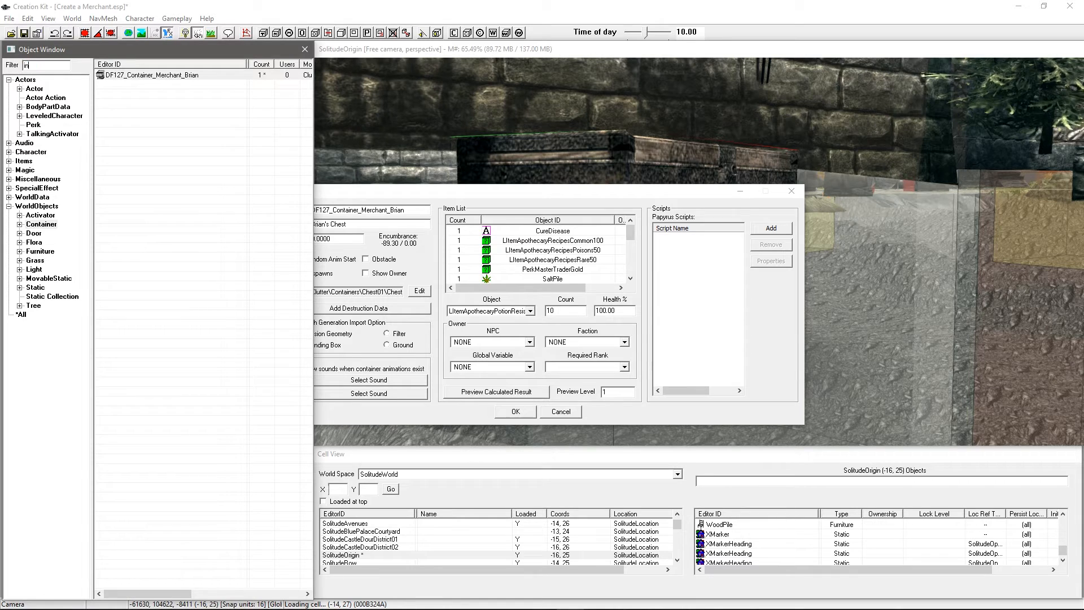
click(9, 161)
click(45, 234)
click(150, 132)
click(167, 152)
click(168, 113)
click(165, 86)
click(164, 131)
click(164, 172)
click(165, 210)
click(169, 255)
click(163, 201)
Step: Compare the PerkInvestor Riften Blacksmith, Markarth General and Riften Pawn lists
click(169, 162)
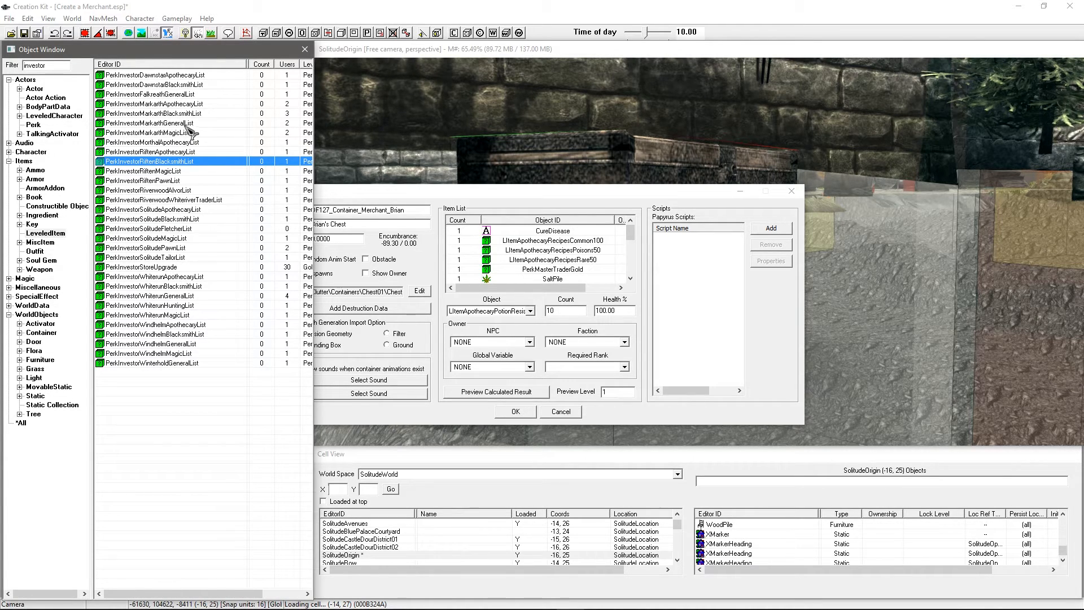
click(178, 124)
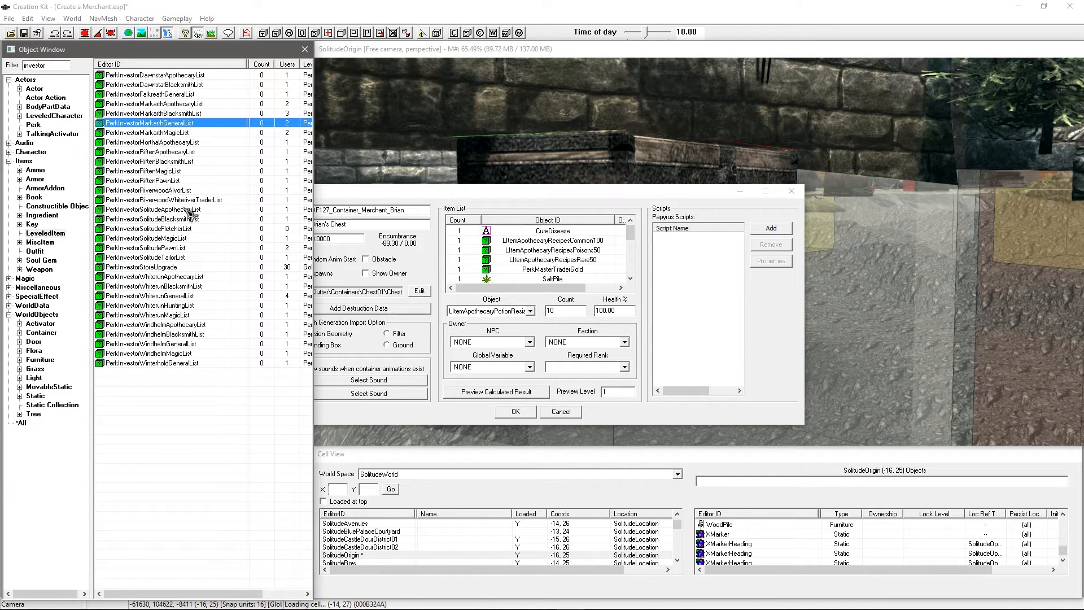
click(167, 180)
click(167, 123)
click(165, 95)
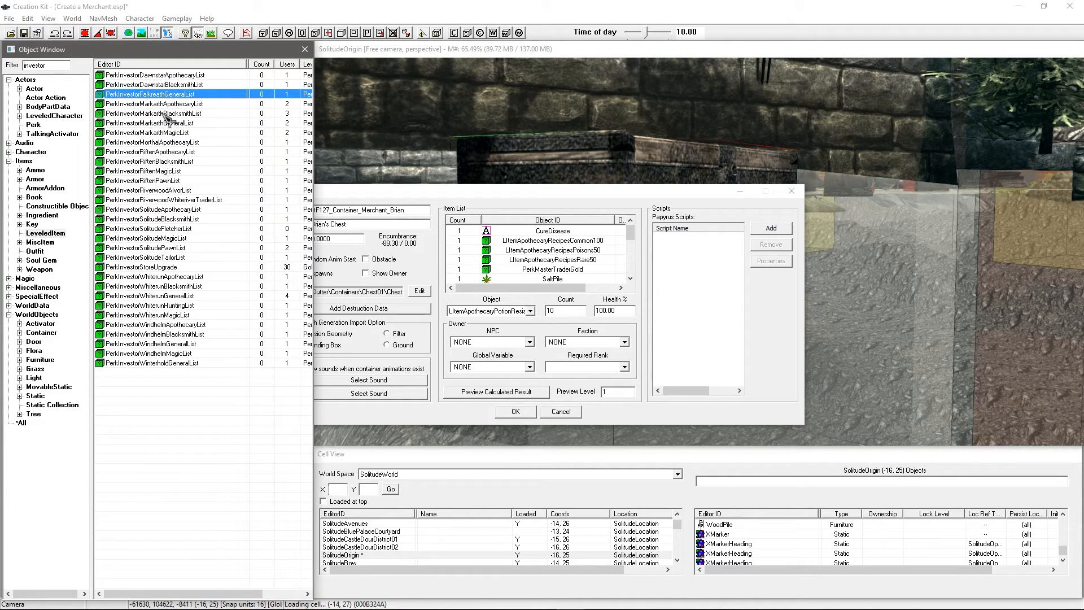
click(151, 201)
click(190, 248)
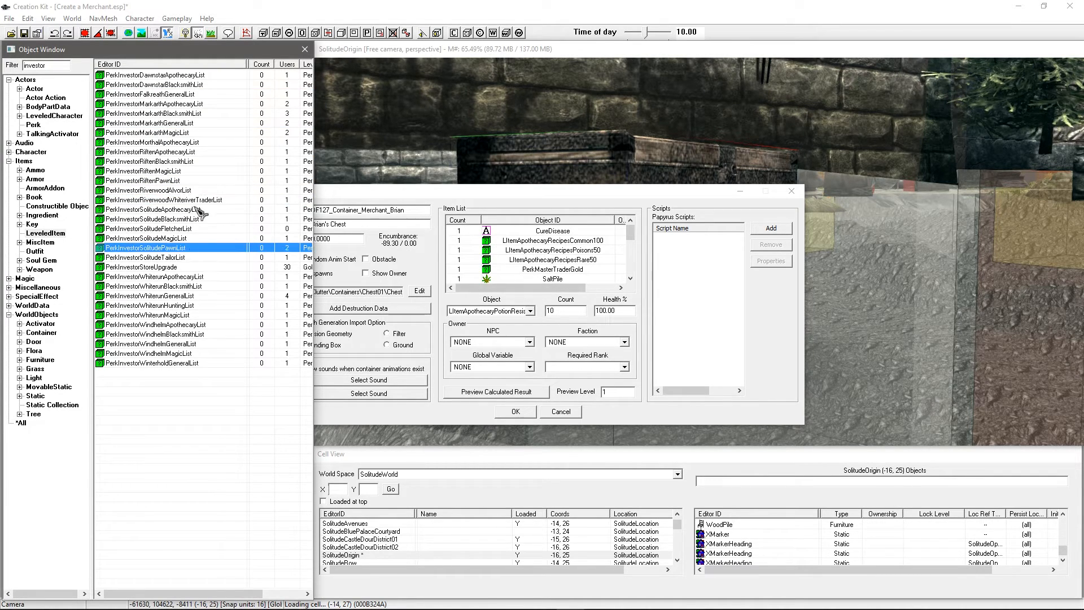
click(186, 190)
Step: Compare the Markarth Magic, Riverwood Trader and Solitude lists, then reselect the chest's PerkMasterTraderGold entry
click(185, 132)
click(166, 200)
click(163, 238)
click(161, 279)
click(160, 200)
click(162, 277)
click(163, 239)
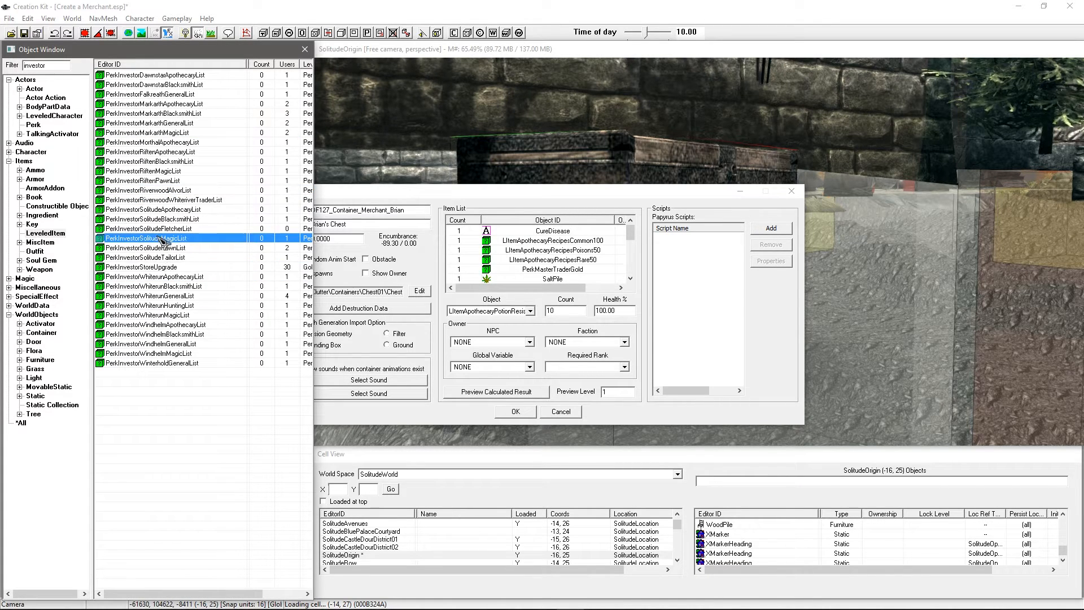
click(180, 219)
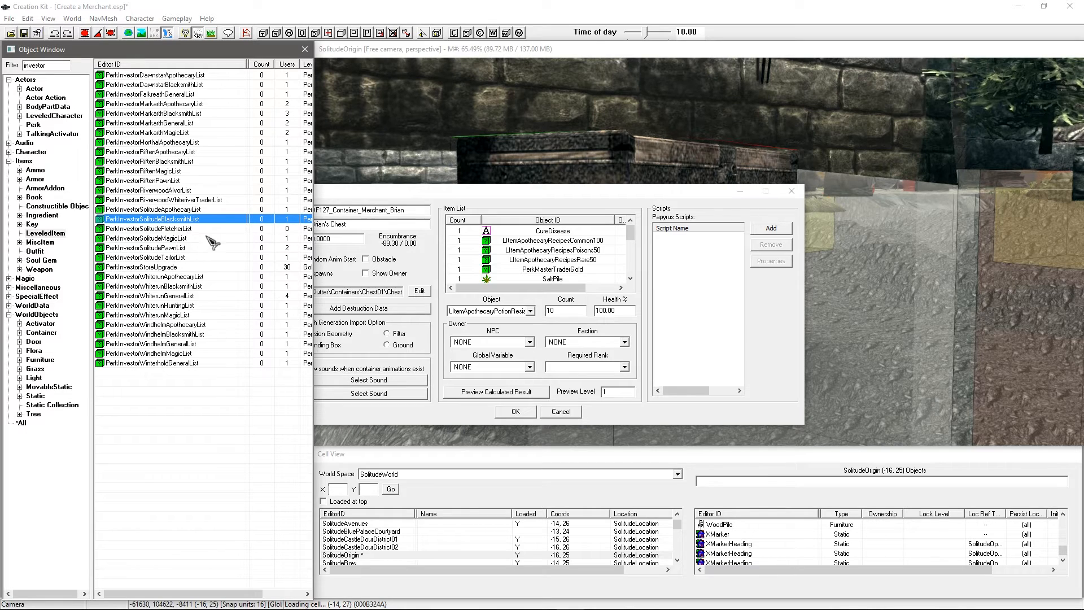
click(150, 237)
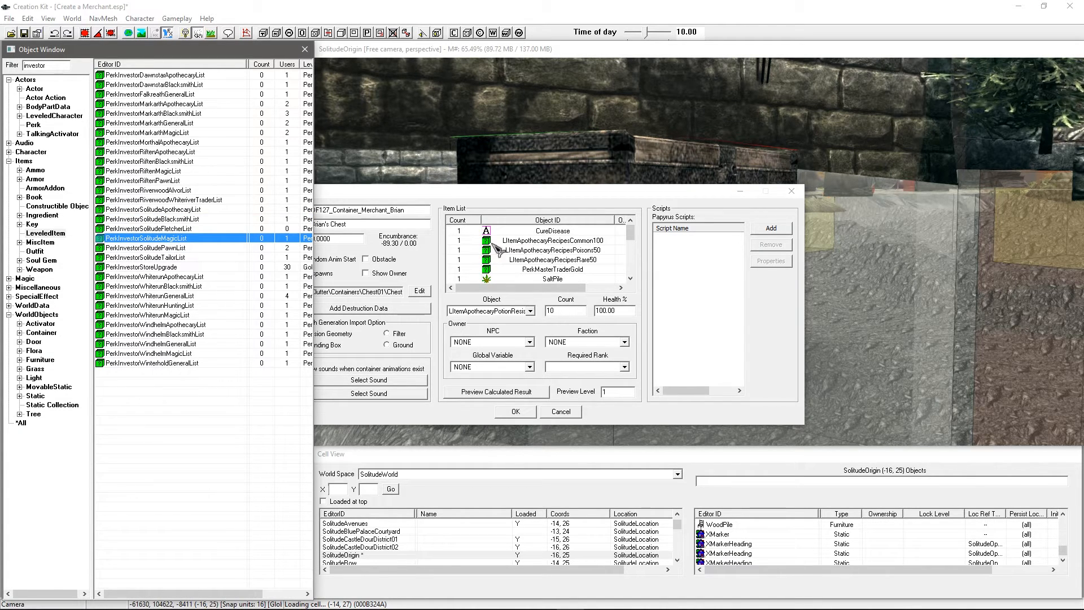
click(527, 250)
click(554, 270)
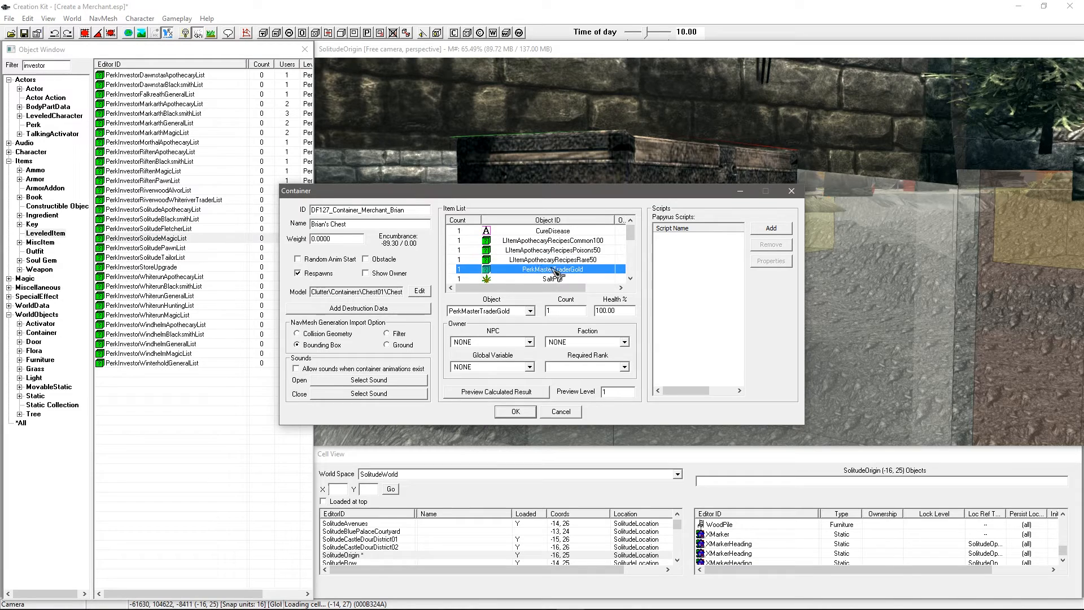
click(538, 241)
click(538, 252)
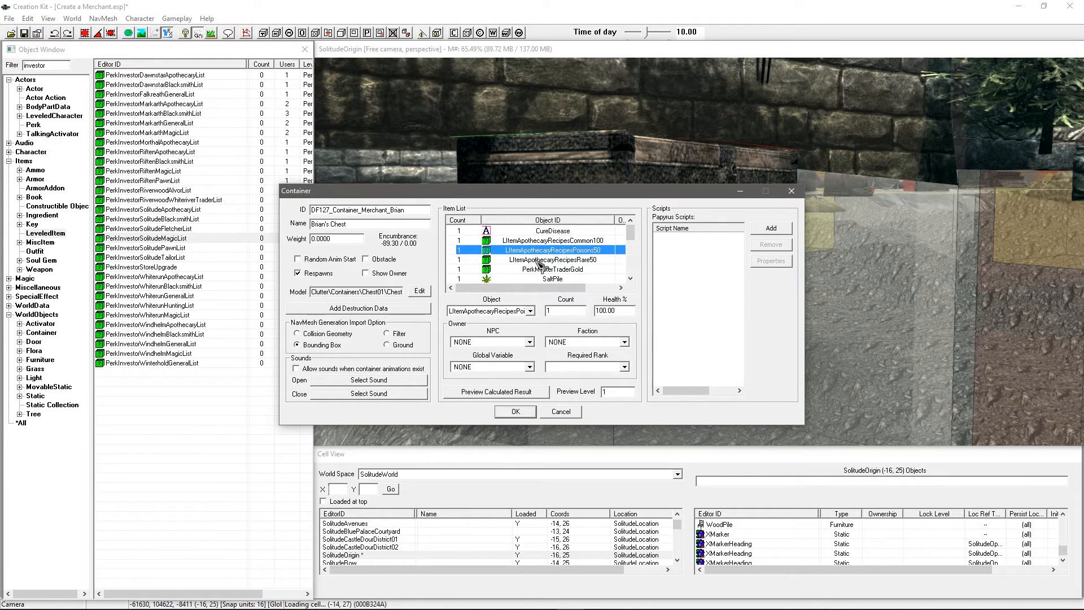
click(541, 261)
scroll(628, 278, down, 5)
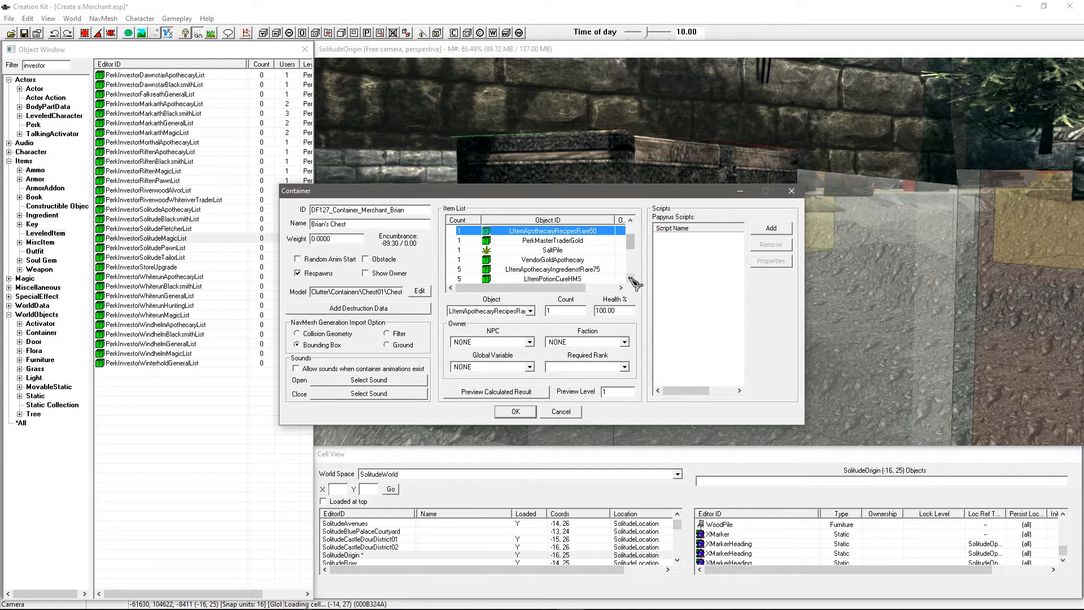
click(202, 219)
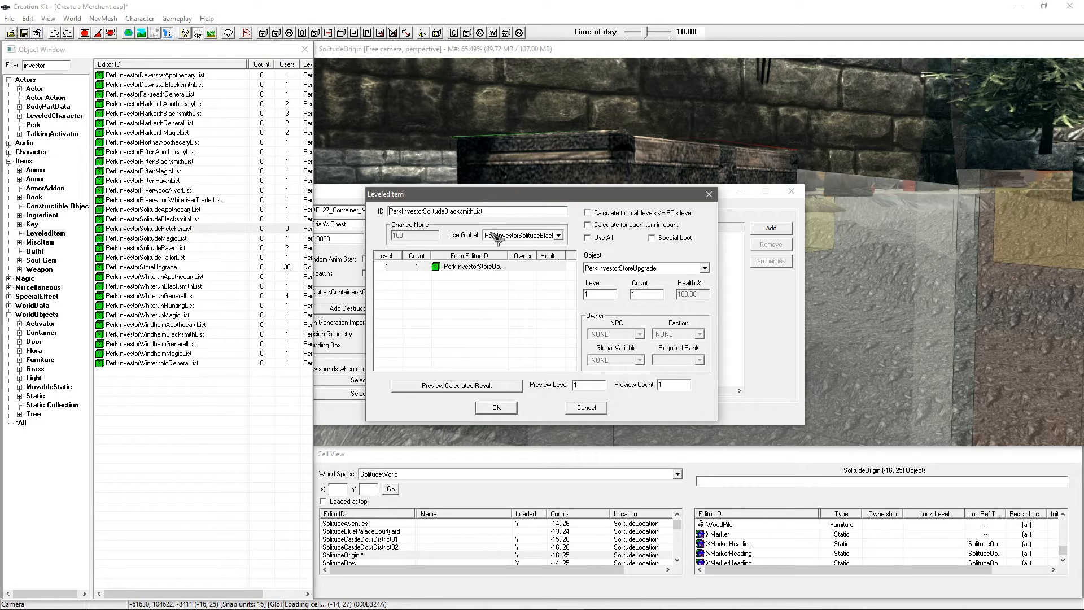
click(489, 269)
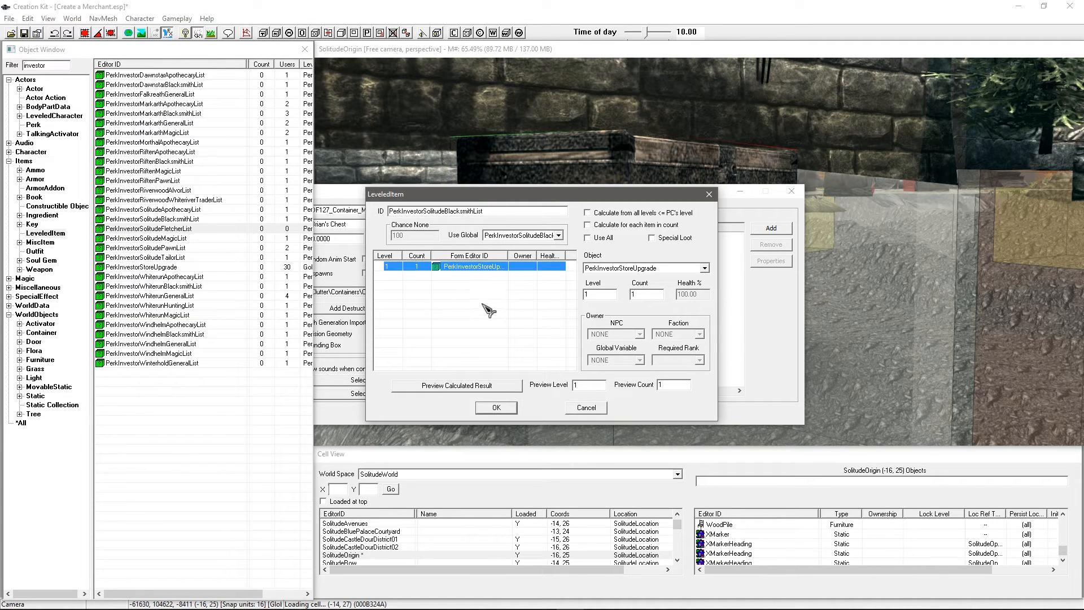
double_click(485, 309)
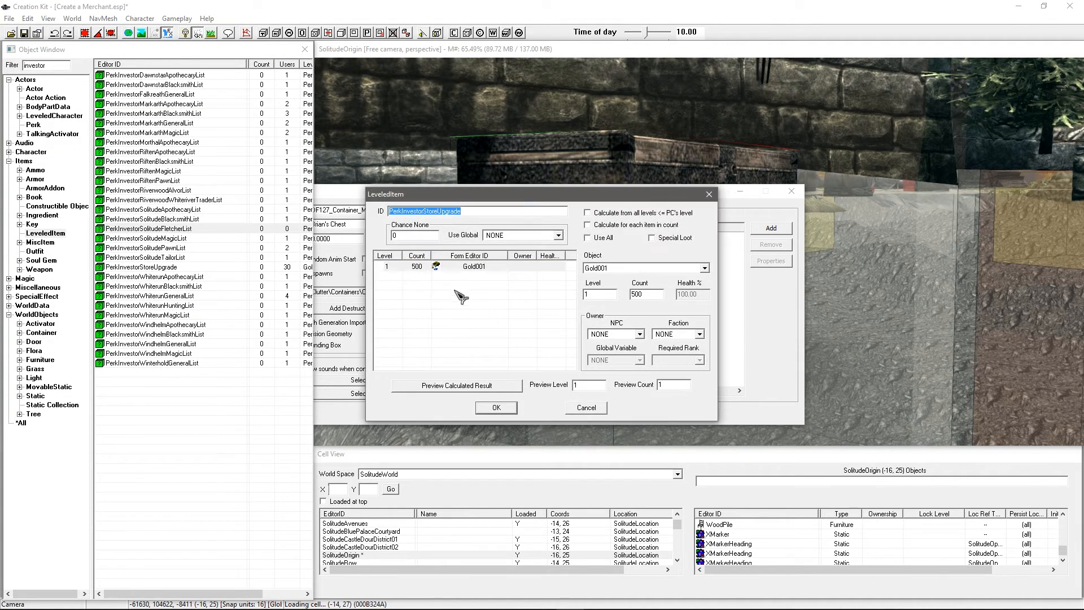
click(586, 407)
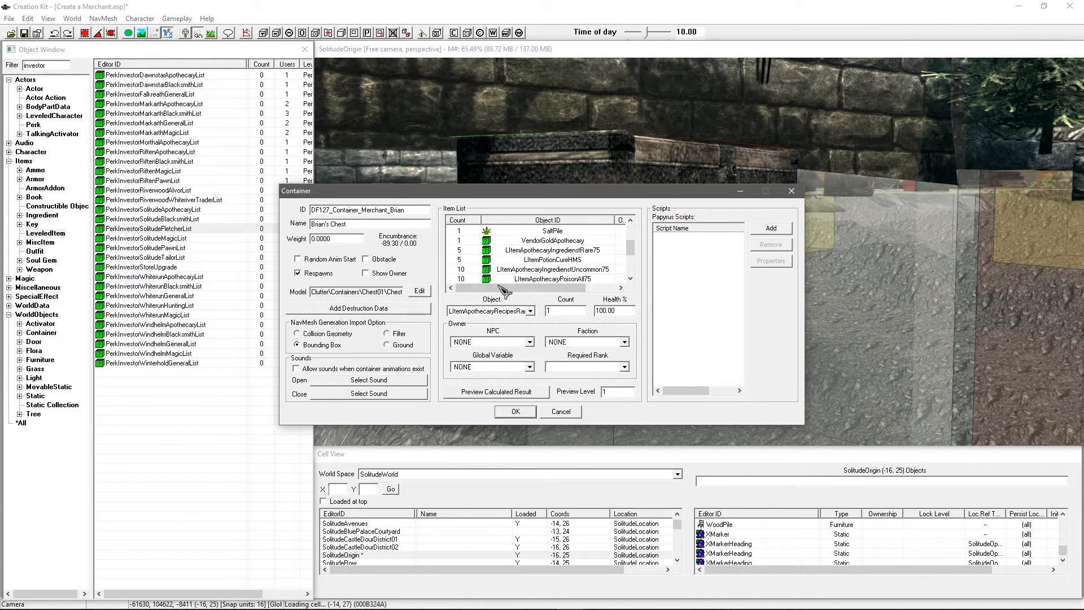
Step: Review VendorGoldApothecary, LItemPotionCureHMS and ingredient entries, then add a new chest item entry
click(535, 241)
click(537, 260)
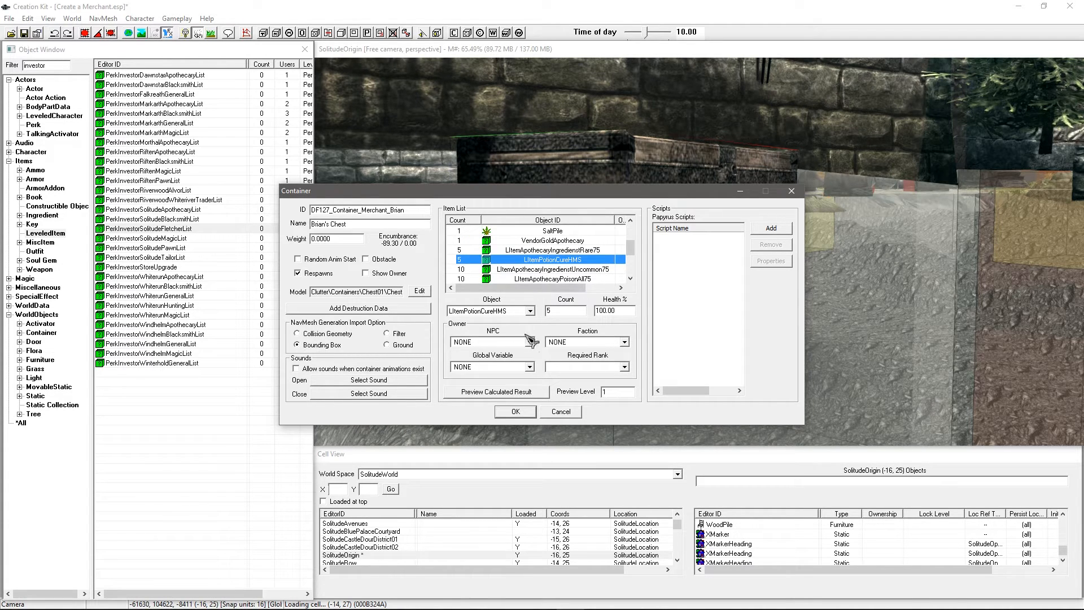
click(545, 250)
scroll(545, 250, down, 3)
right_click(543, 281)
click(566, 285)
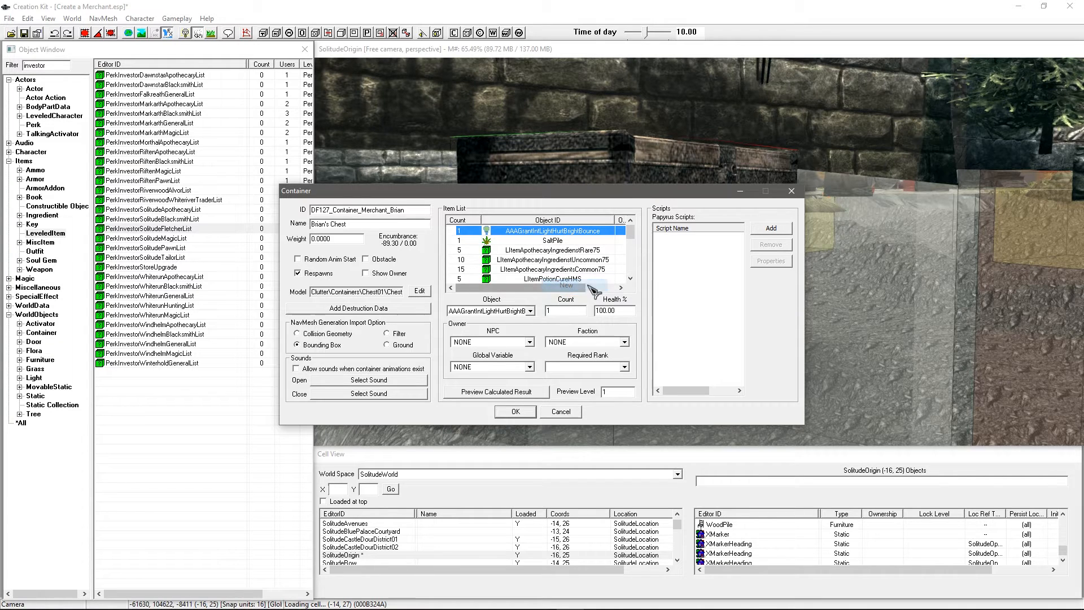
Step: Delete the stray AAAGrantIntLightHurtBrightBounce entry and save Brian's Chest
click(561, 260)
click(558, 233)
key(Delete)
click(545, 262)
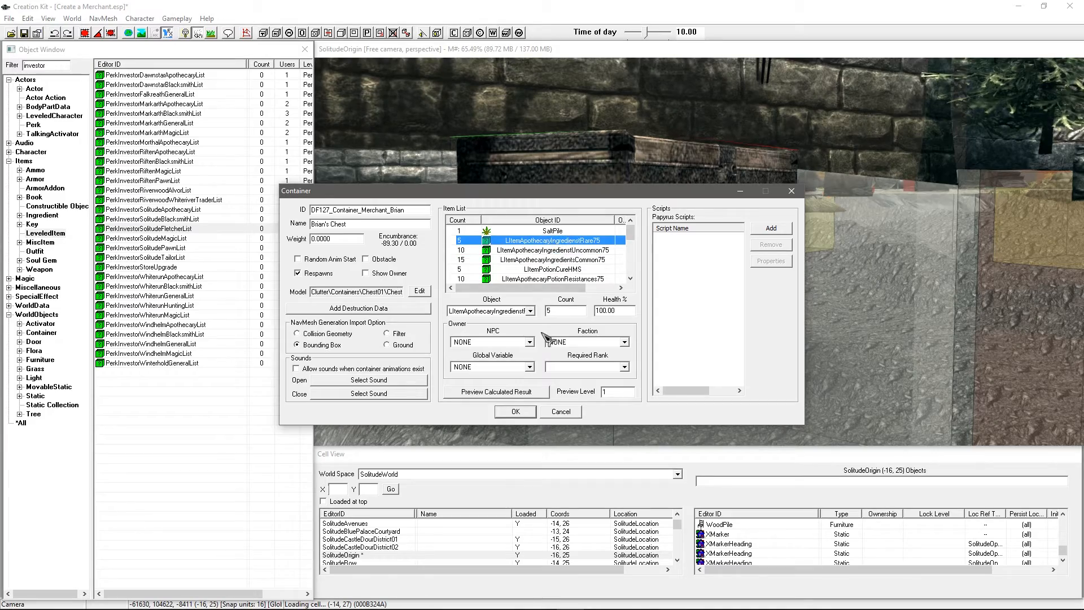
click(516, 411)
middle_drag(626, 257, 639, 282)
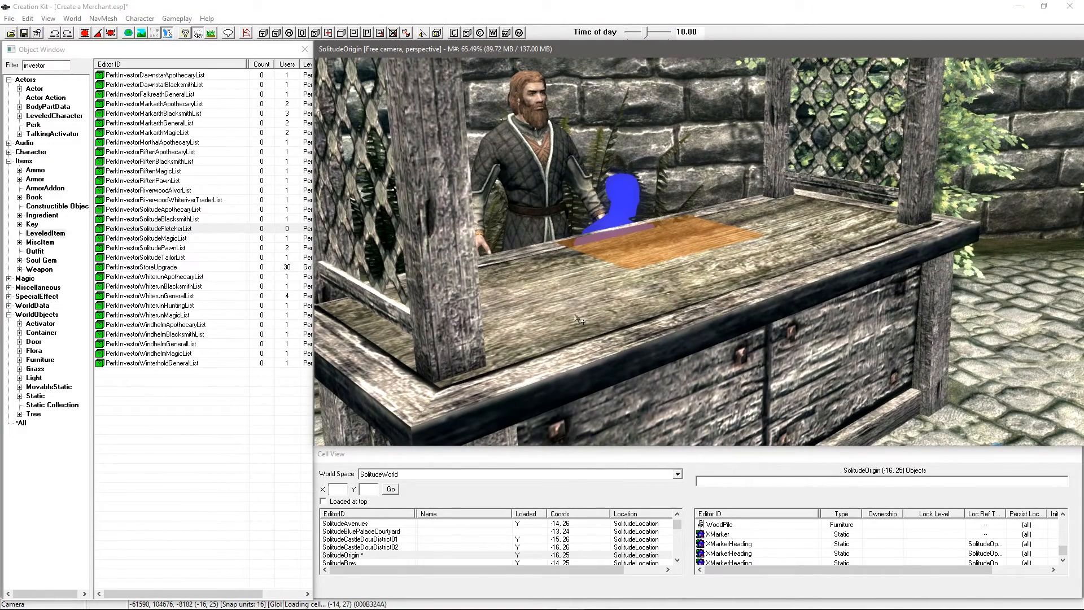
Step: Filter the Object Window to poison Potion records under Magic and select CurePoison
double_click(58, 65)
text(poison)
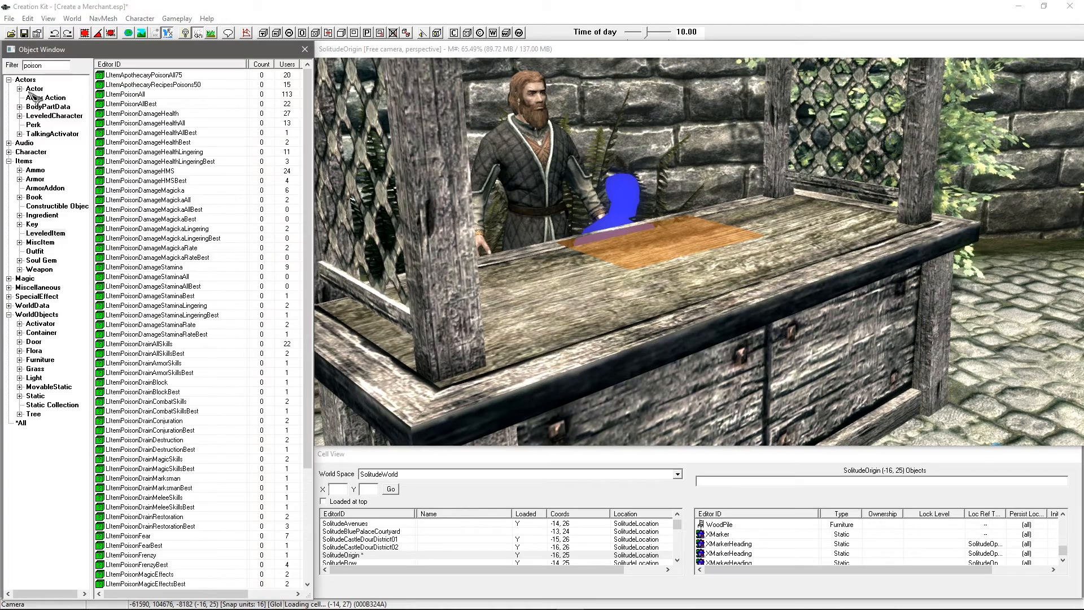
click(8, 278)
click(36, 324)
click(135, 106)
click(136, 95)
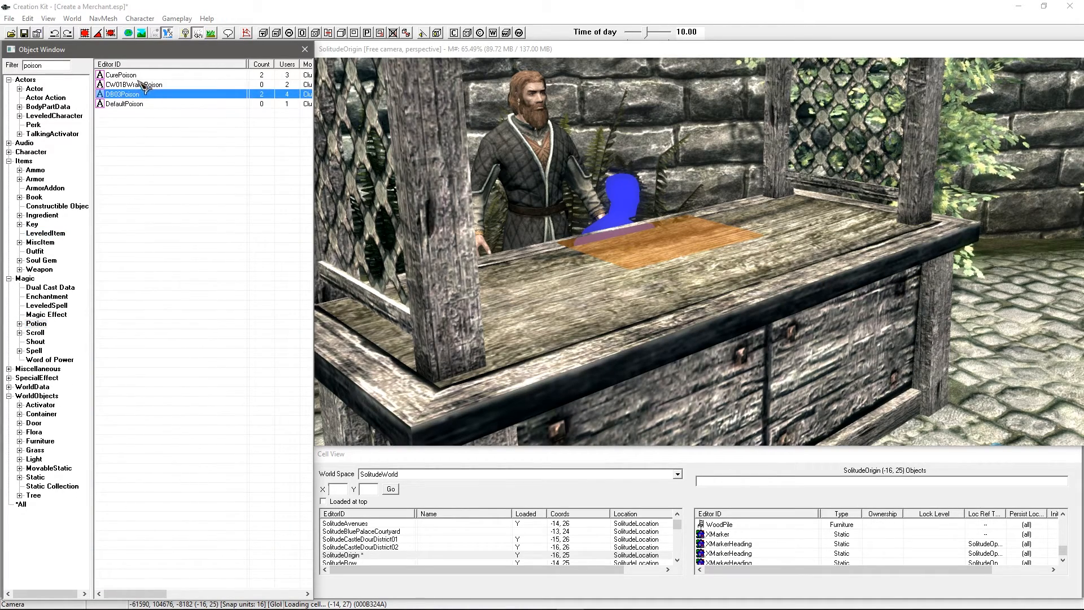
click(136, 78)
Step: Clear the filter and set a DamageMagicka02 bottle on the stall counter
double_click(58, 65)
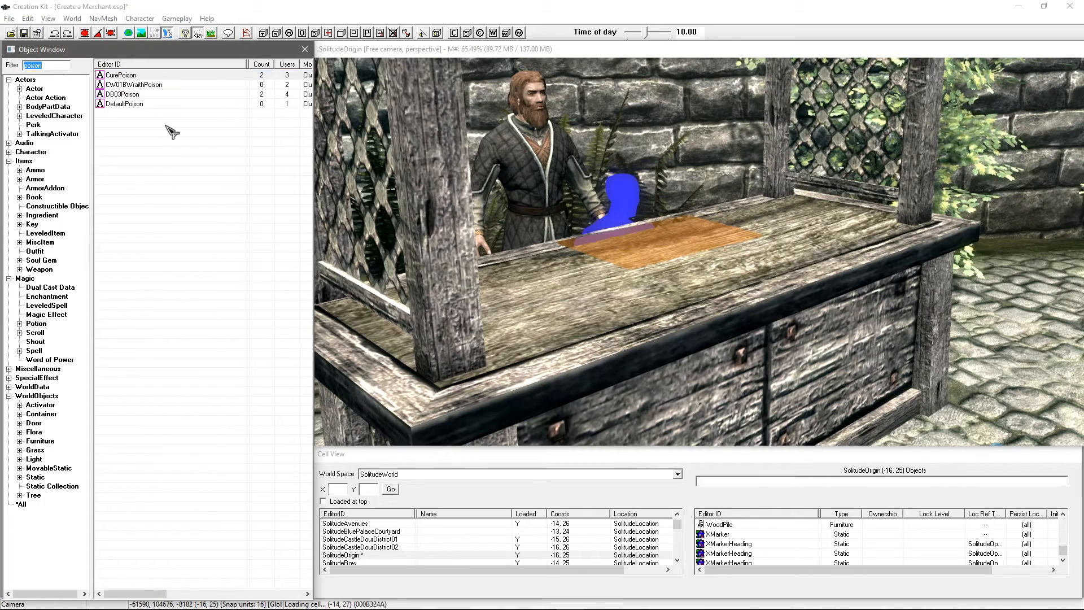
key(BackSpace)
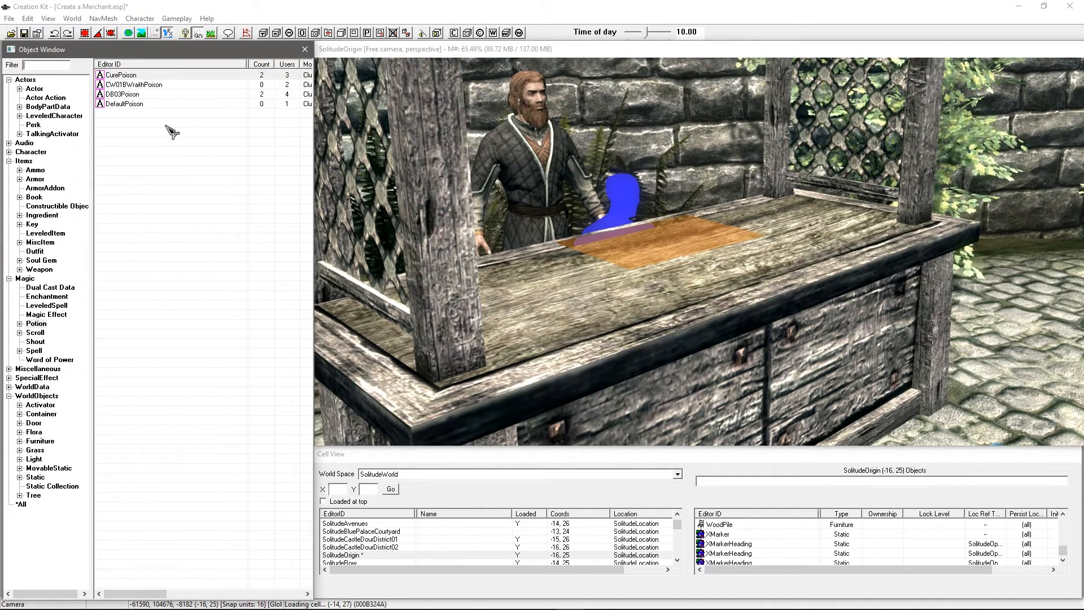
scroll(192, 294, up, 6)
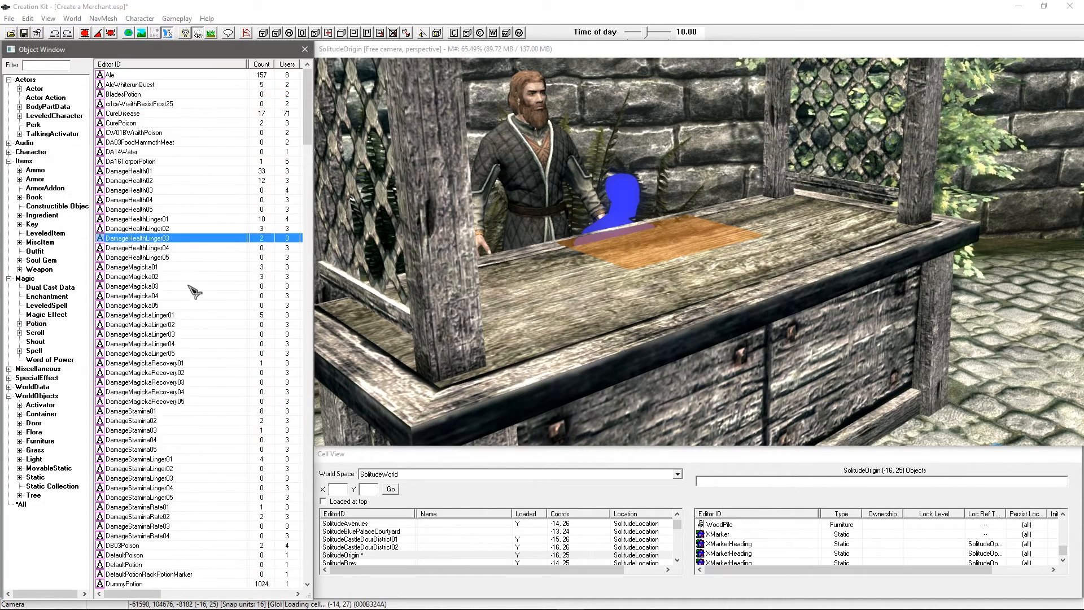
drag(161, 276, 540, 318)
Step: Slide the blue DamageMagicka02 bottle left along the counter and leave its faction ownership at NONE
shift+middle_drag(599, 321, 542, 350)
drag(693, 270, 622, 284)
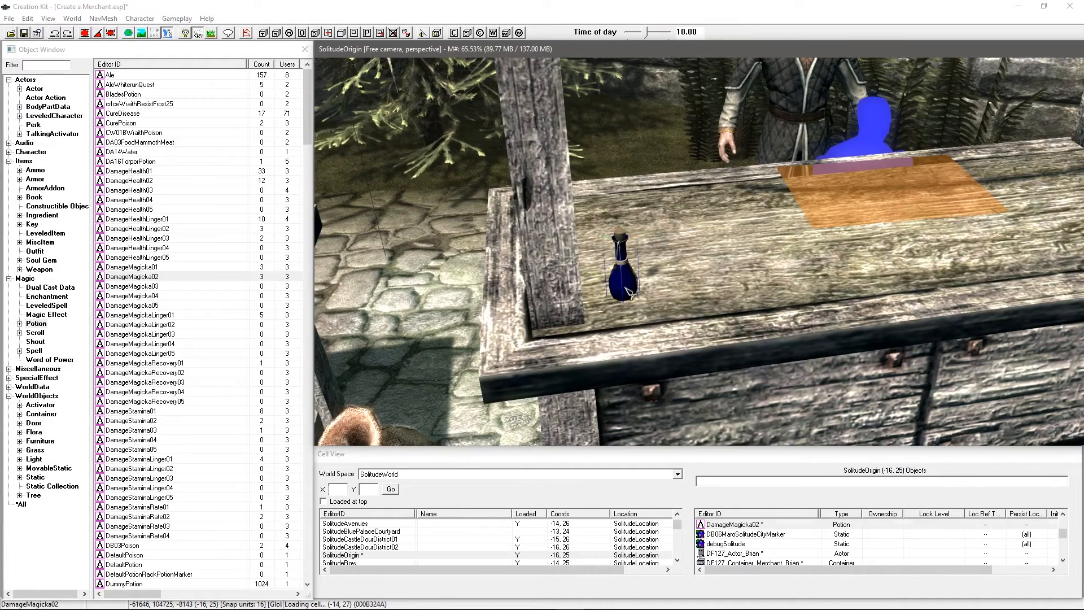
double_click(622, 271)
drag(571, 182, 515, 241)
click(429, 304)
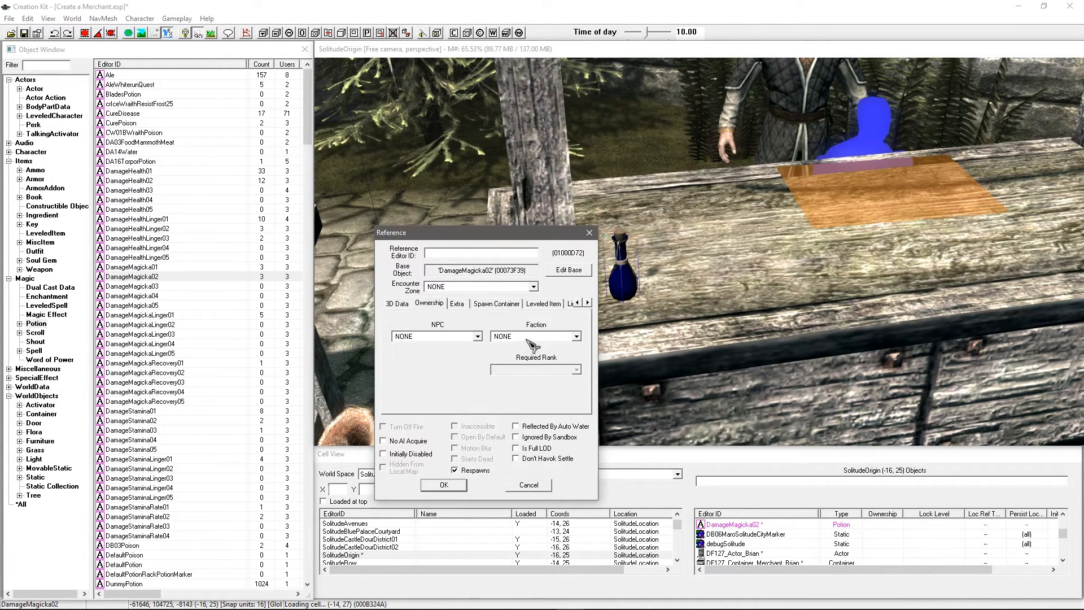
click(529, 338)
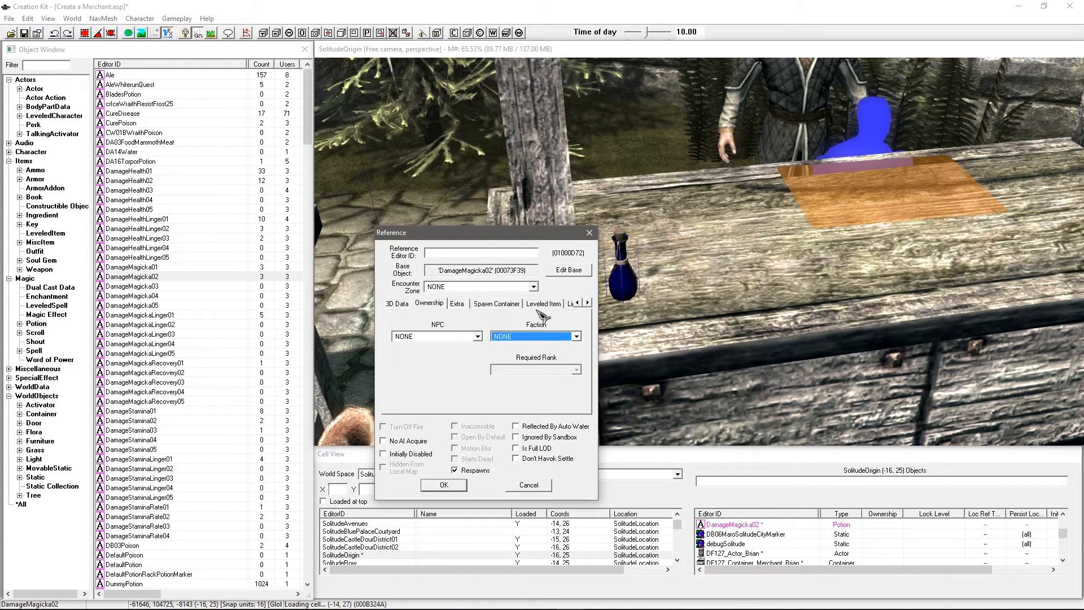
drag(500, 234, 476, 248)
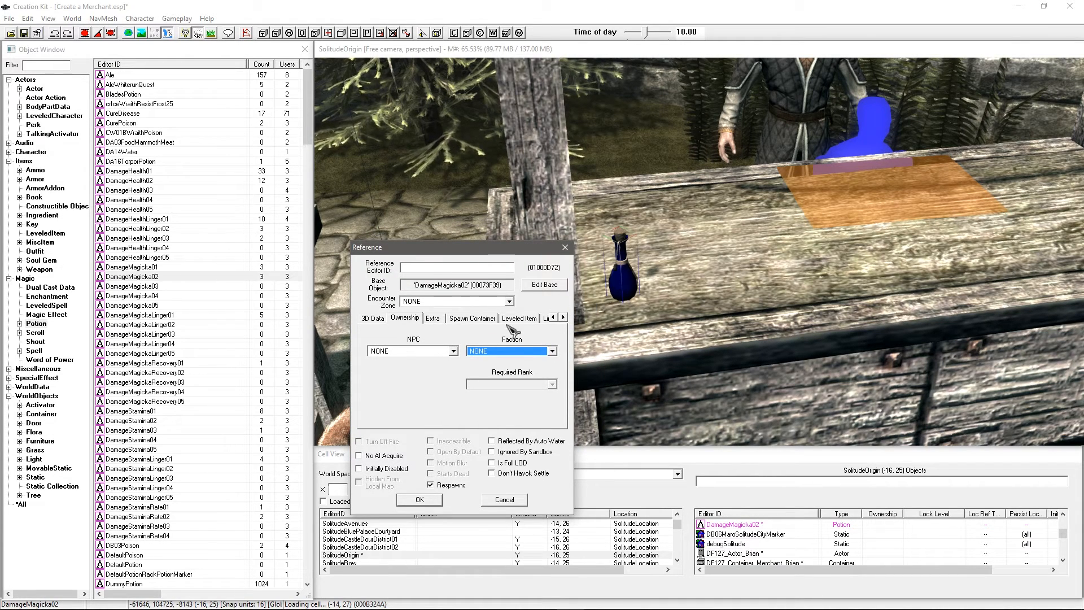
click(510, 500)
shift+middle_drag(650, 294, 694, 244)
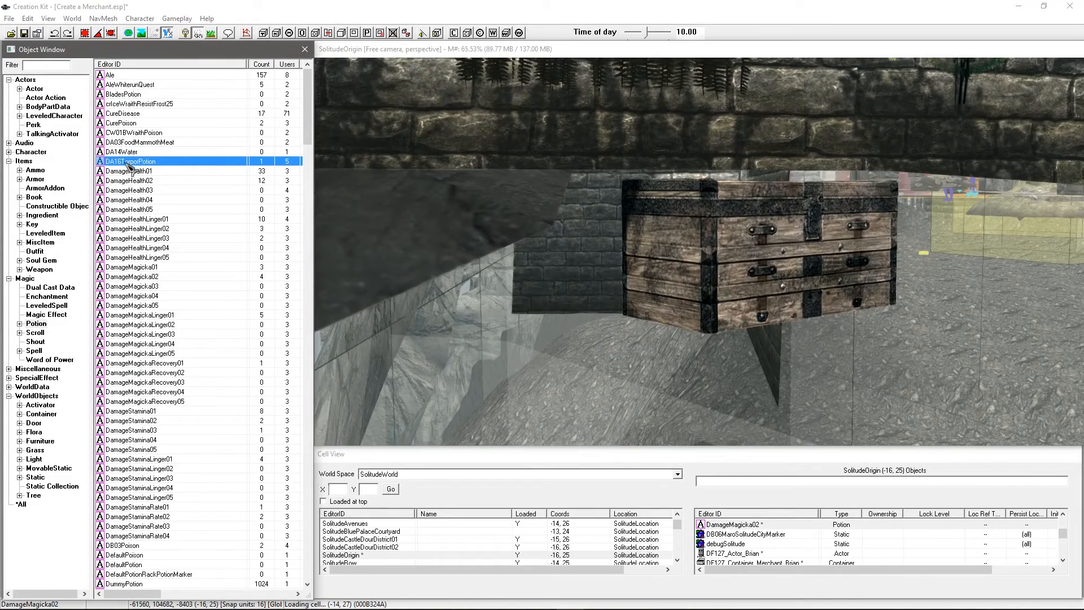
Step: Create a new faction with ID DF127_Faction_Brian and name Brian's Faction
click(8, 152)
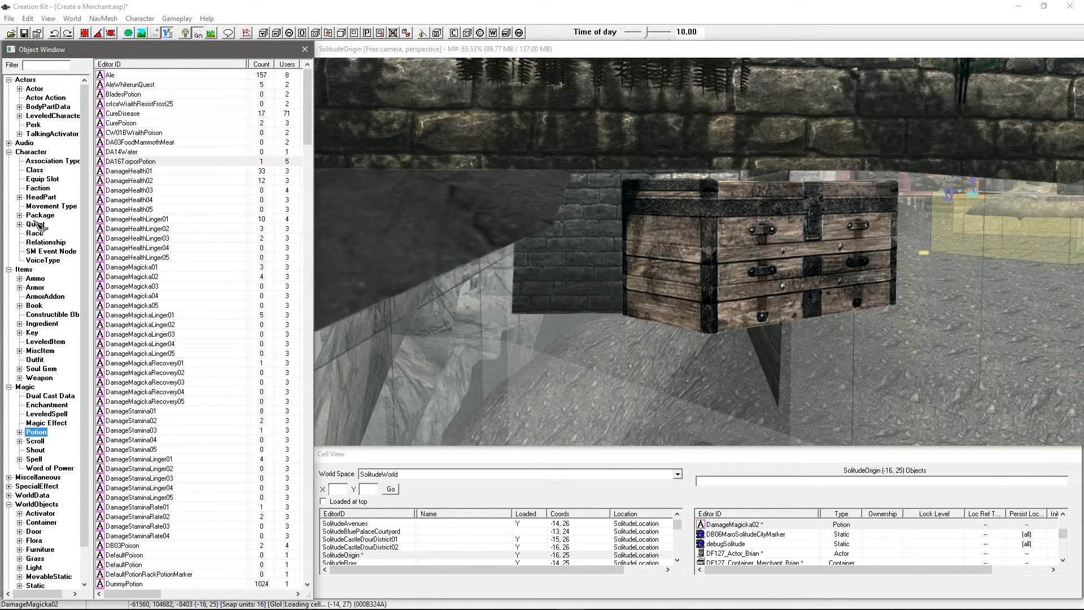
click(43, 189)
right_click(142, 169)
click(166, 172)
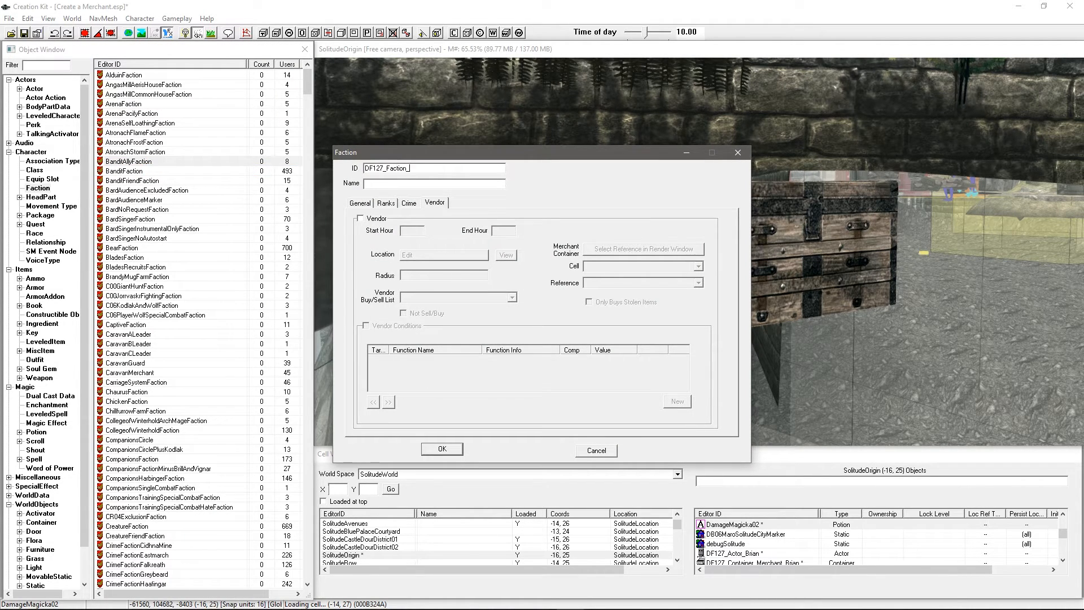
text(DF127_Faction_Brian)
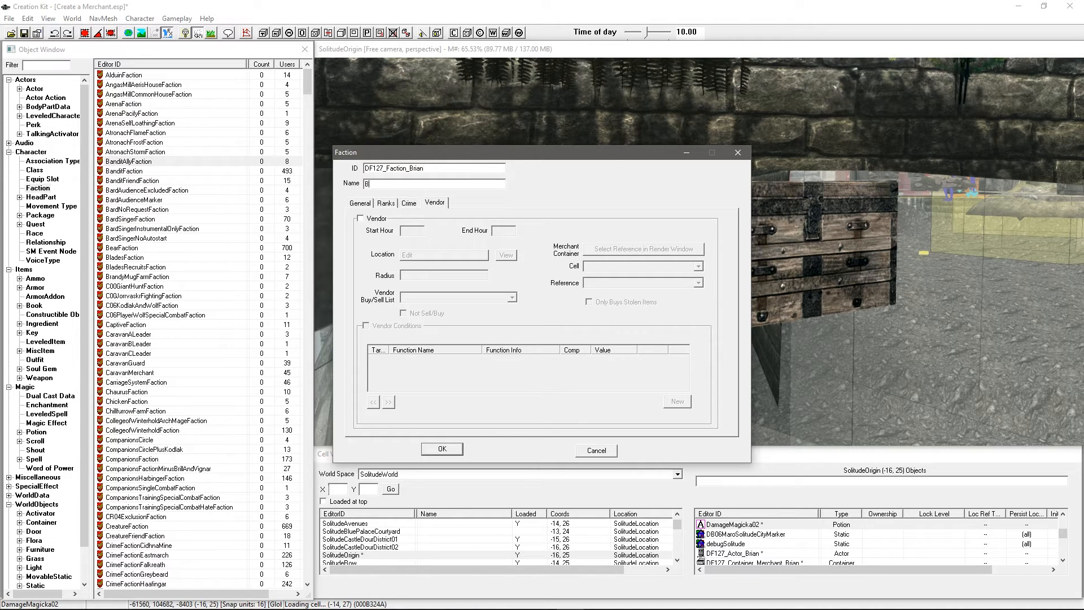
text(Brian's Faction)
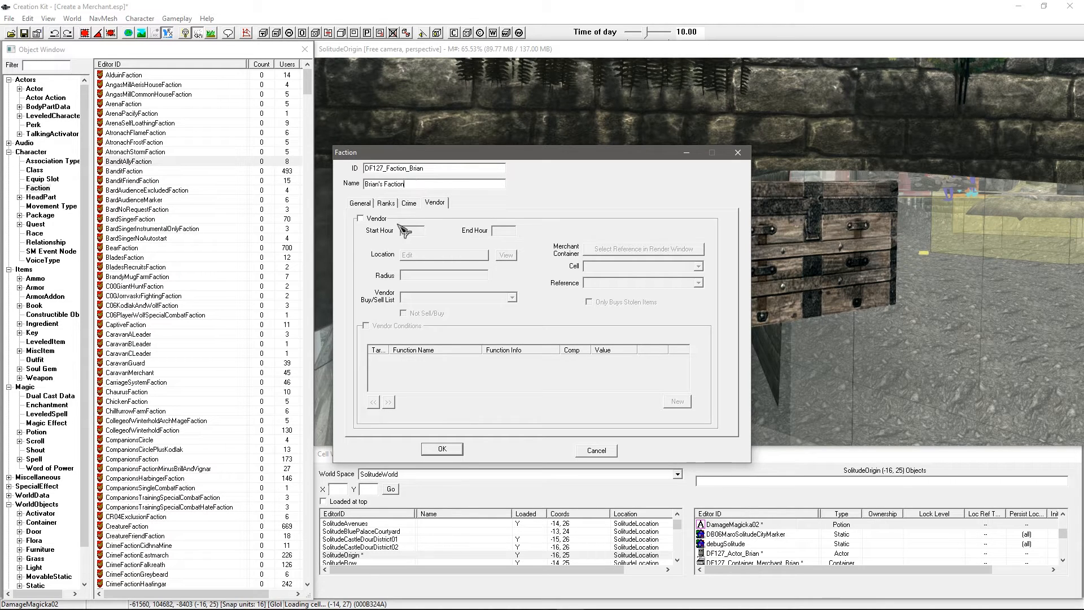
Step: Enable Can Be Owner on the General tab and Vendor on the Vendor tab
click(362, 203)
click(479, 220)
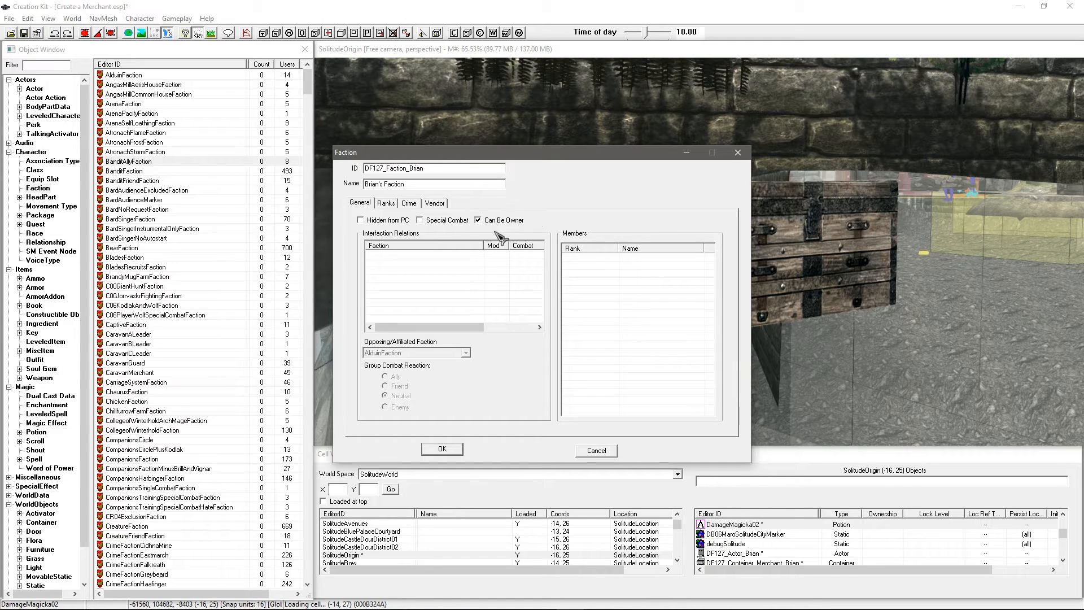
click(435, 204)
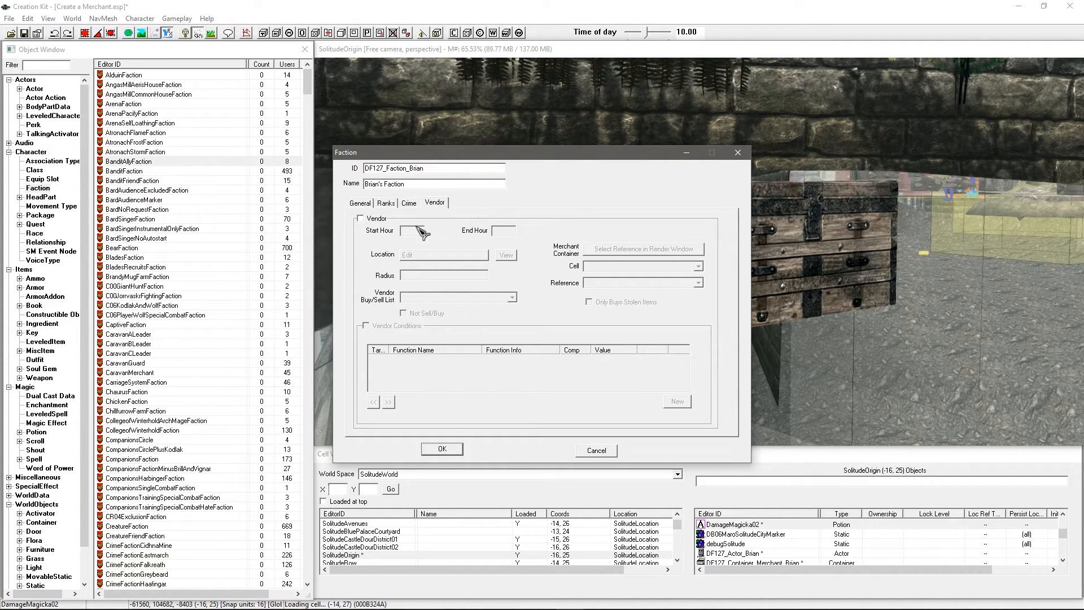
click(377, 220)
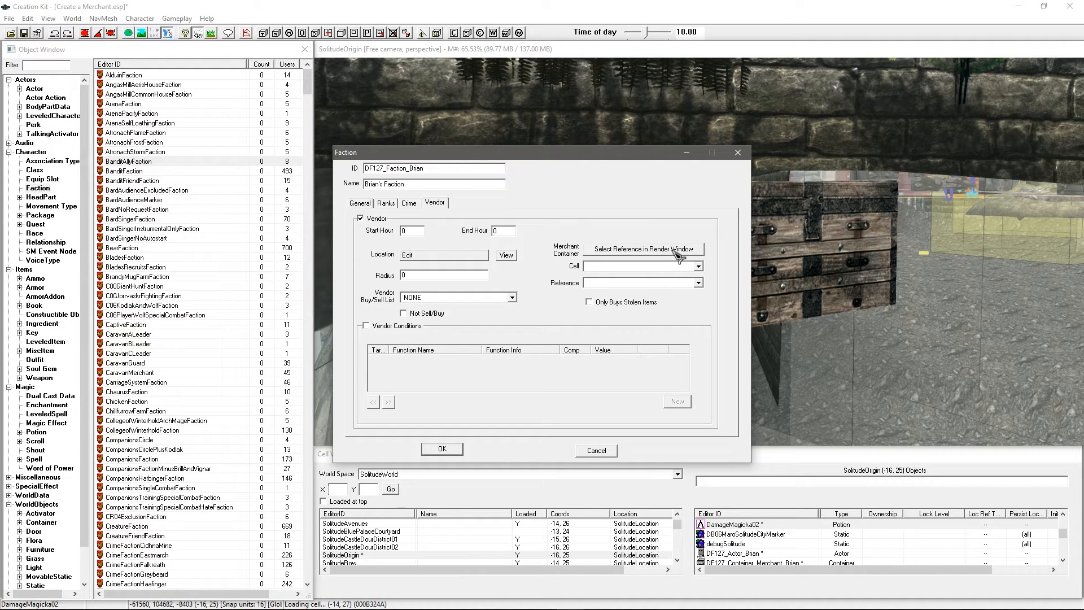
Step: Use the DF127_Container_Merchant_Brian chest as merchant container, trading from hour 8 to 18
click(646, 250)
double_click(731, 255)
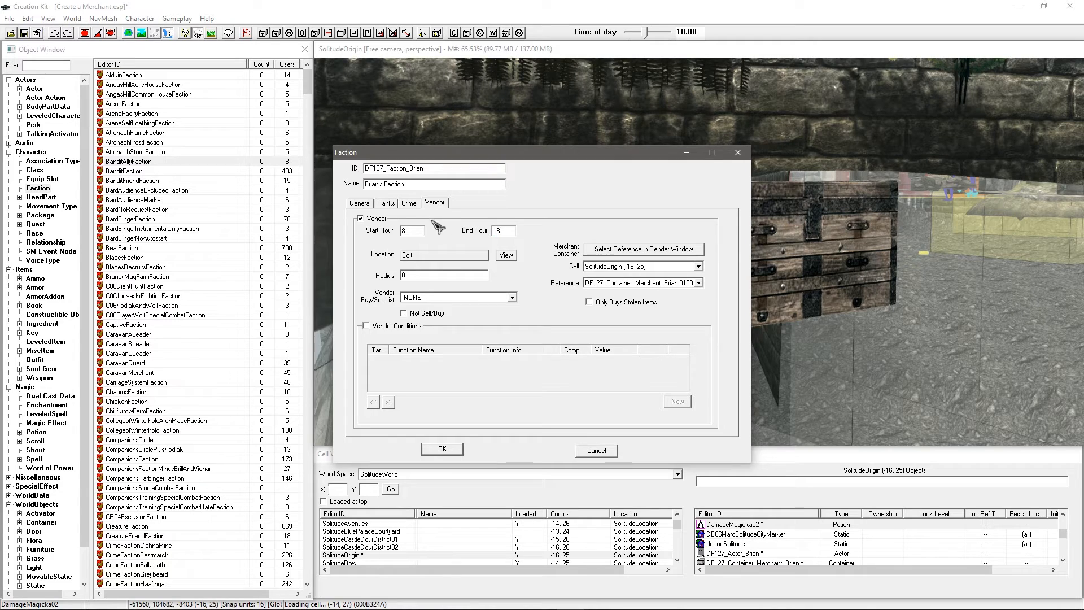
click(425, 258)
drag(415, 174, 318, 183)
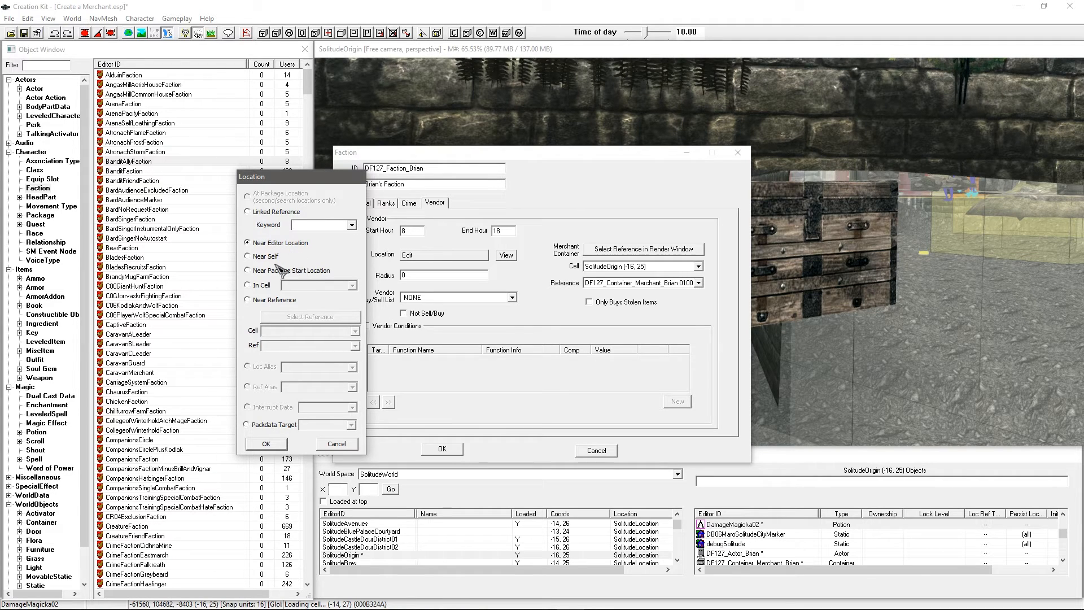
Step: Set the vendor location type to Near Reference
click(261, 285)
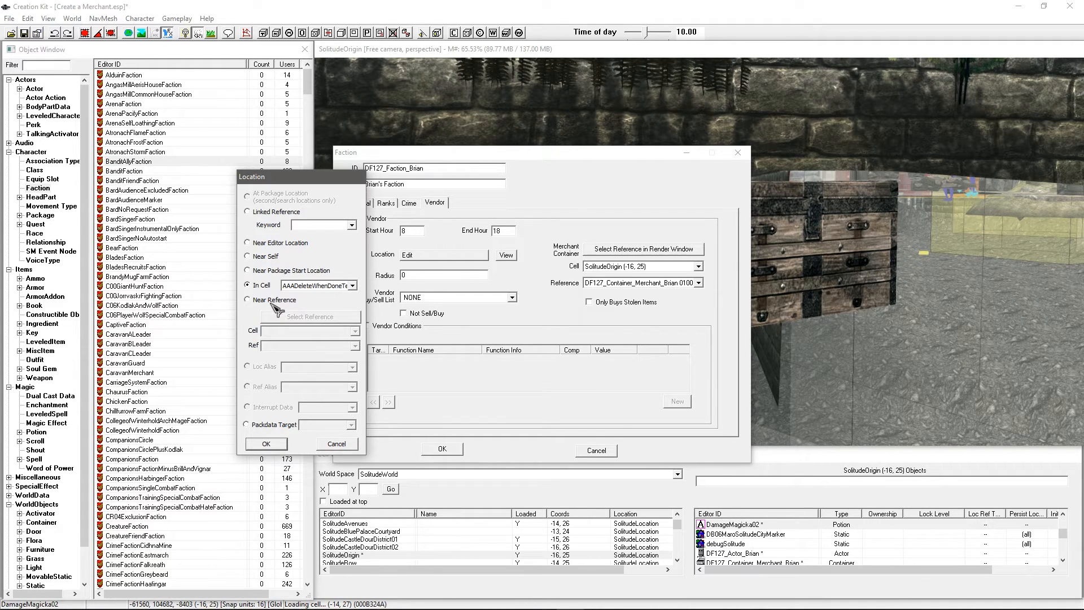
click(276, 300)
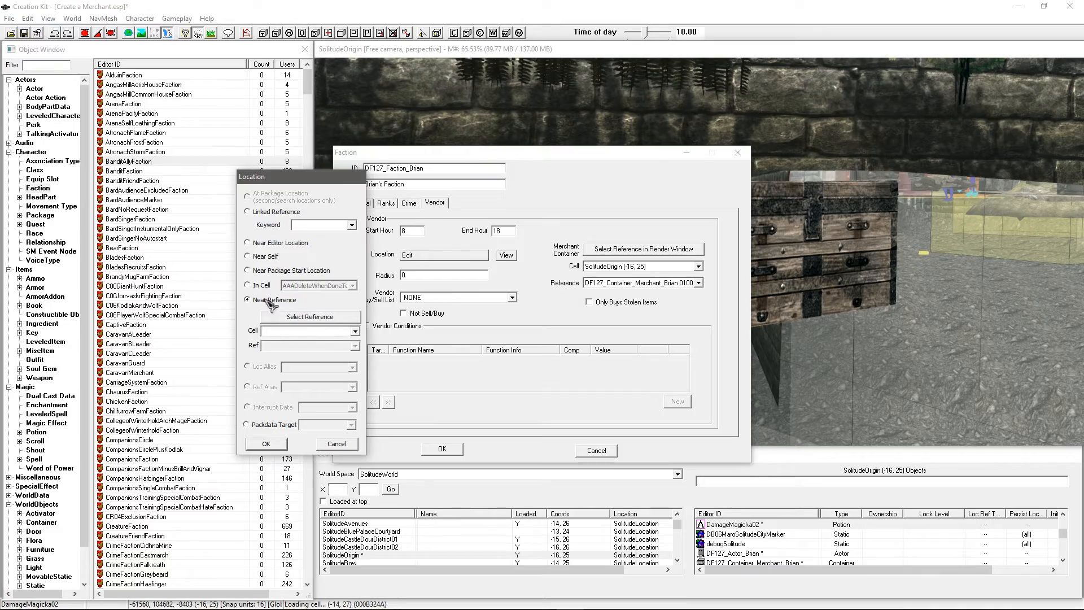
middle_drag(866, 230, 835, 261)
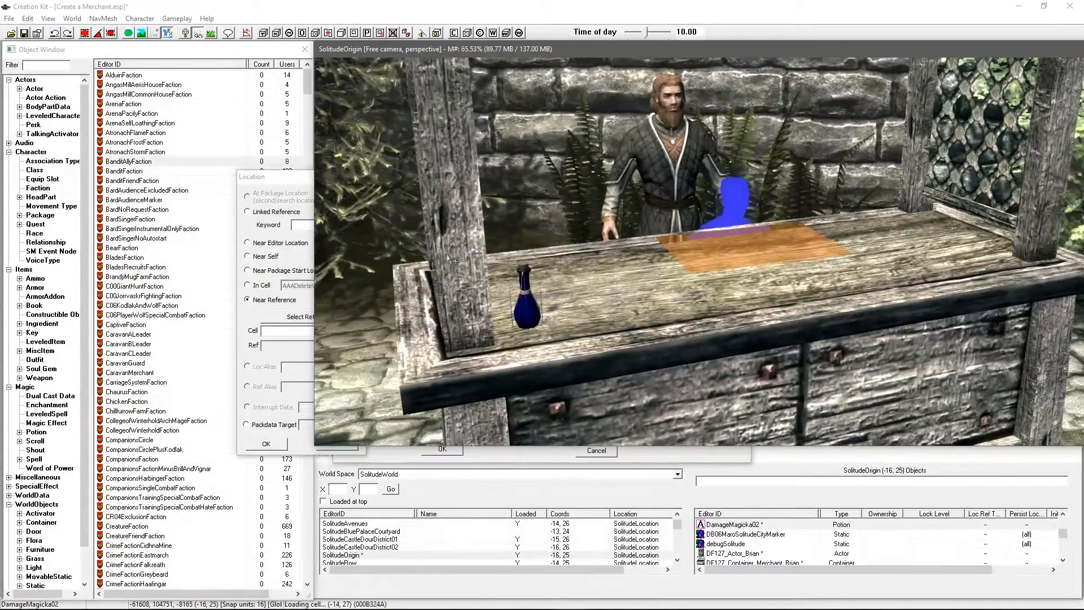
click(283, 317)
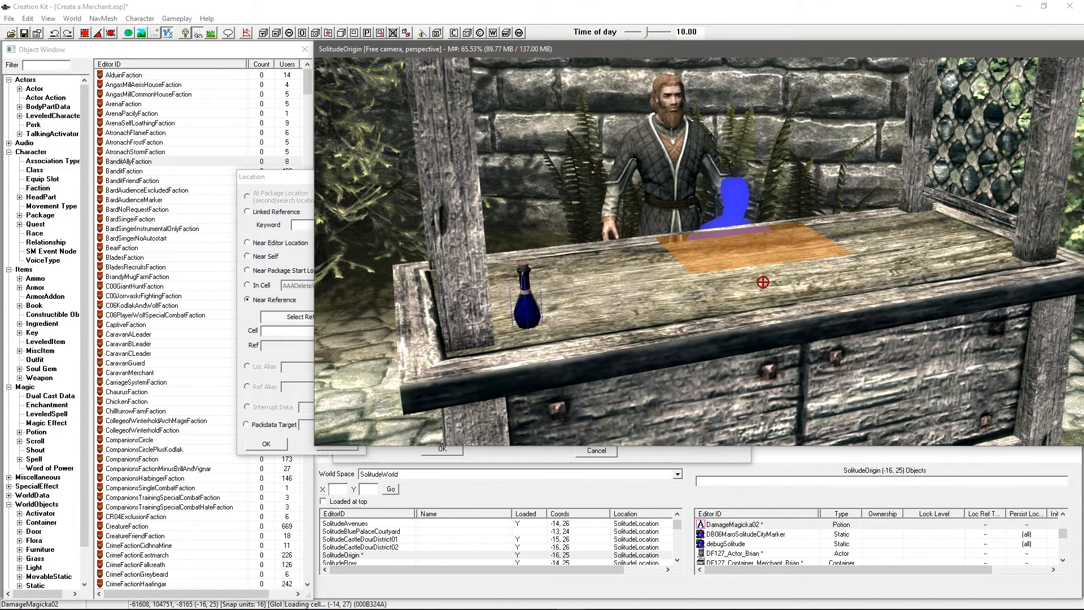
Step: Name the market stall DF127_Ref_Stall_Brian and confirm it as the location reference
double_click(743, 313)
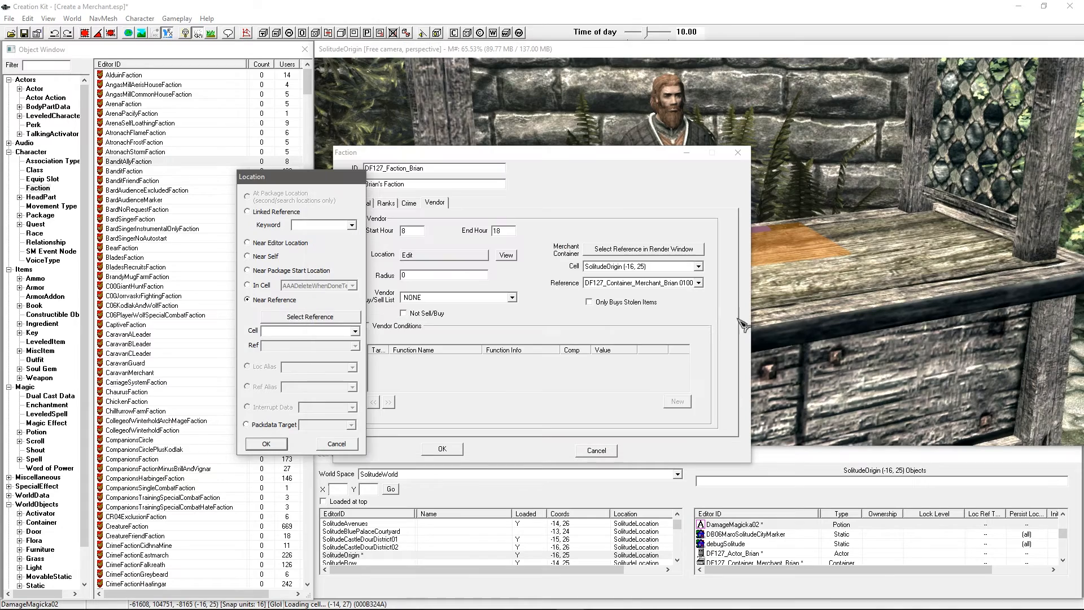
double_click(820, 321)
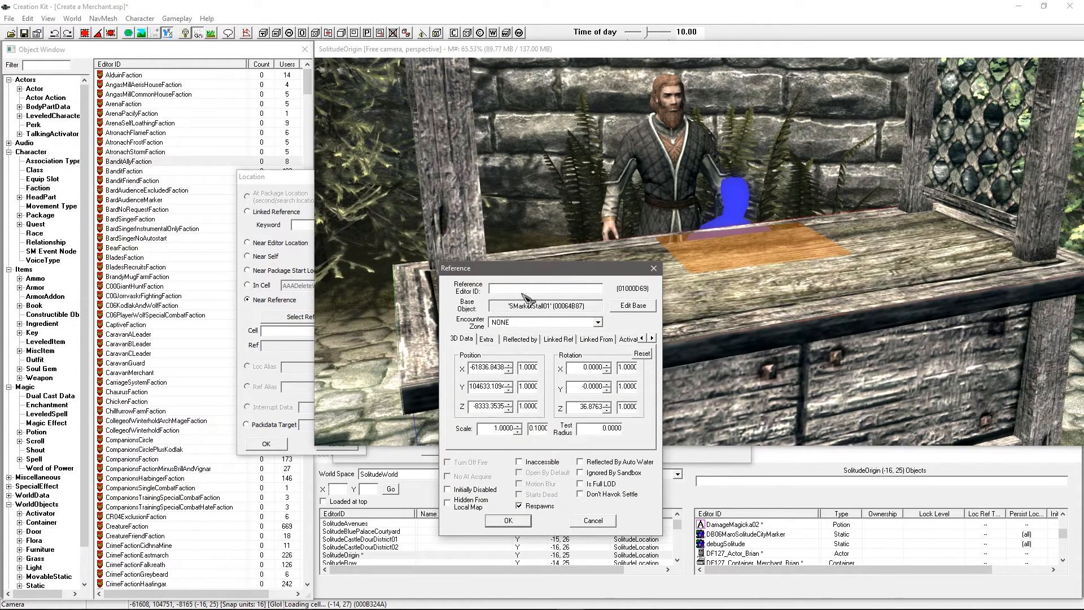
text(DF127_Ref_Stall_Brian)
key(Return)
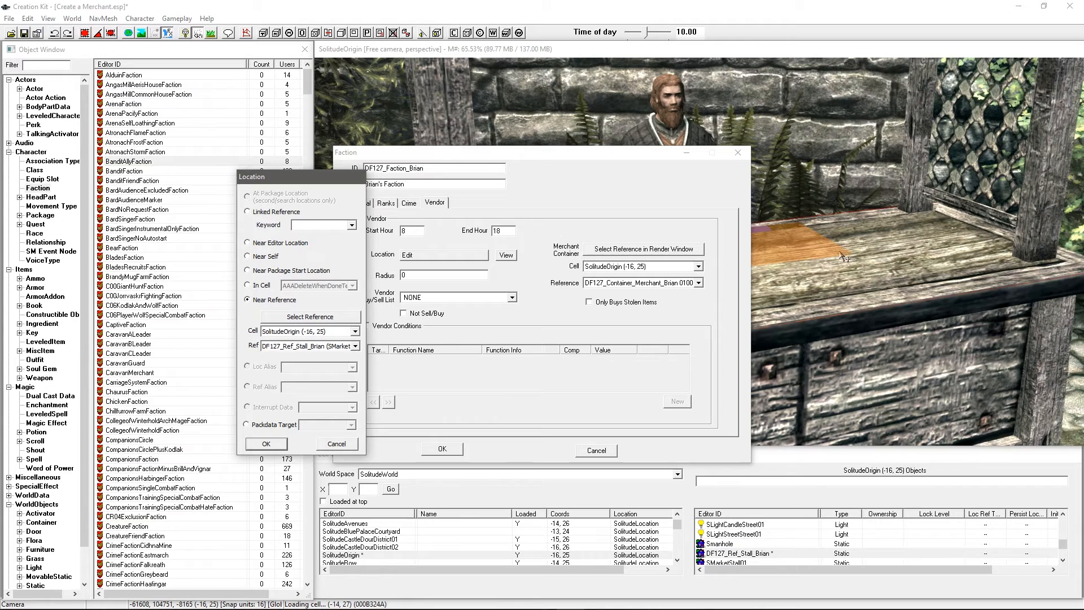
click(267, 445)
Step: Replace the vendor radius of 512 with 256
drag(427, 276, 409, 275)
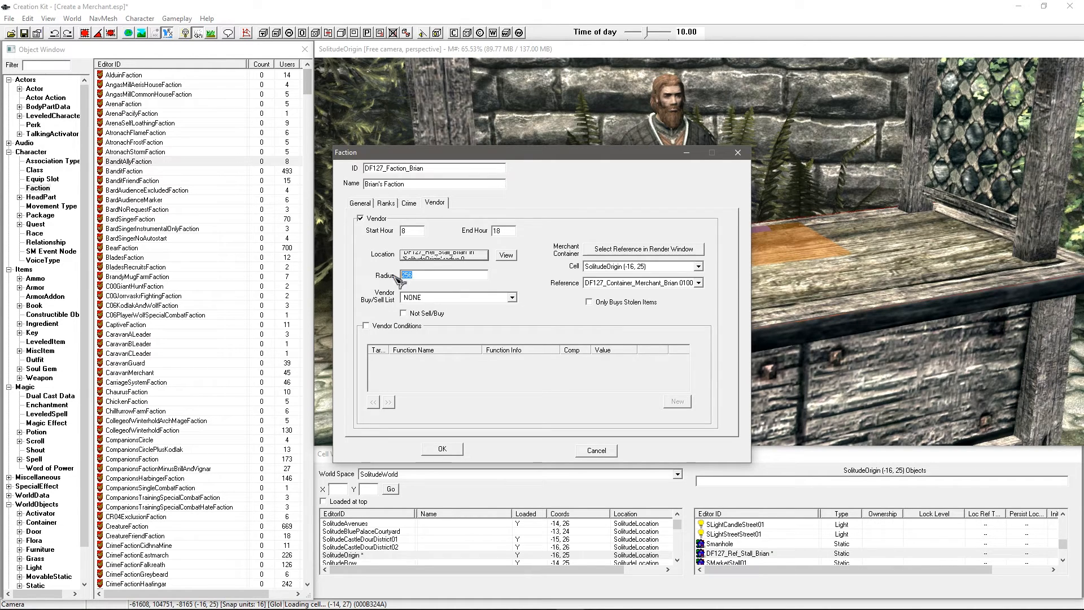
drag(431, 275, 360, 272)
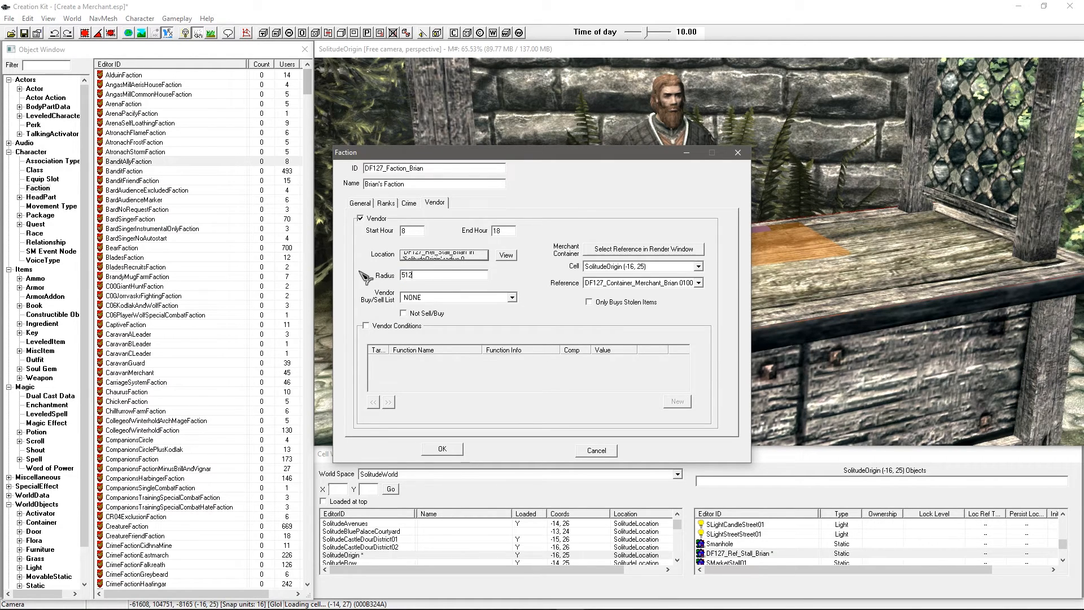
drag(427, 275, 371, 276)
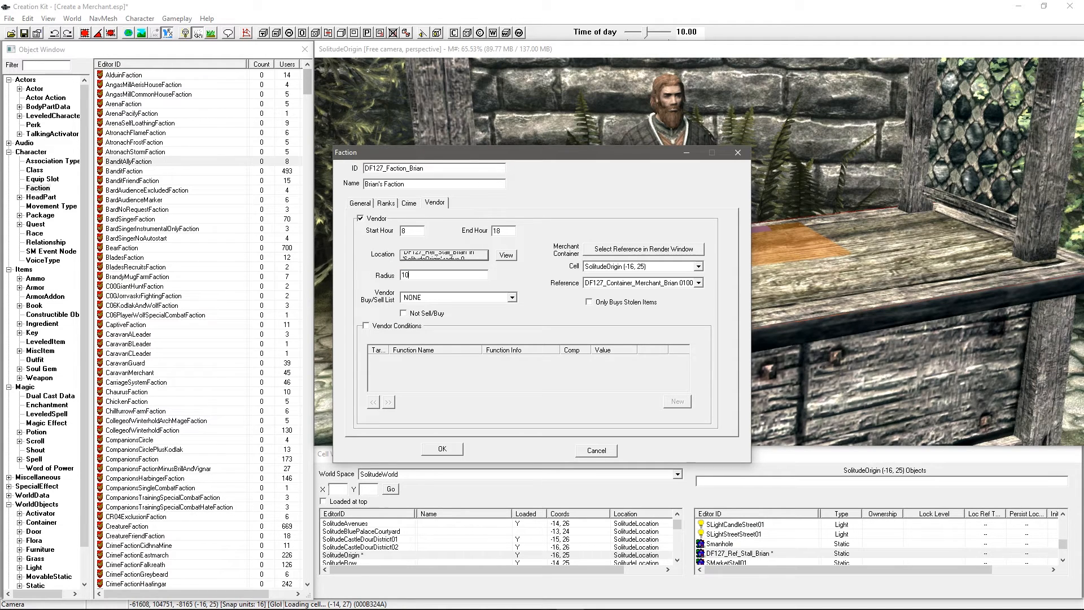
drag(427, 275, 348, 281)
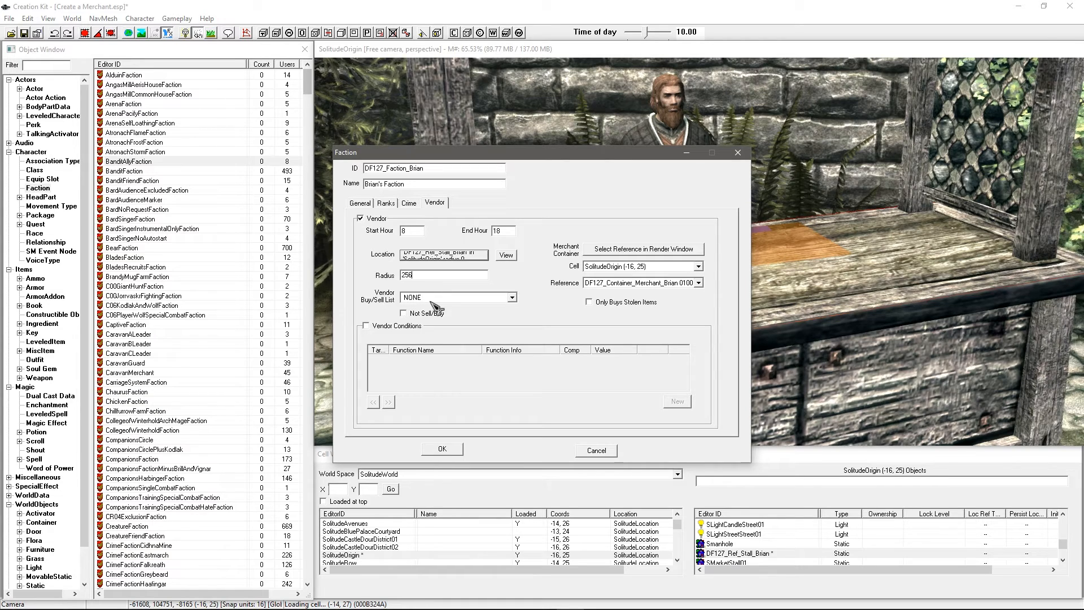
click(428, 298)
Step: Choose VendorItemsApothecary as the faction's vendor buy/sell list
key(v)
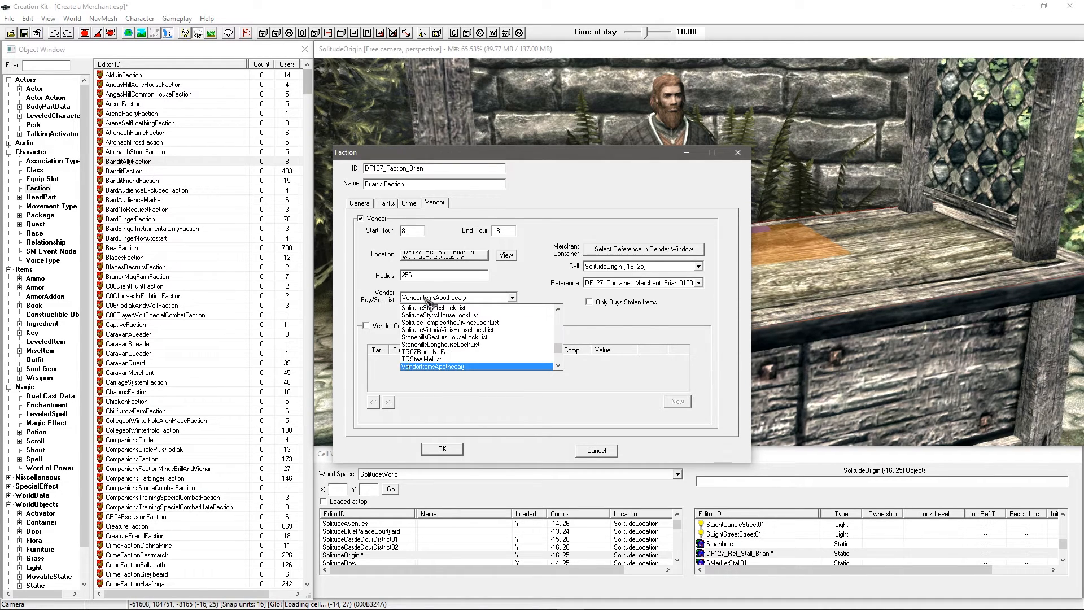
scroll(462, 347, down, 2)
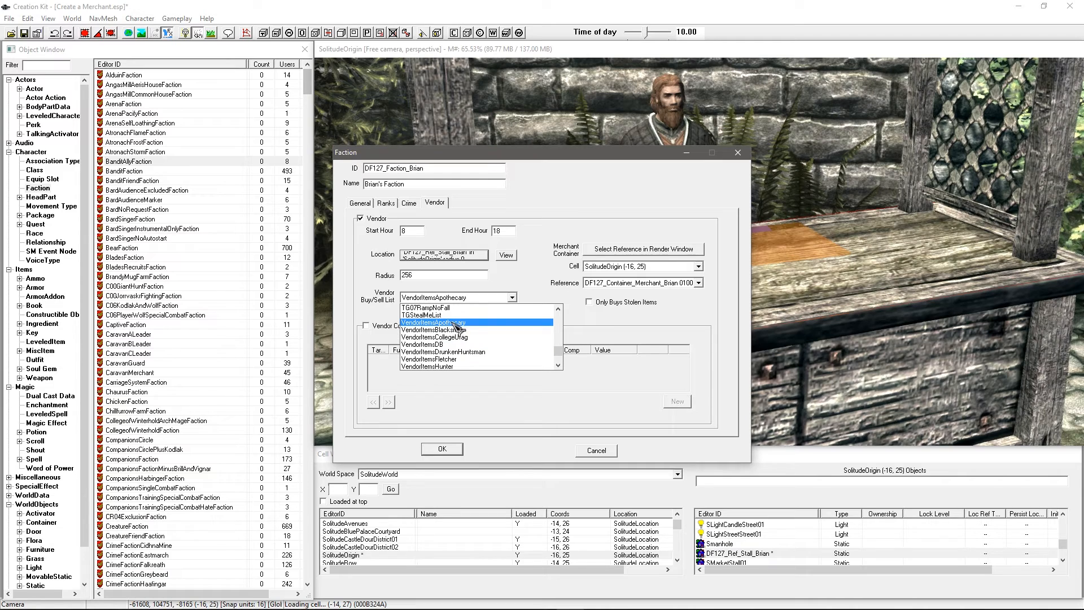
click(436, 323)
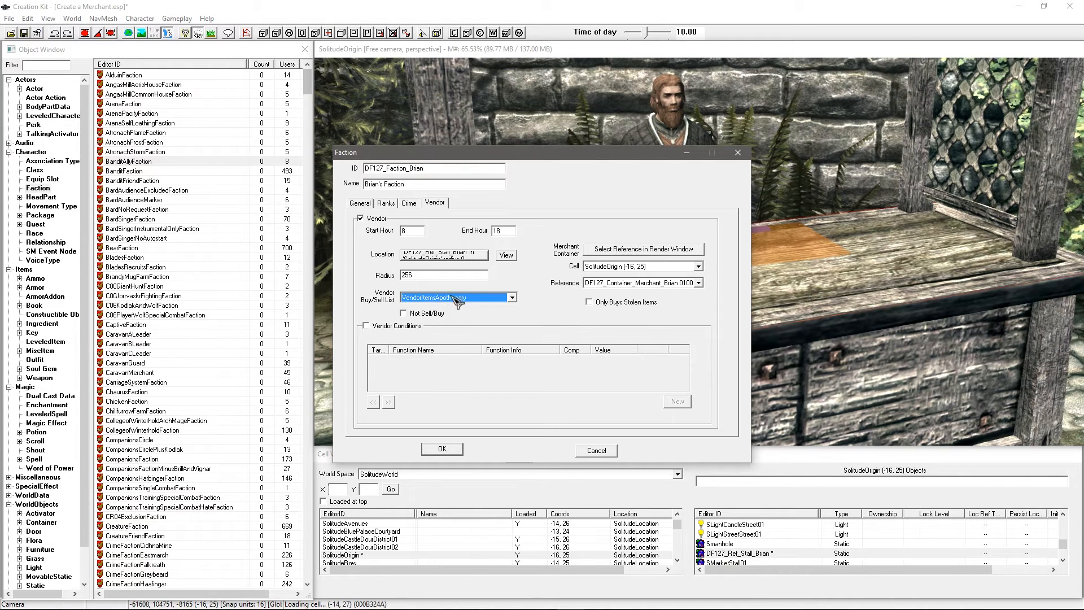
Step: Filter FormList records by 'vendor' and open the VendorItemsApothecary list
click(10, 477)
scroll(54, 455, down, 3)
click(39, 423)
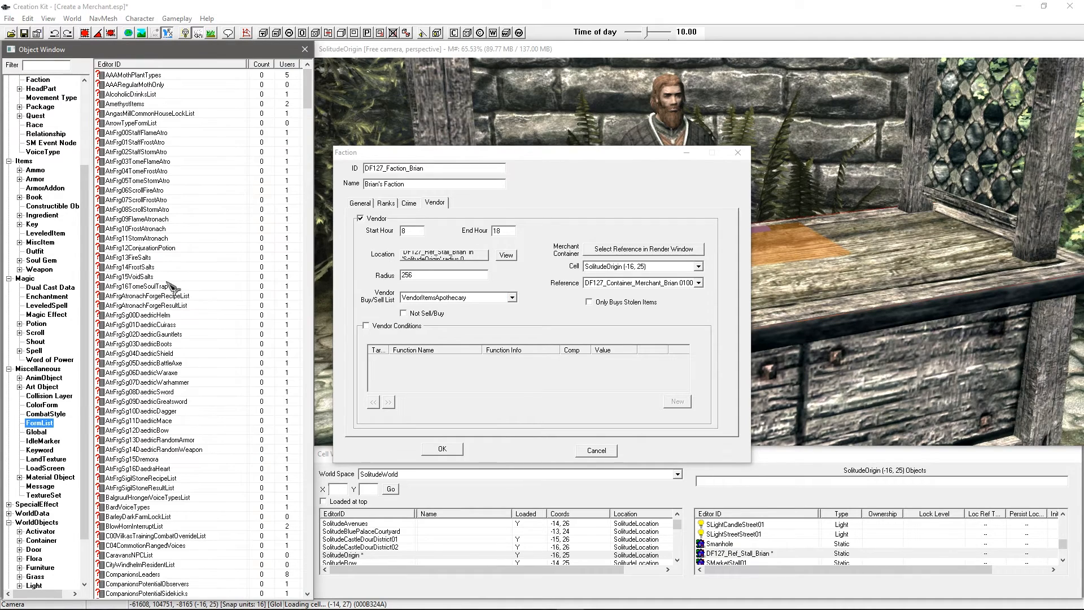
click(62, 67)
text(vendor)
click(165, 125)
click(161, 95)
click(155, 133)
click(152, 181)
click(147, 210)
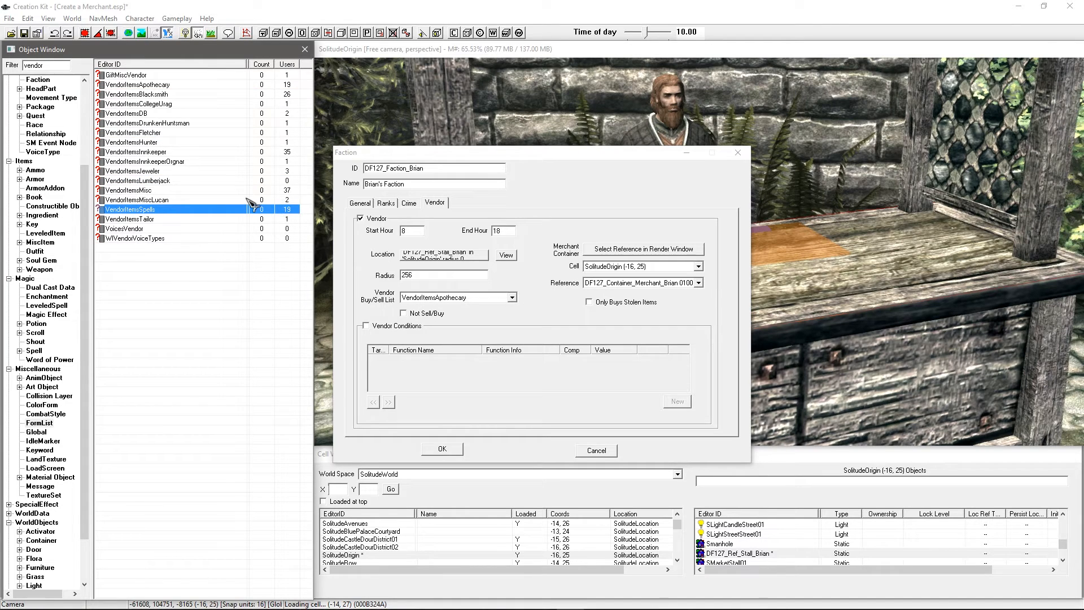
click(178, 161)
click(148, 104)
double_click(146, 85)
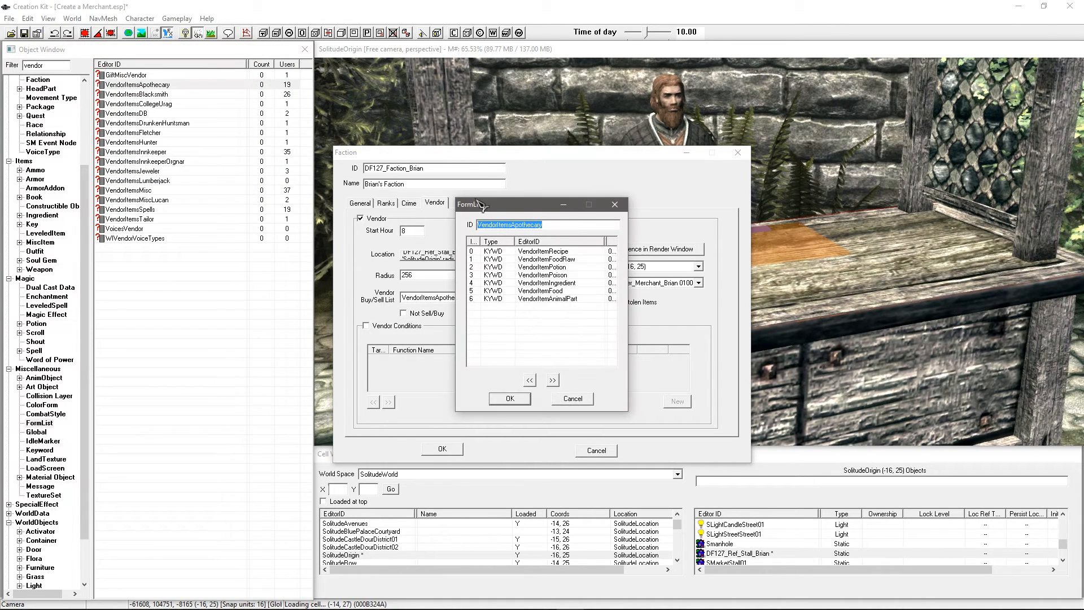
Step: Review the list's keywords, noting VendorItemPotion, VendorItemRecipe and VendorItemPoison
drag(508, 205, 299, 178)
click(322, 232)
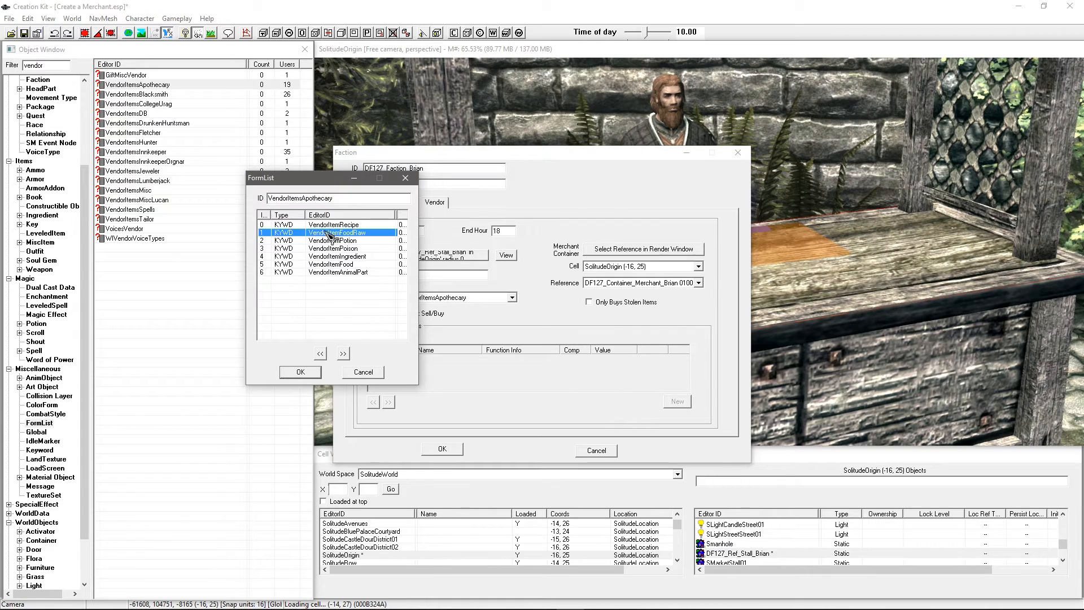
click(324, 226)
click(325, 233)
click(326, 241)
click(328, 249)
click(329, 256)
click(329, 264)
click(329, 272)
click(330, 264)
click(331, 248)
click(331, 233)
click(332, 240)
click(333, 264)
click(336, 249)
click(342, 255)
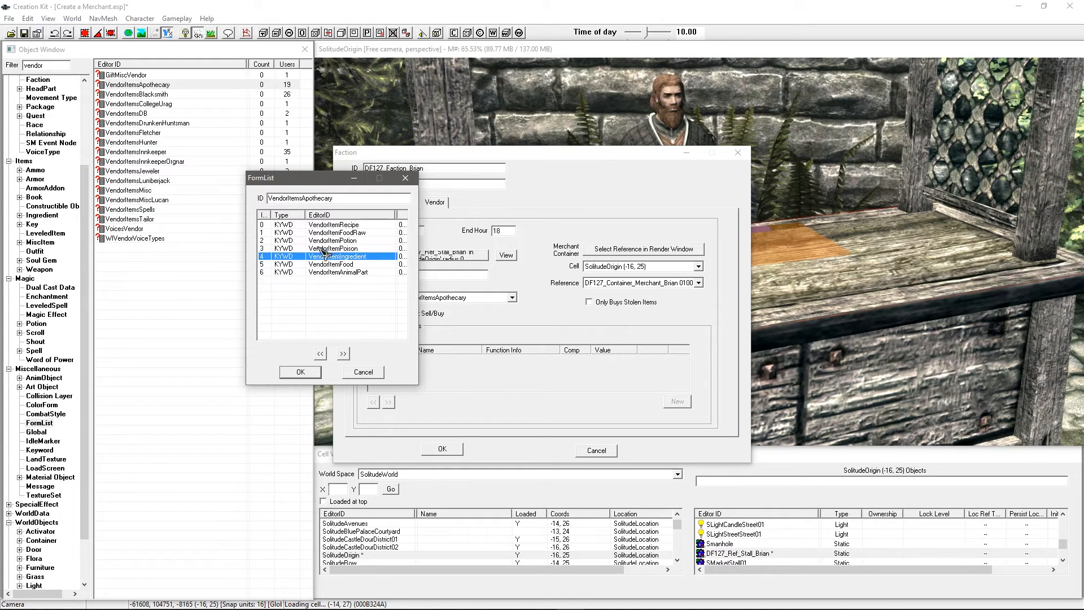
click(337, 241)
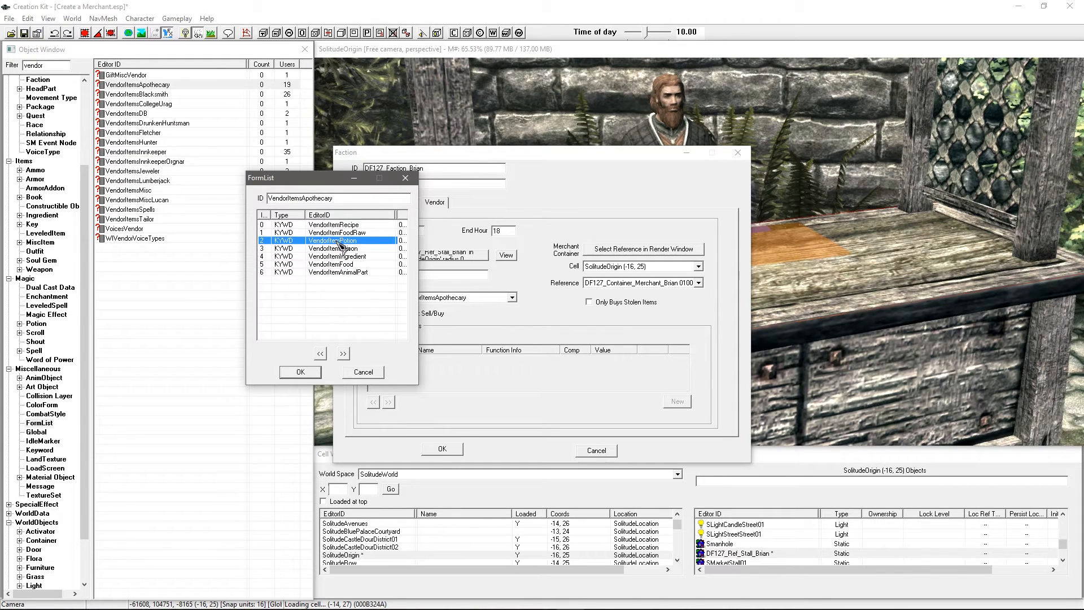
click(330, 232)
click(331, 225)
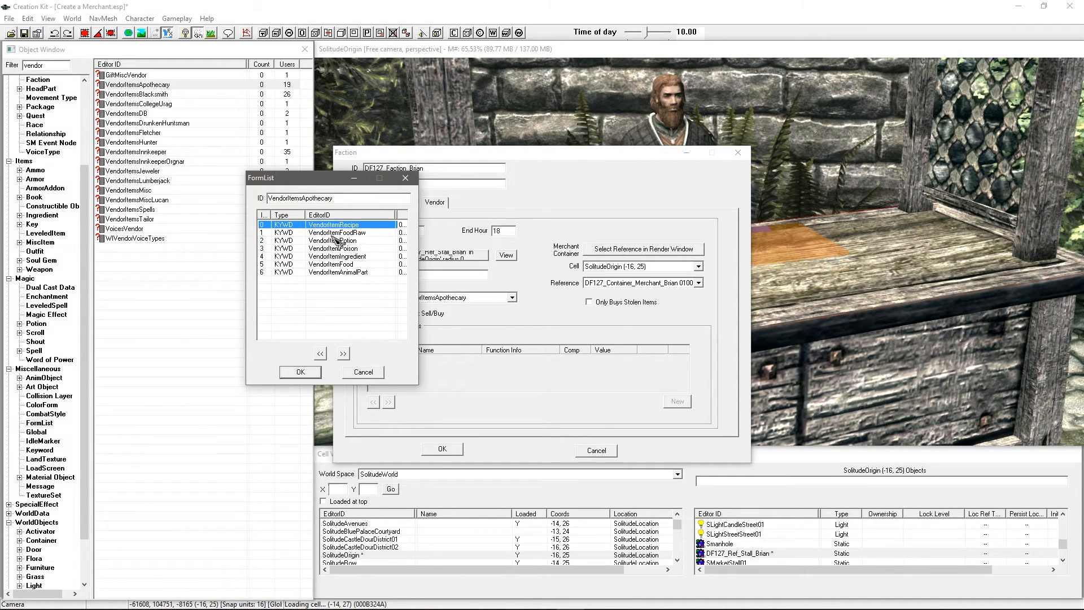
click(333, 234)
click(337, 248)
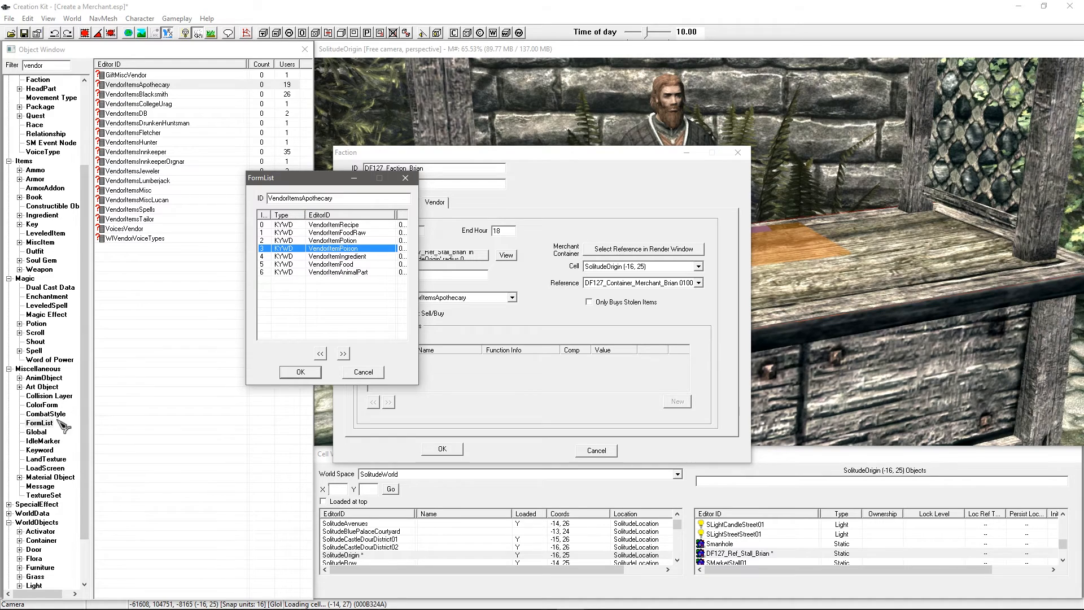
Step: Compare against the VendorItem keyword records such as VendorItemKey, then cancel the form list
click(39, 451)
click(169, 170)
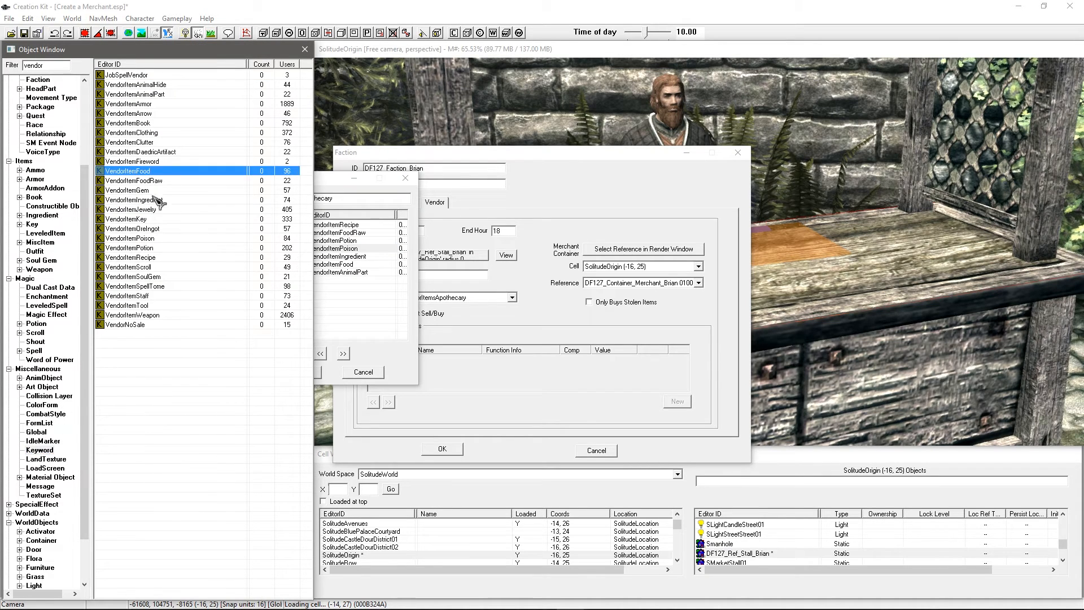
click(138, 134)
click(190, 221)
drag(342, 306, 233, 258)
click(206, 181)
click(196, 135)
click(357, 293)
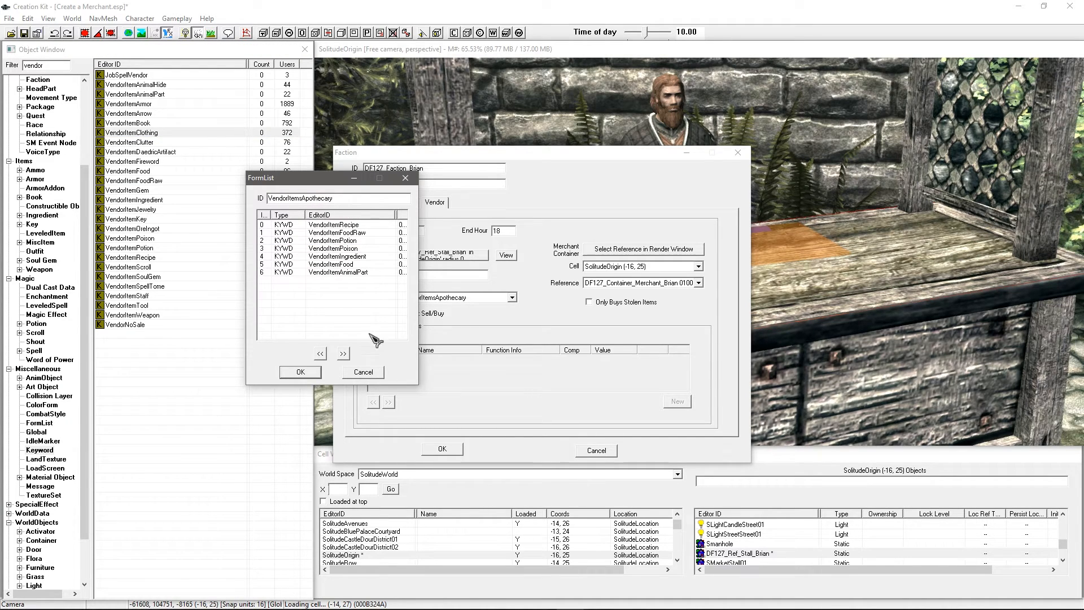
click(372, 371)
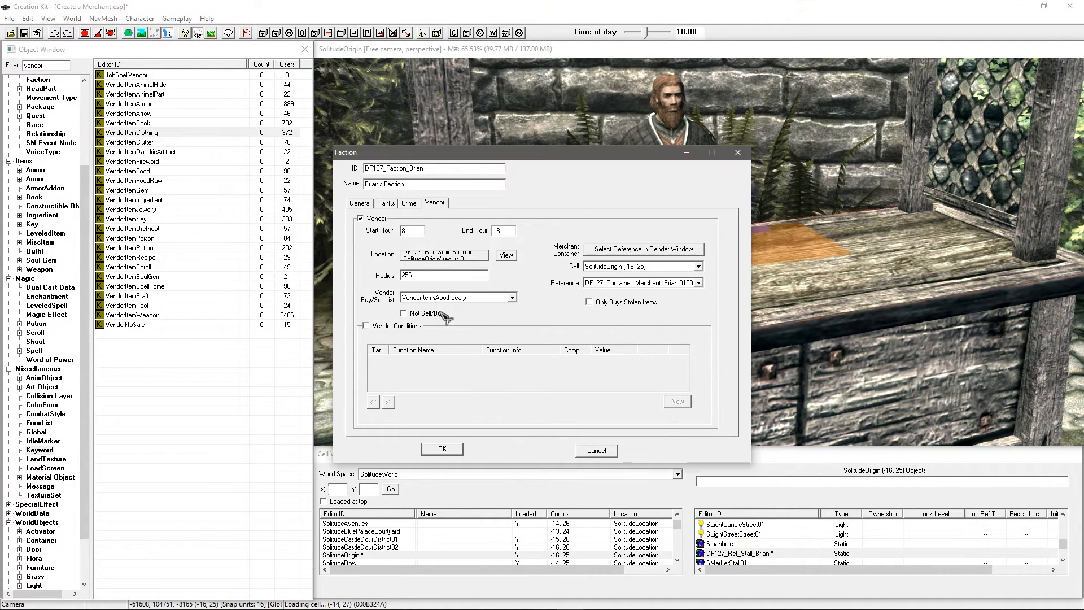
click(447, 298)
scroll(451, 328, down, 1)
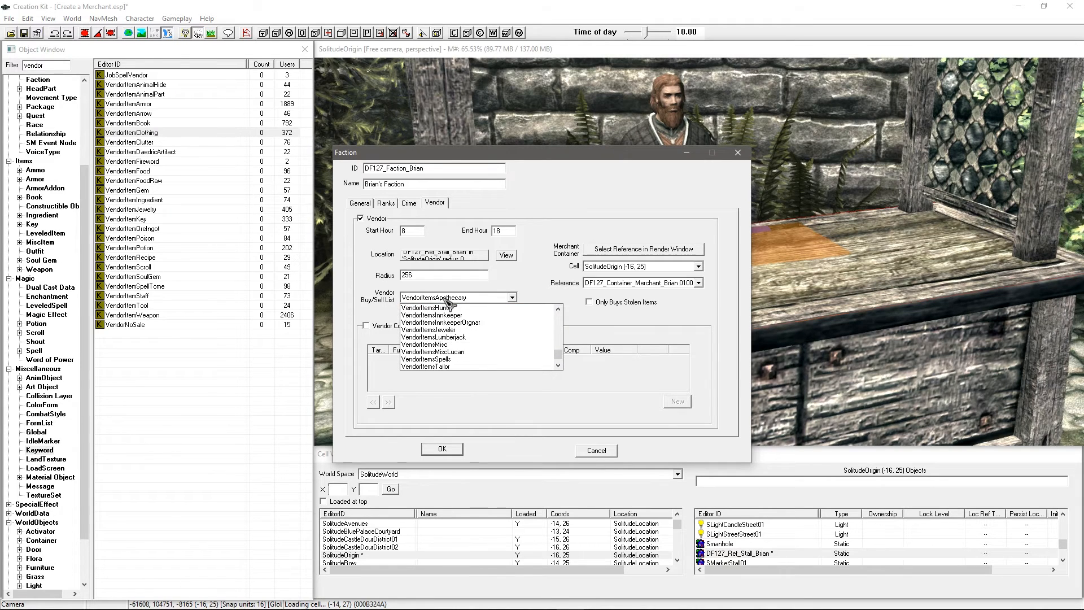
click(439, 345)
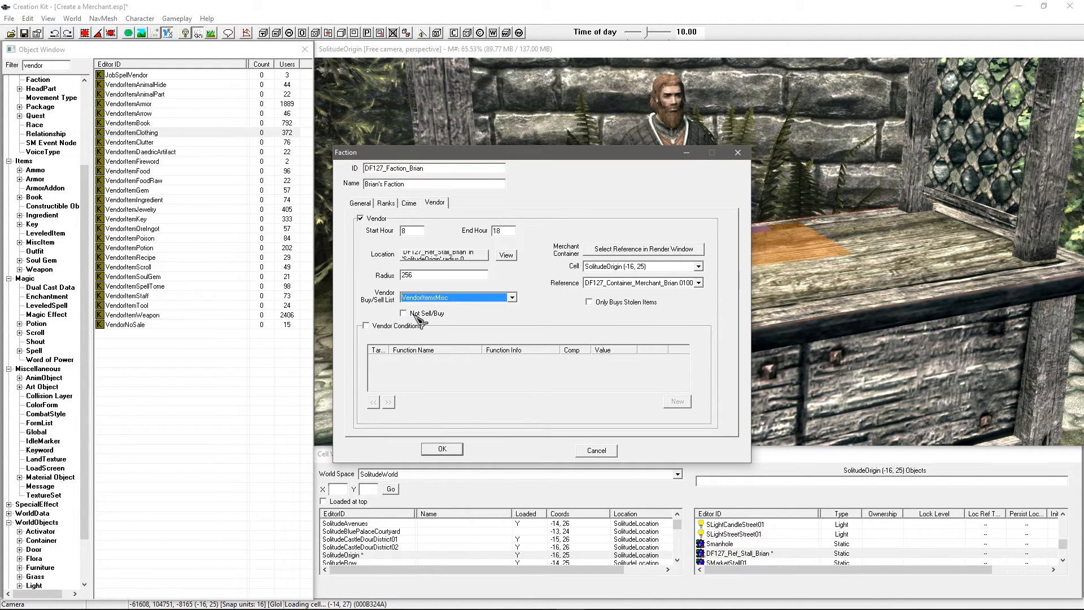
click(421, 313)
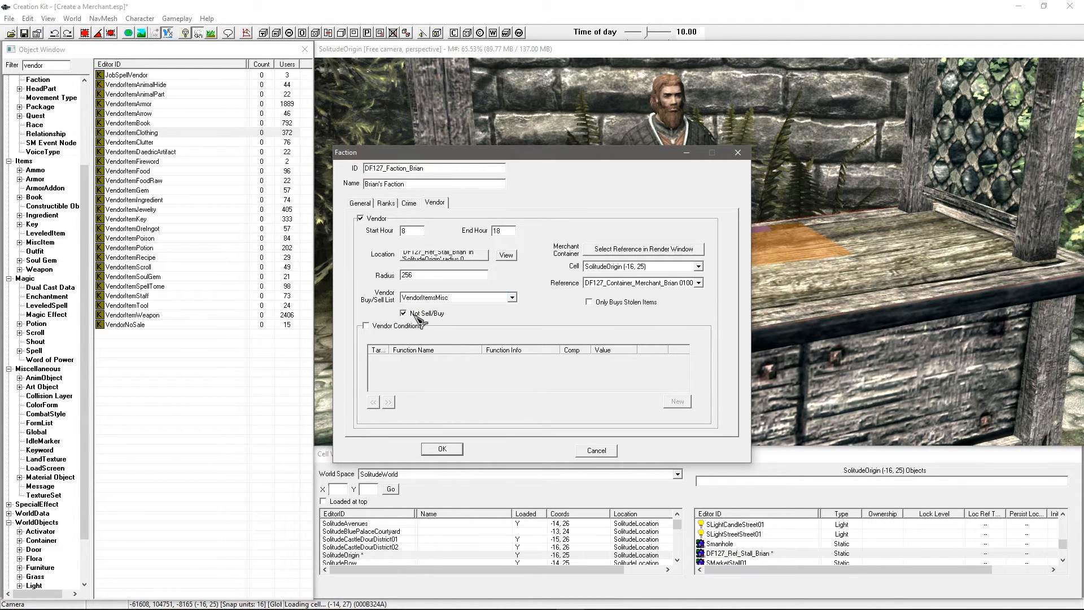
click(435, 299)
scroll(436, 304, up, 5)
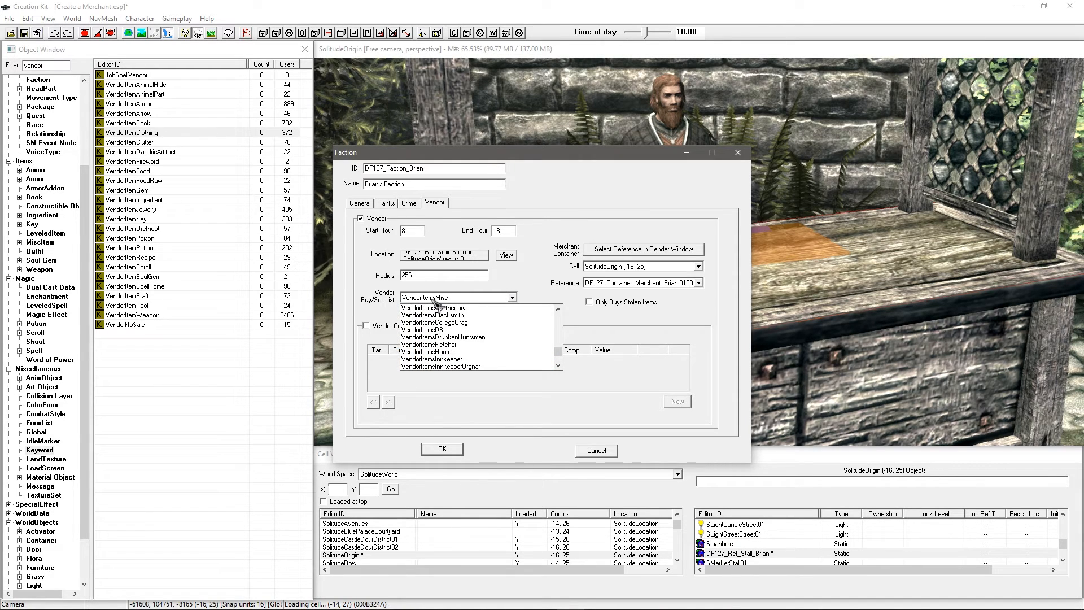
click(443, 320)
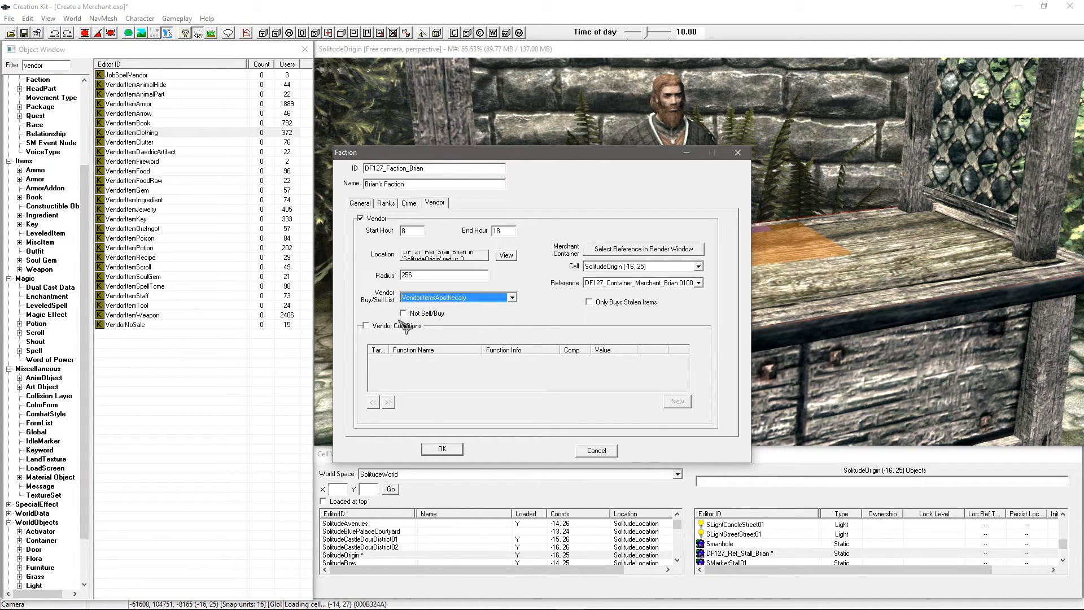
click(389, 328)
click(395, 330)
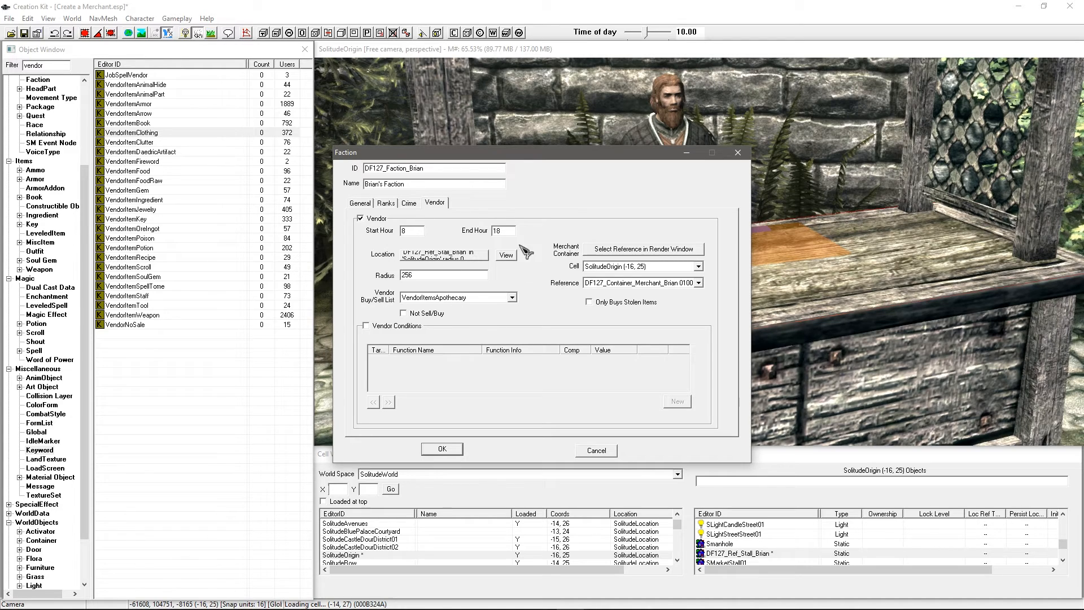
Step: Accept the faction's vendor settings and return to the stall view
click(443, 452)
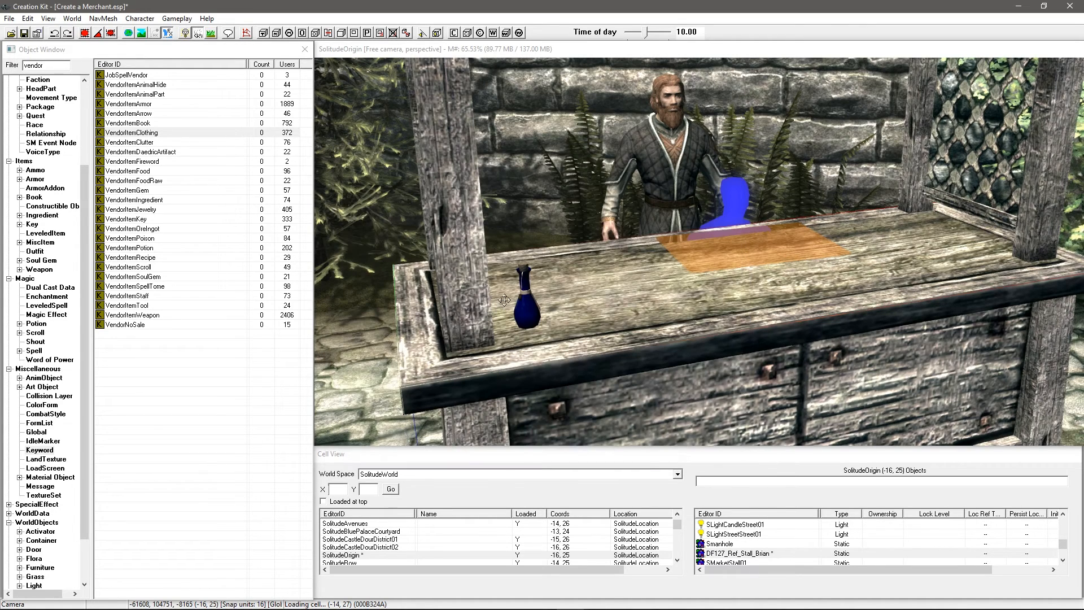
click(577, 251)
scroll(580, 266, up, 1)
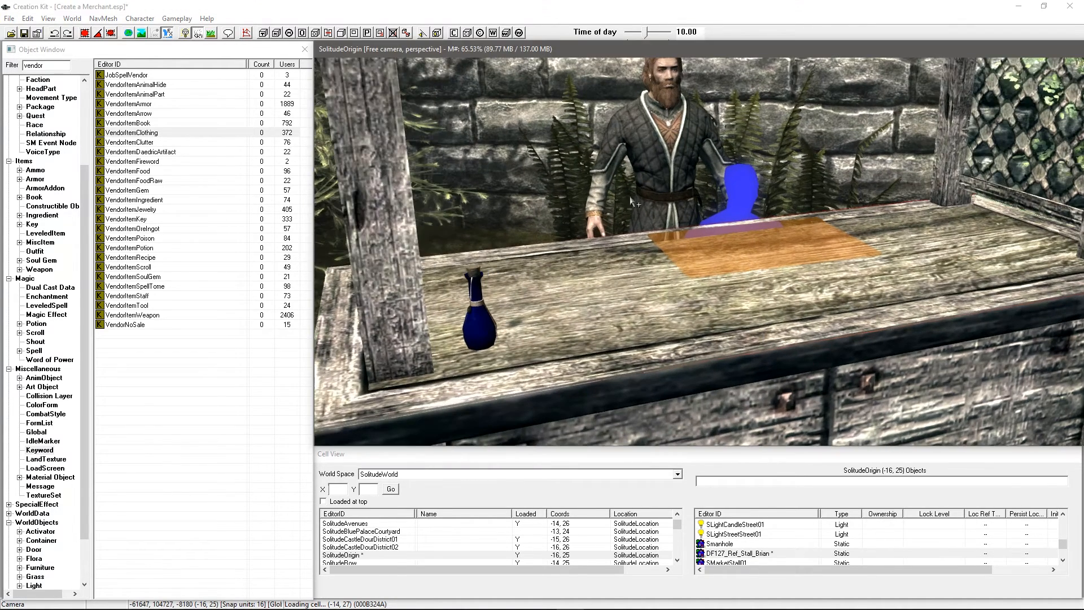
Step: Add DF127_Faction_Brian to Brian's faction memberships and save his actor record
double_click(656, 169)
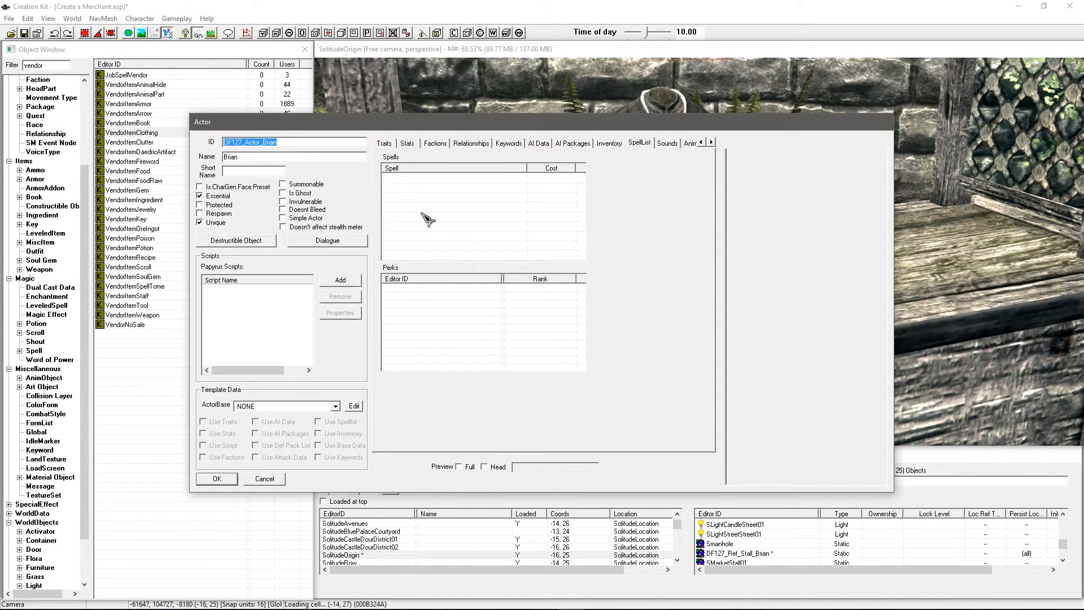
click(435, 144)
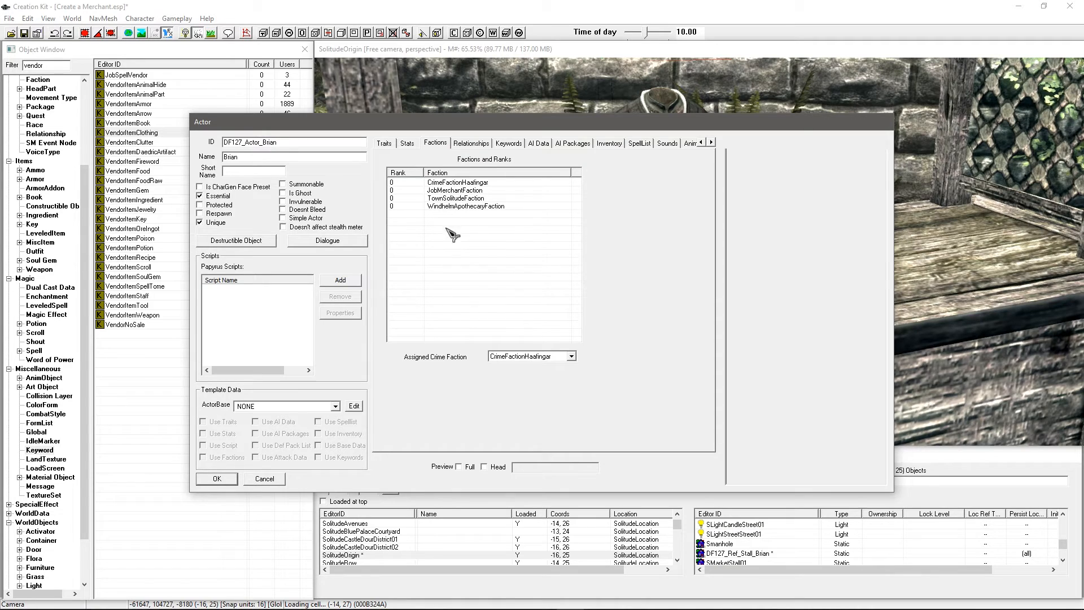
right_click(490, 245)
click(503, 246)
text(df12)
click(230, 184)
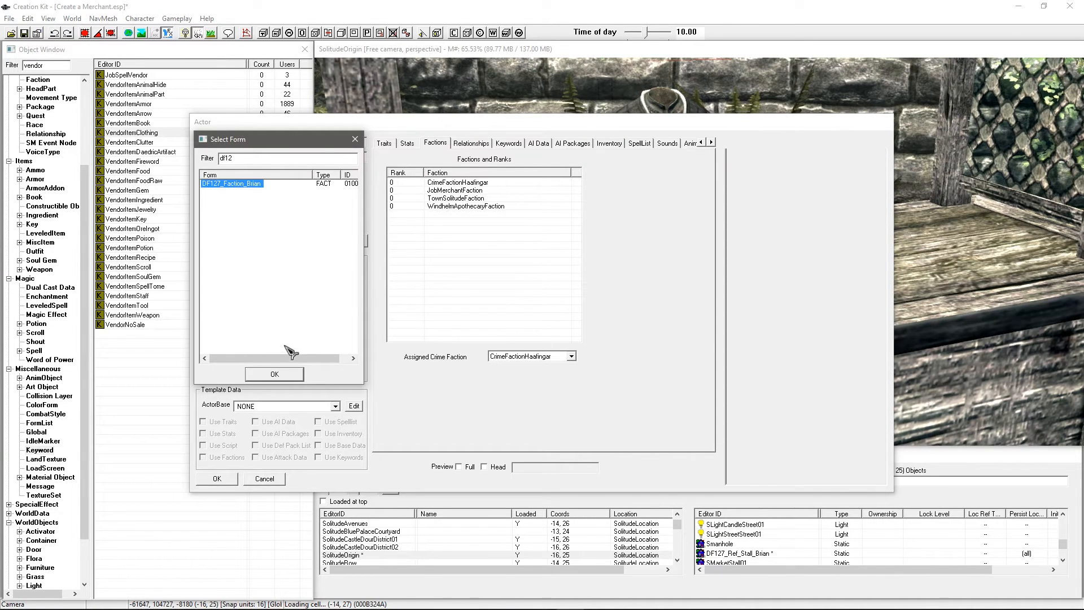
click(275, 374)
click(216, 479)
click(497, 421)
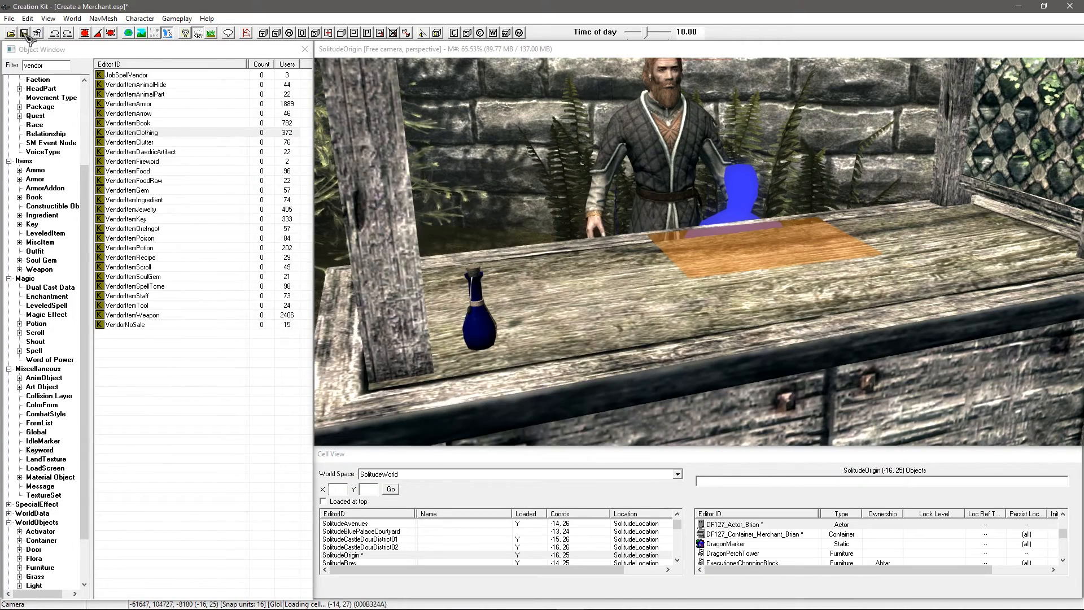
Step: Save the plugin and give Brian's placed reference a linked ref to the stall's CounterLeanMarker
click(25, 34)
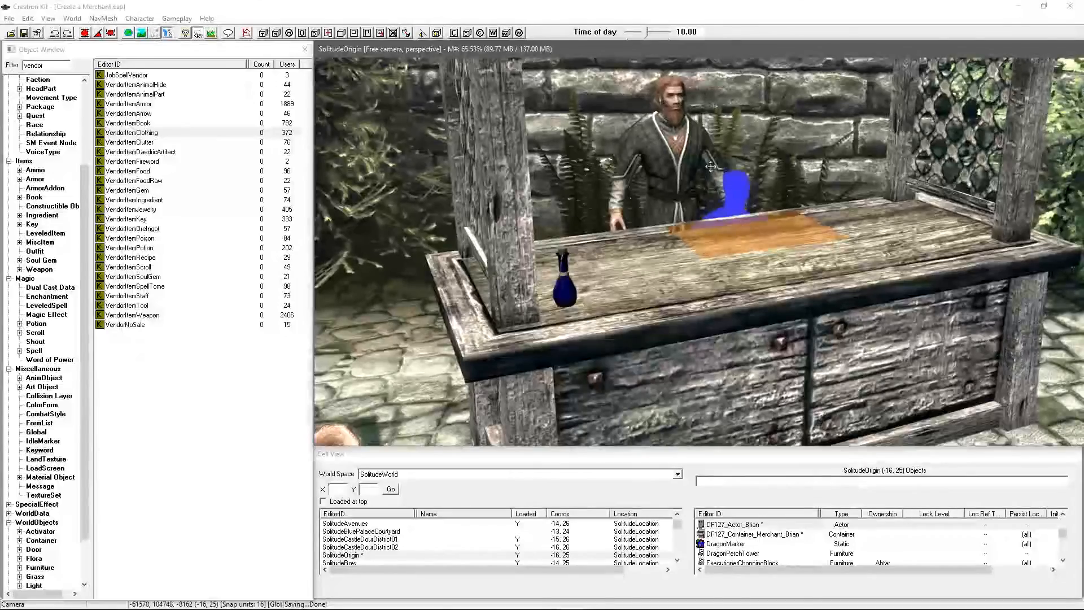
double_click(670, 161)
drag(565, 177, 377, 169)
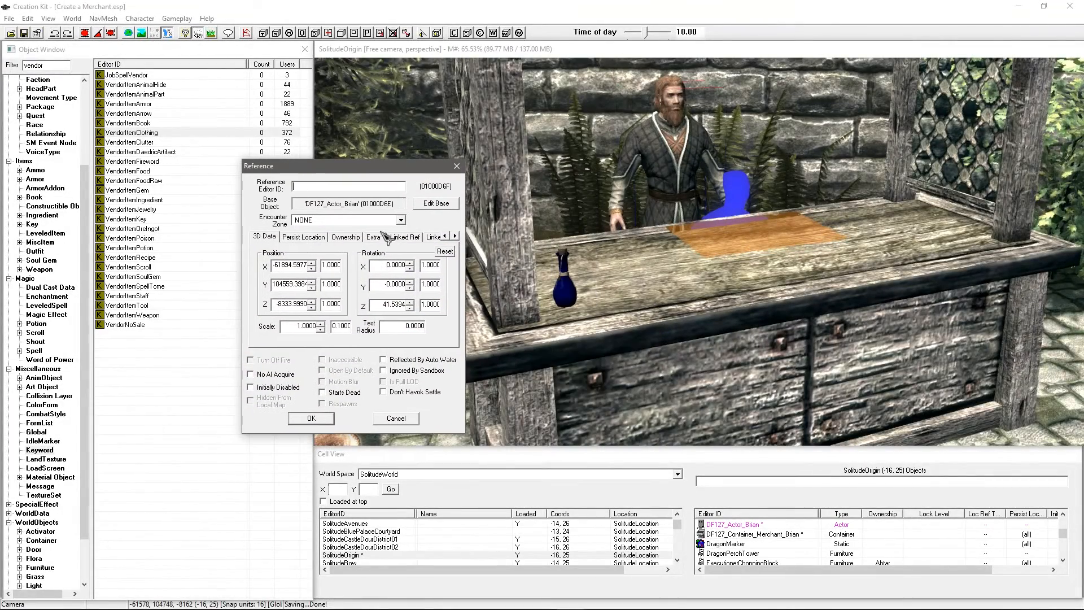
click(405, 237)
double_click(387, 296)
click(339, 204)
click(674, 230)
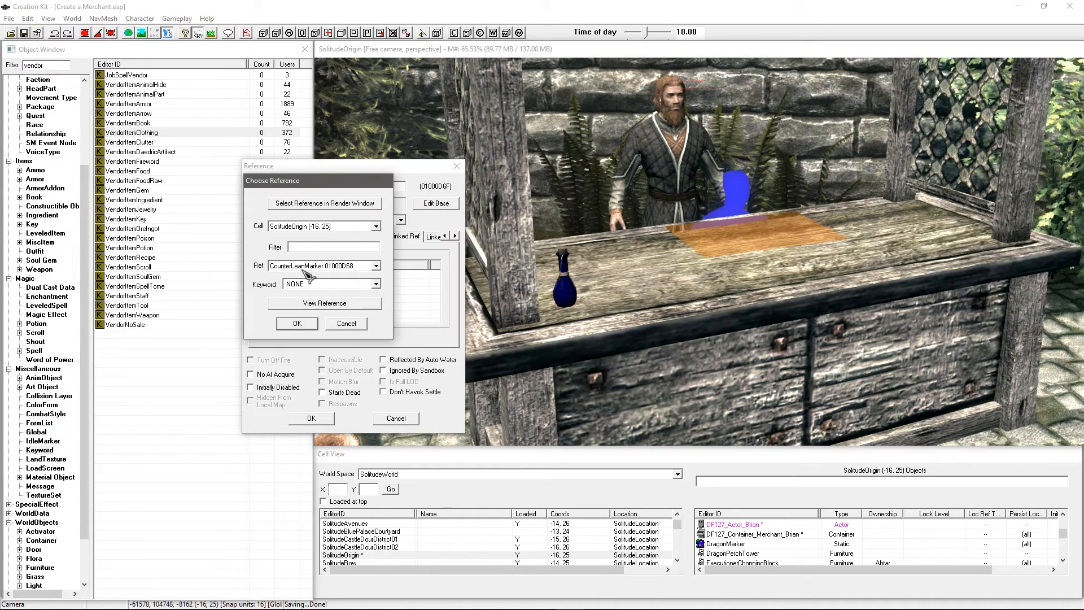
click(307, 323)
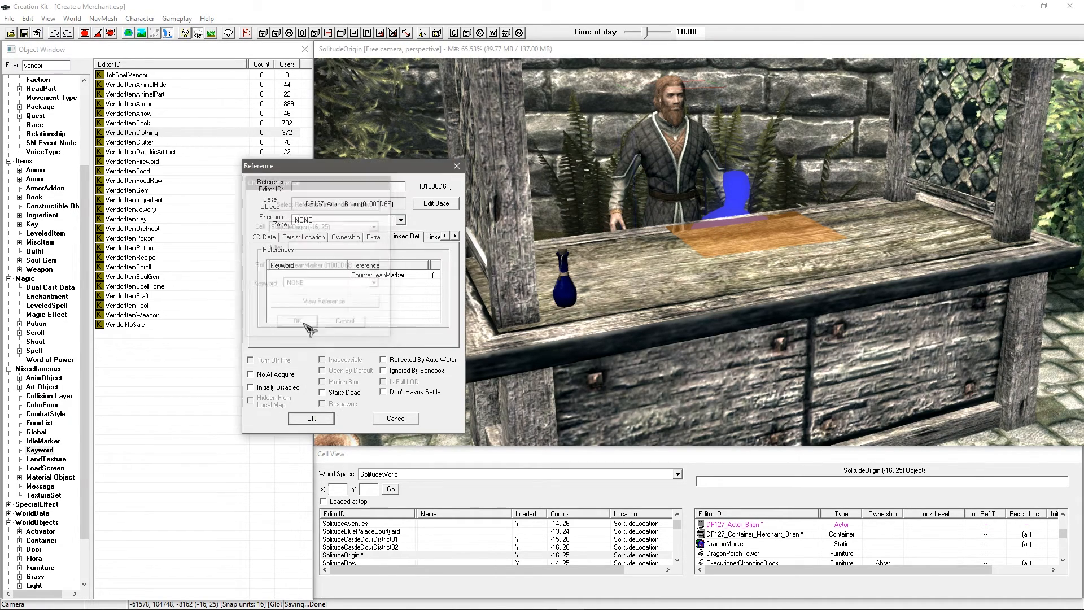
click(311, 418)
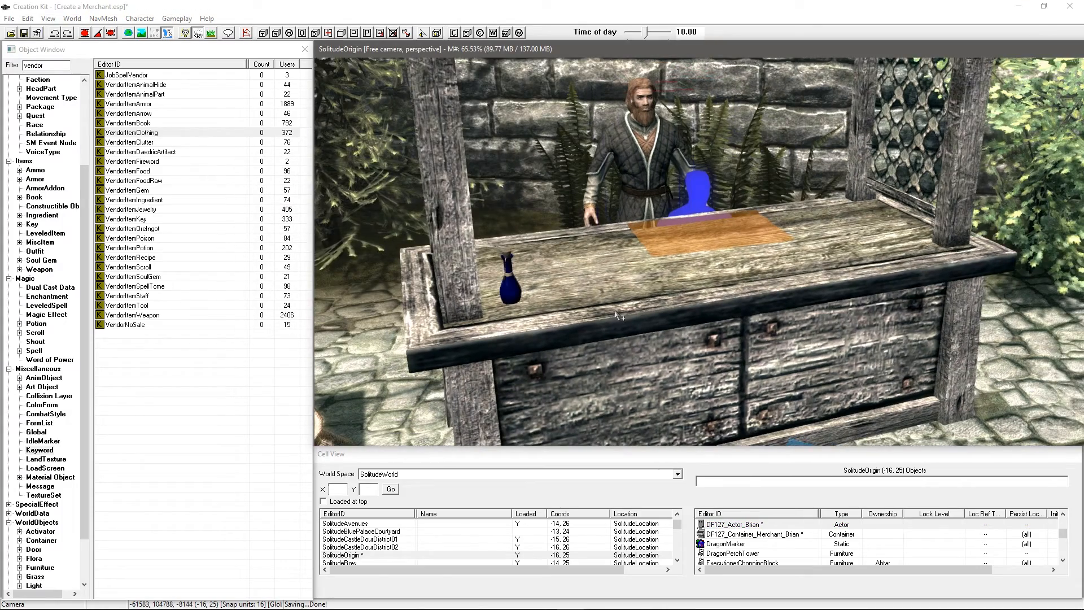
shift+middle_drag(604, 280, 607, 278)
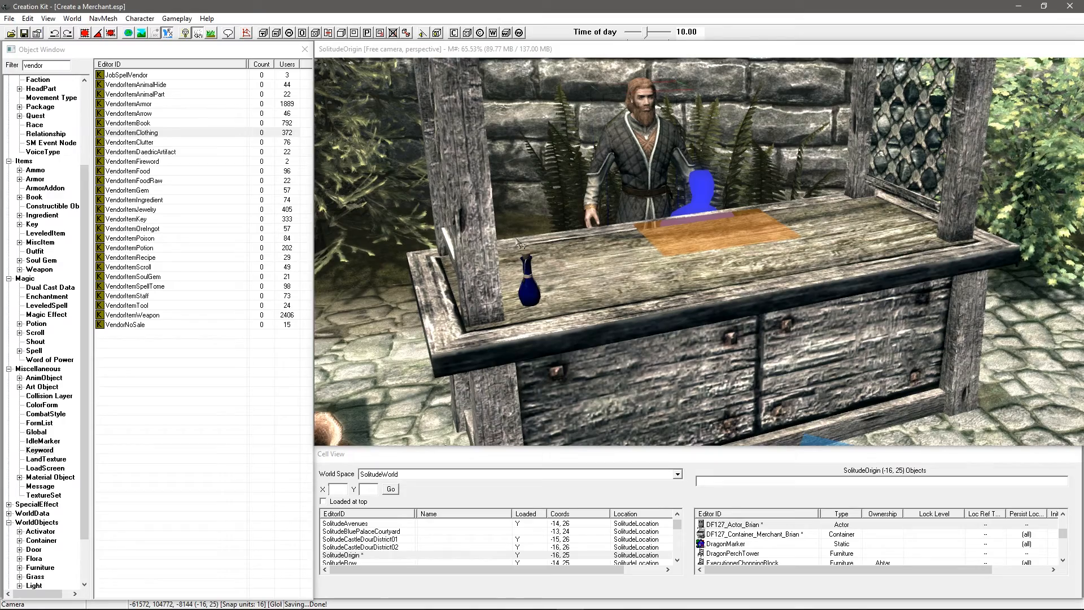
Step: Set the blue DamageMagicka02 bottle's owning faction to DF127_Faction_Brian
click(532, 284)
scroll(532, 284, up, 2)
middle_drag(531, 284, 626, 270)
click(560, 270)
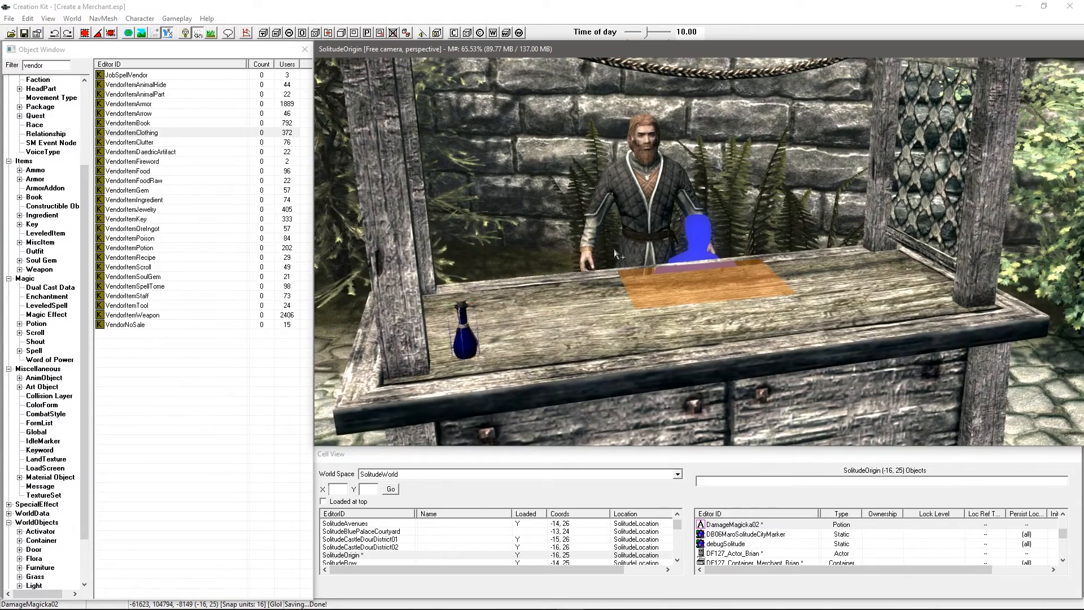
scroll(623, 260, up, 1)
double_click(507, 320)
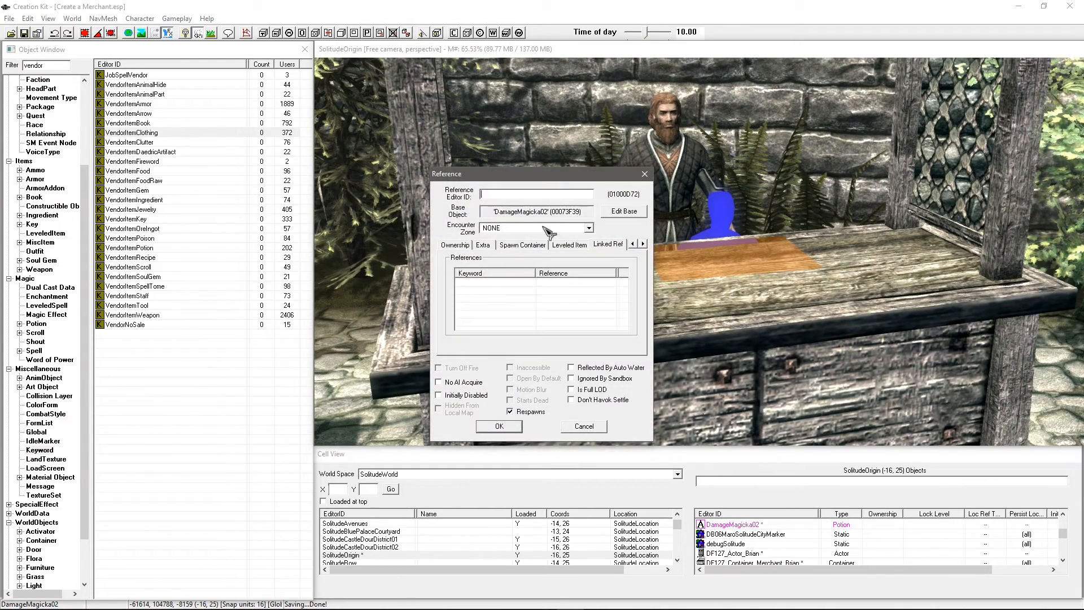
drag(566, 176, 389, 218)
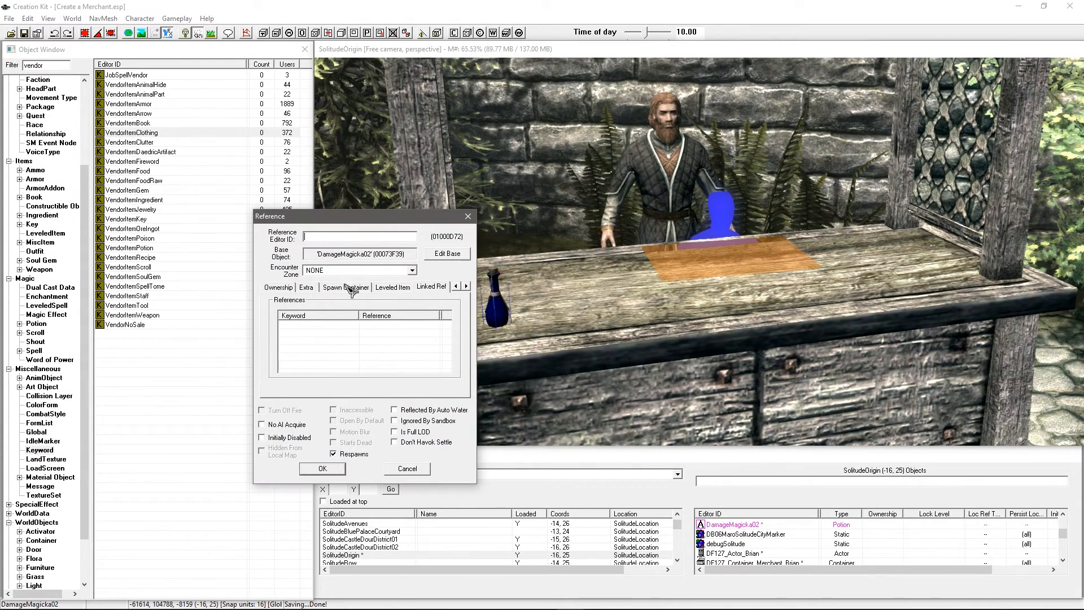
click(279, 287)
click(403, 320)
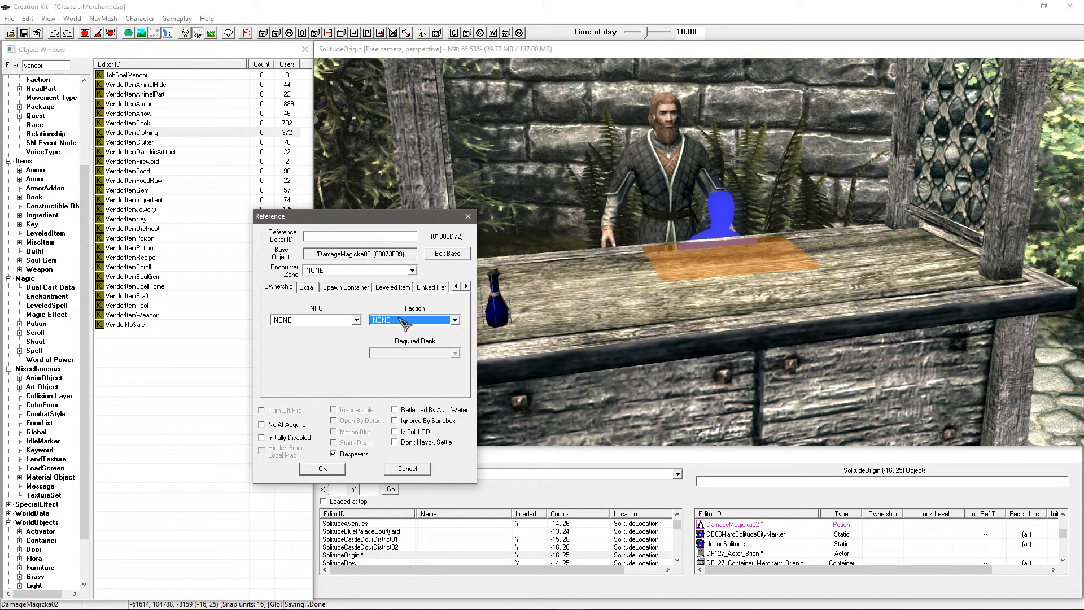
text(df)
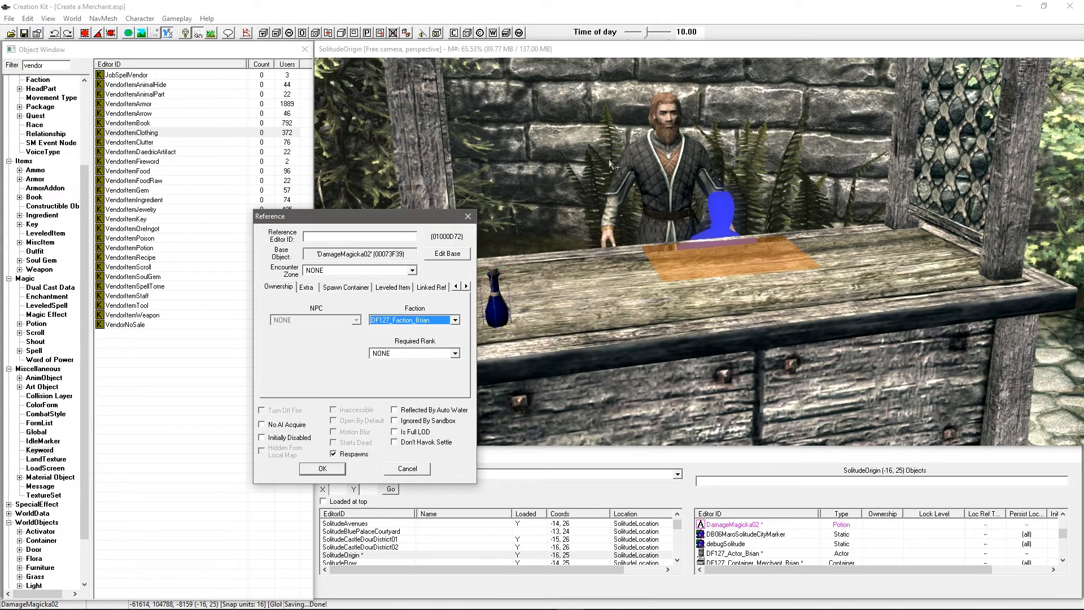
click(322, 469)
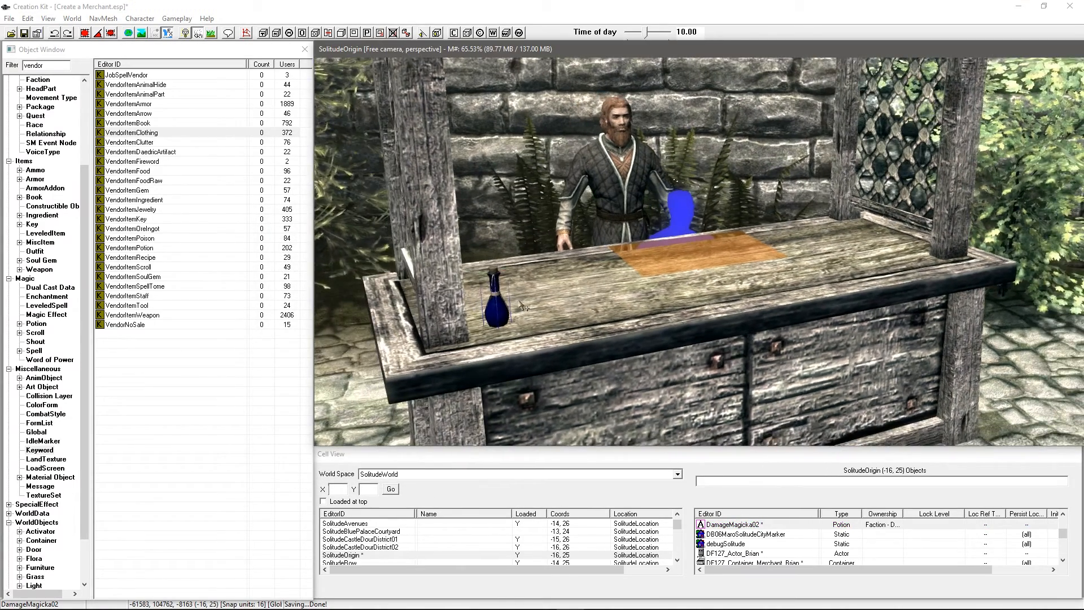
Step: Duplicate the blue potion twice, placing the copies beside the original on the counter
mouse_move(520, 303)
shift+middle_down()
mouse_move(528, 271)
mouse_move(495, 314)
mouse_move(474, 321)
mouse_move(492, 297)
mouse_move(514, 309)
shift+middle_up()
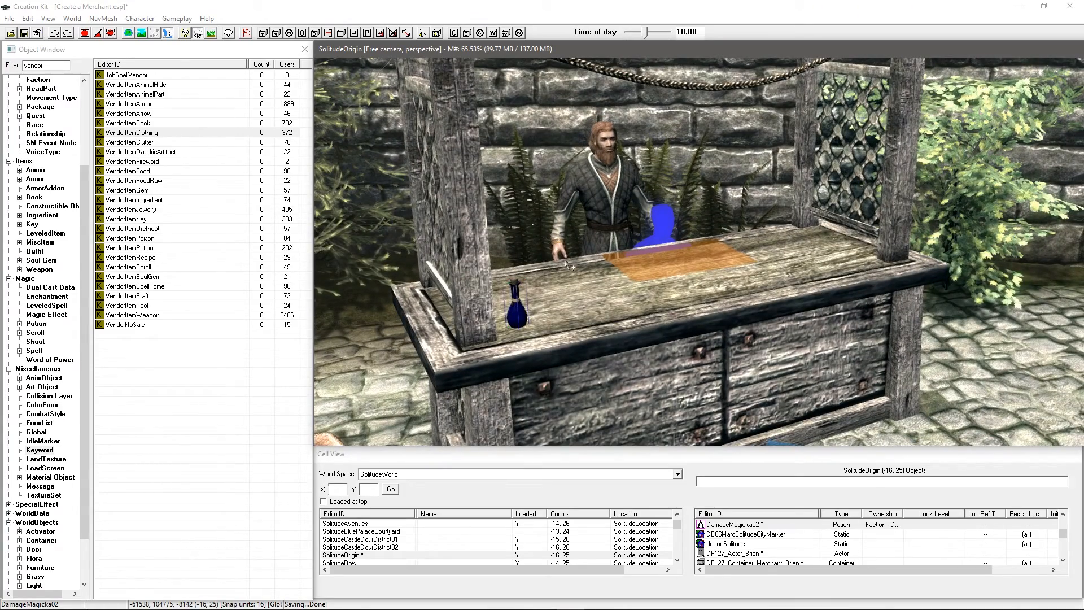
shift+middle_drag(566, 264, 551, 266)
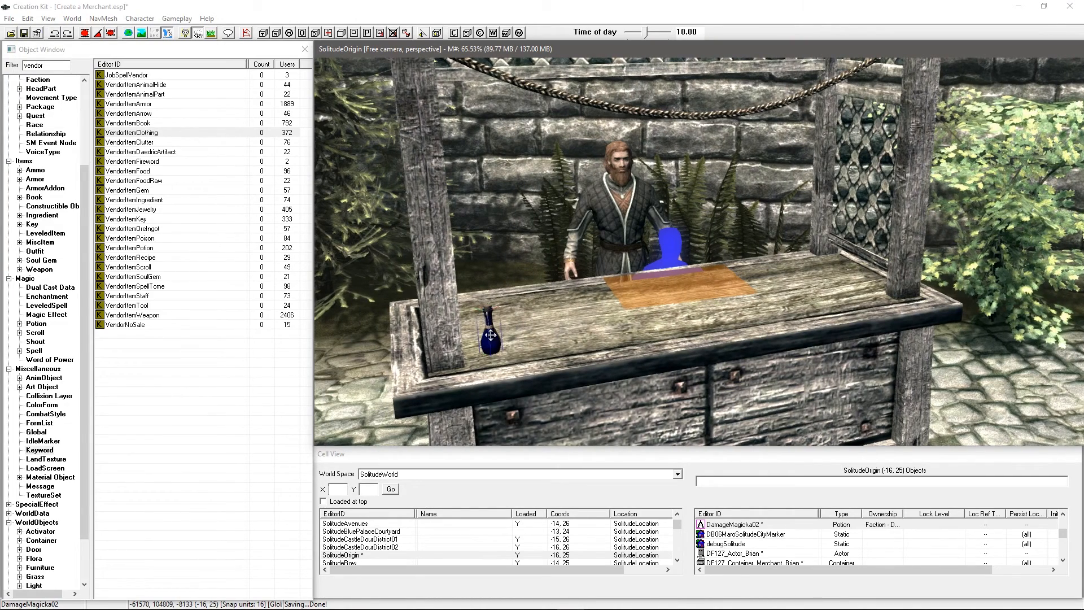
key(ctrl+d)
drag(481, 348, 515, 310)
key(ctrl+d)
key(ctrl+d)
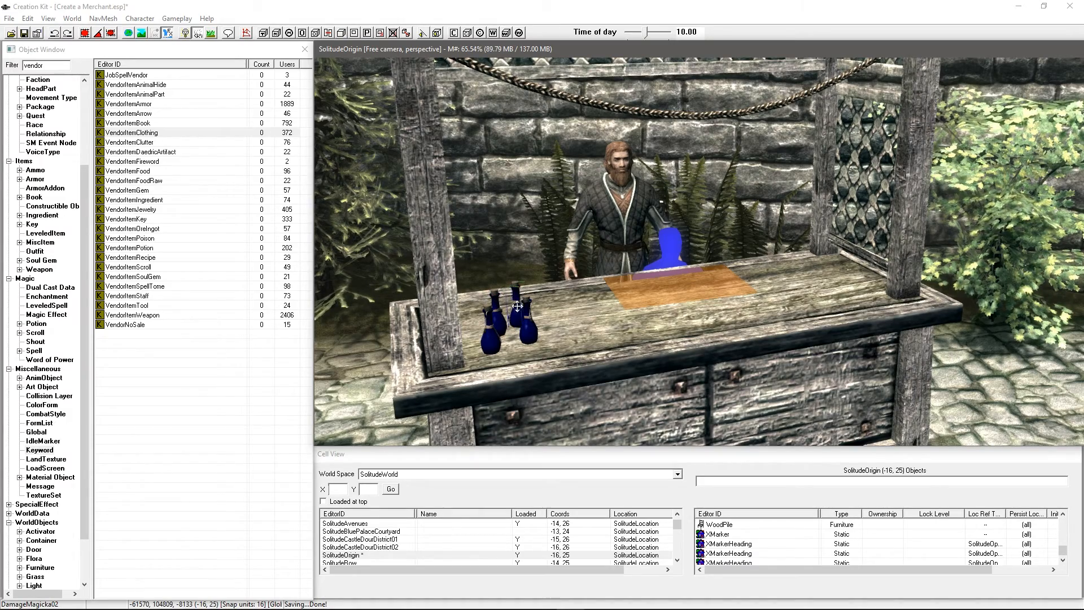
shift+middle_drag(532, 310, 573, 296)
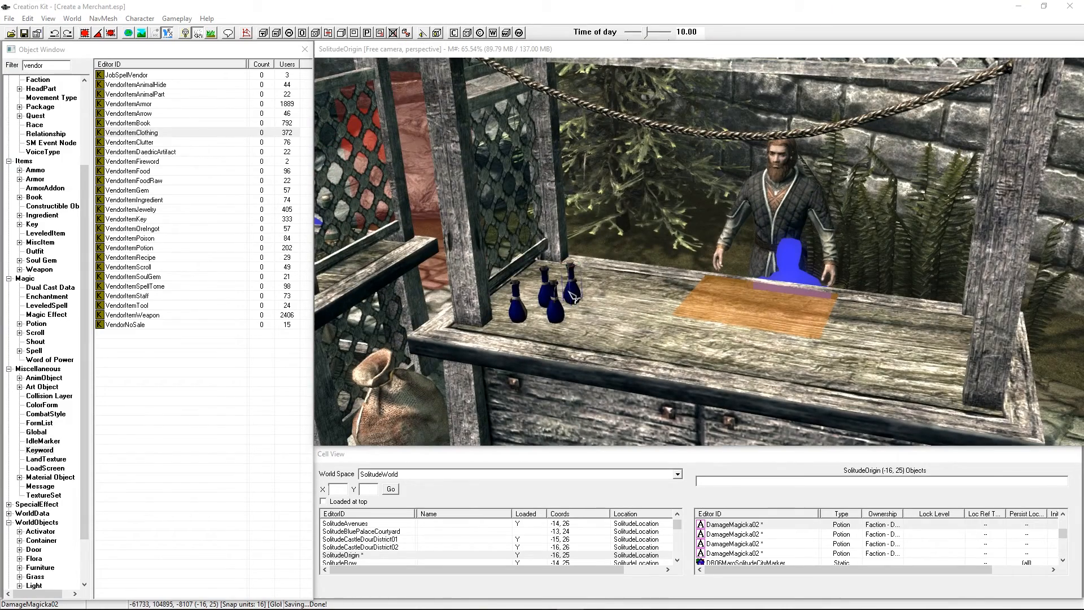
Step: Check that a potion's Ownership tab shows the merchant's faction
double_click(571, 315)
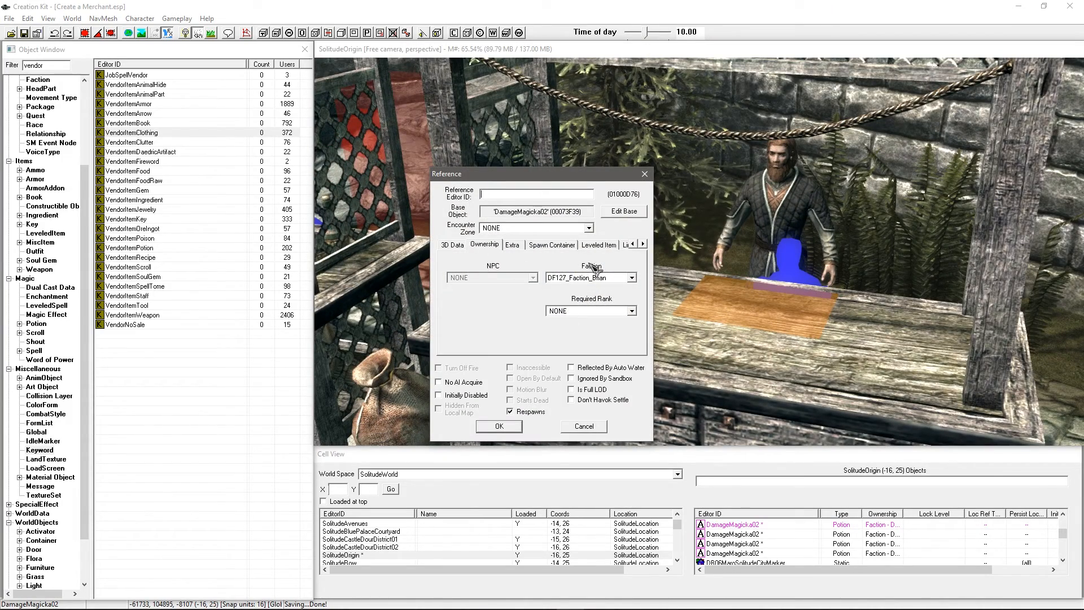
click(644, 174)
shift+middle_drag(642, 186, 689, 210)
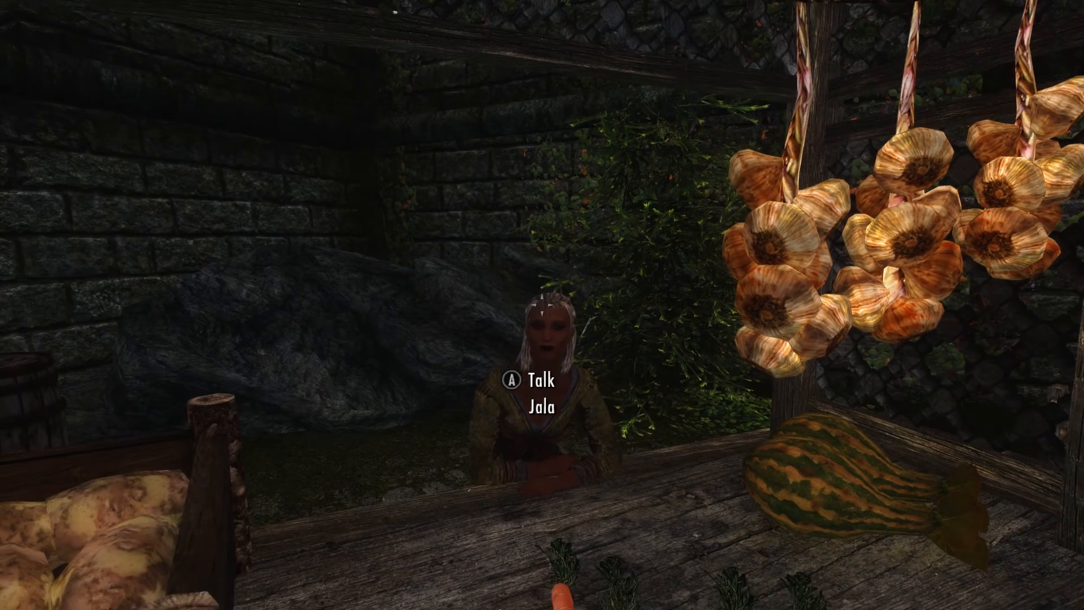
Step: Ask Jala what she has for sale and buy three carrots, one at a time
key(e)
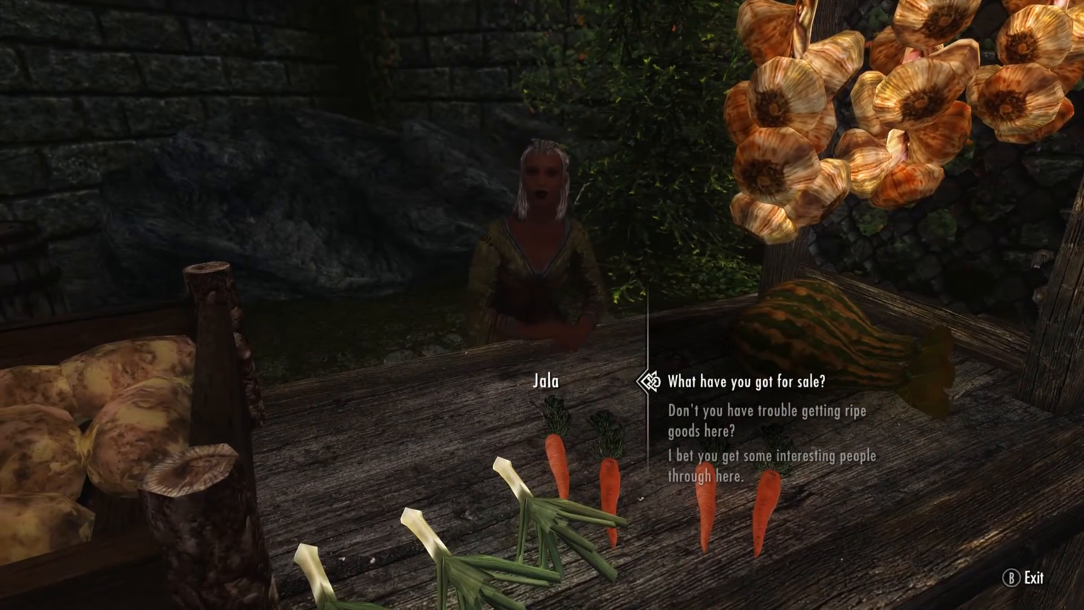
key(e)
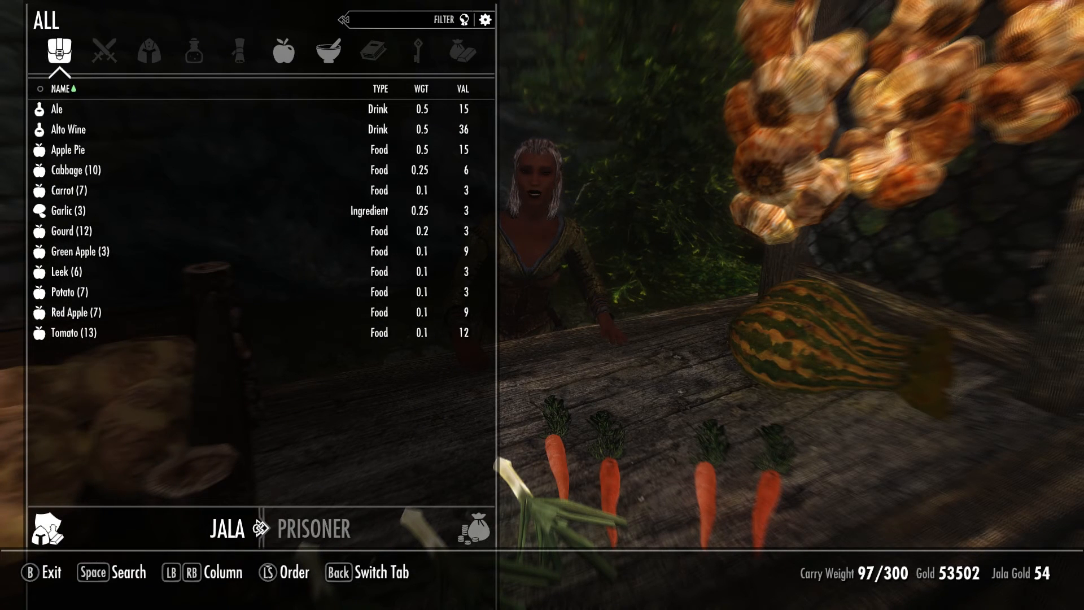
key(Down)
key(Down)
key(Down)
key(Down)
key(Down)
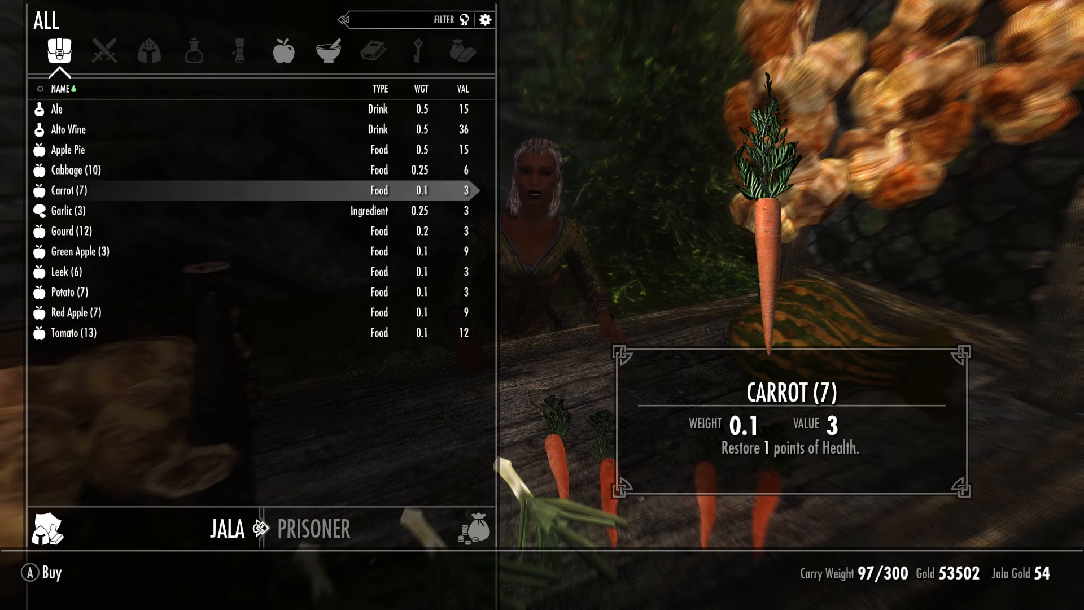
key(e)
key(Left)
key(Left)
key(Left)
key(Left)
key(Left)
key(Left)
key(e)
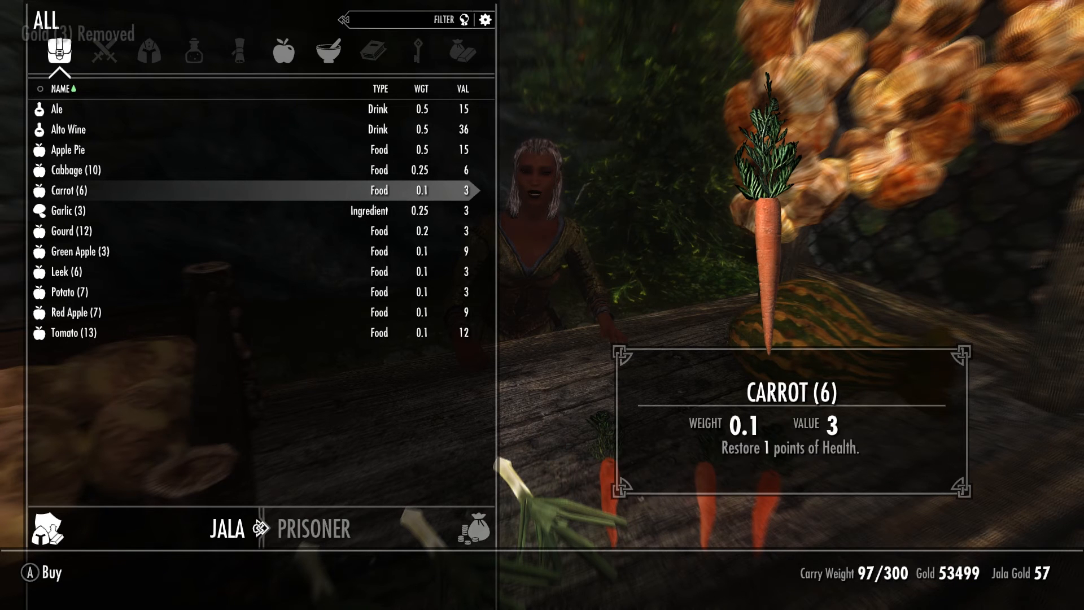
key(e)
key(Left)
key(Left)
key(Left)
key(Left)
key(Left)
key(e)
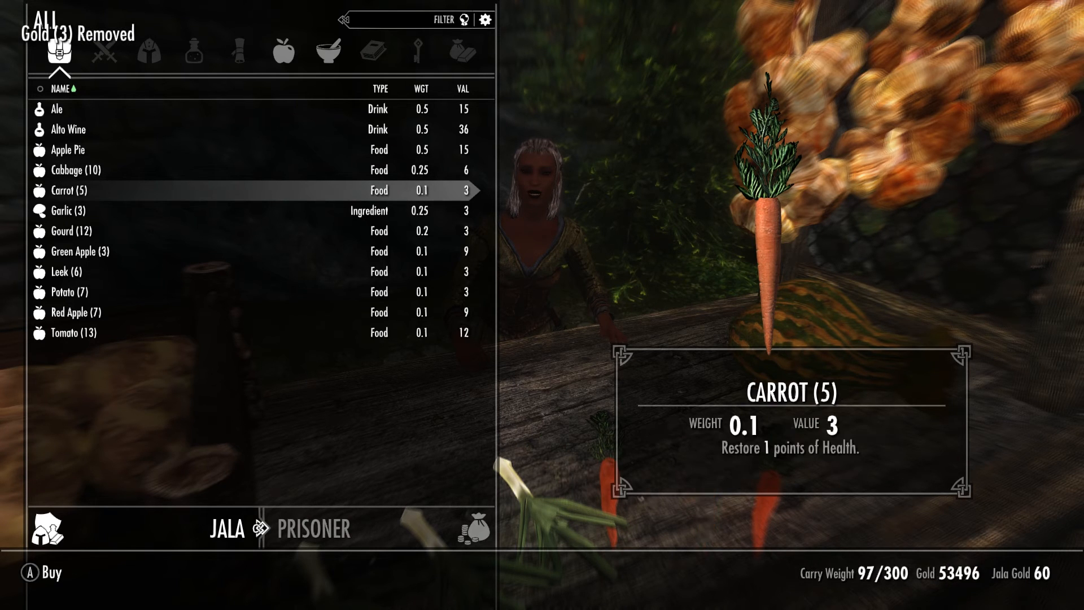
key(e)
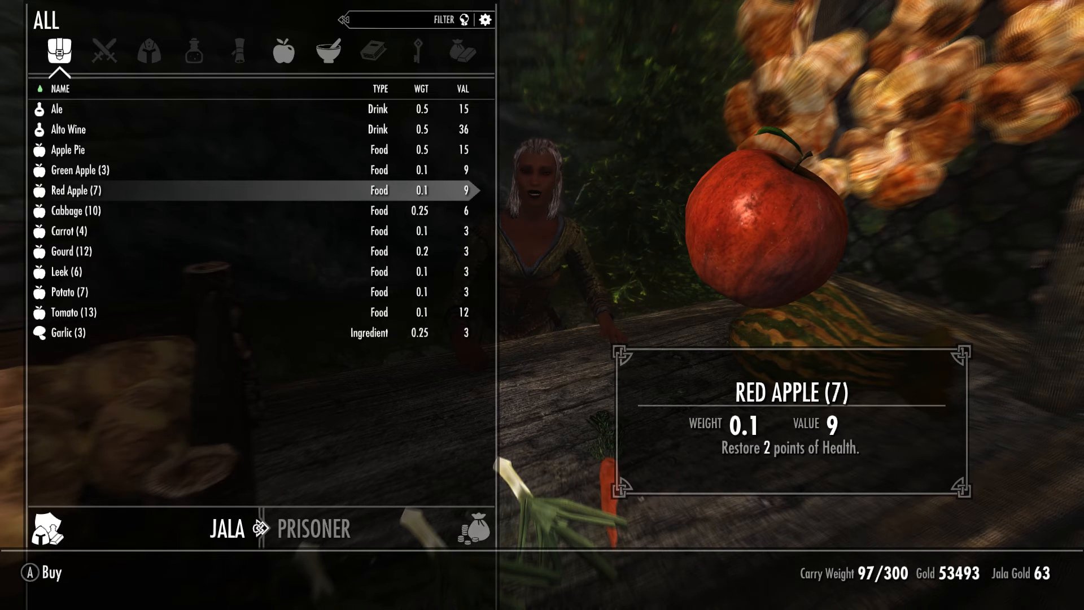
Step: Buy all six leeks, leave the conversation, and walk toward the potion stalls
key(Down)
key(Down)
key(Down)
key(Down)
key(e)
key(e)
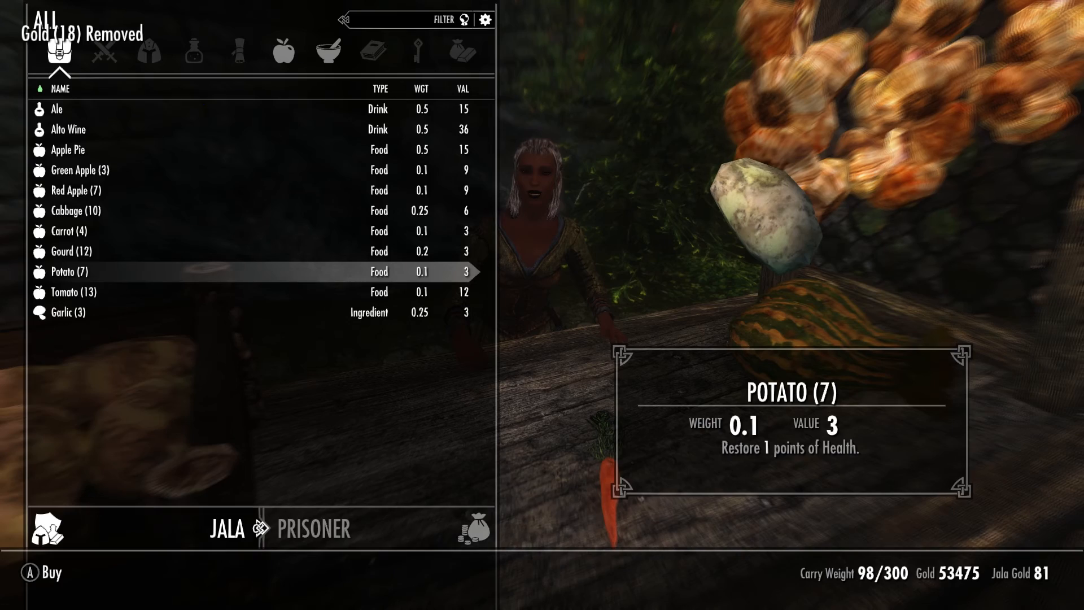
key(Tab)
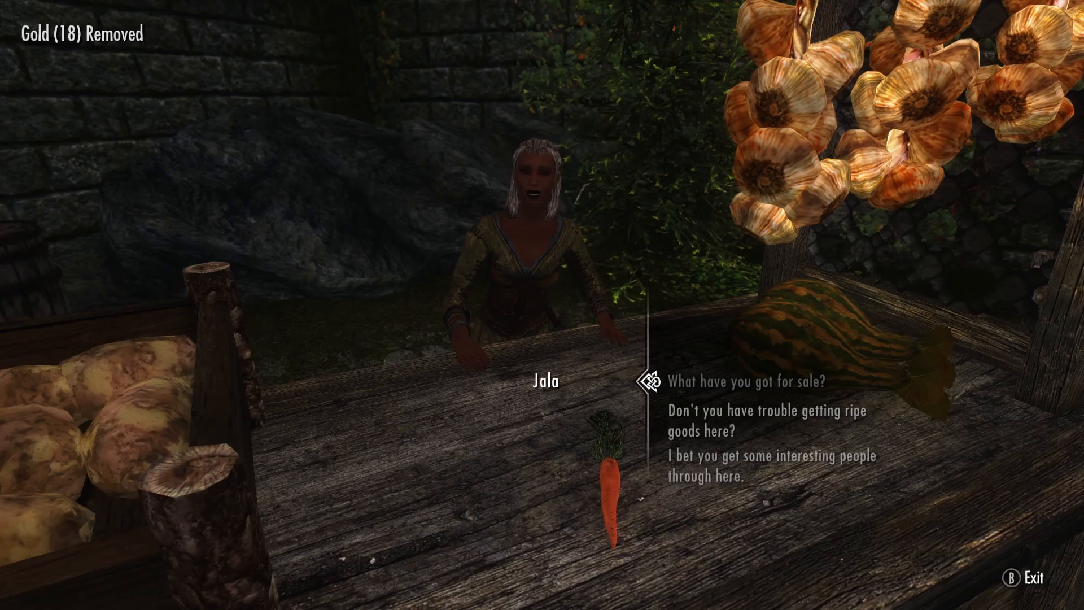
key(Tab)
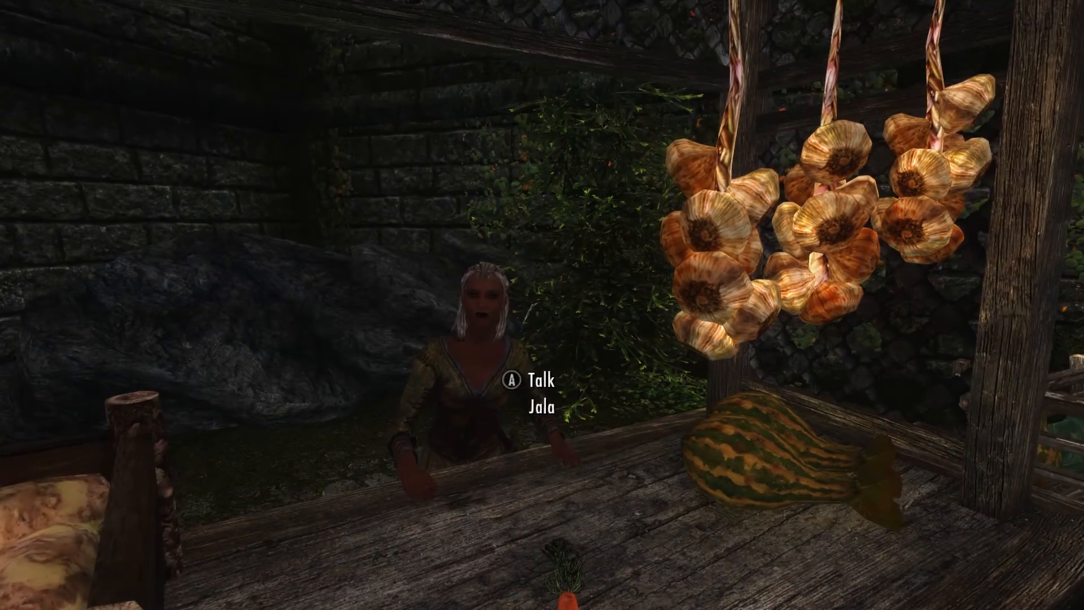
key(w)
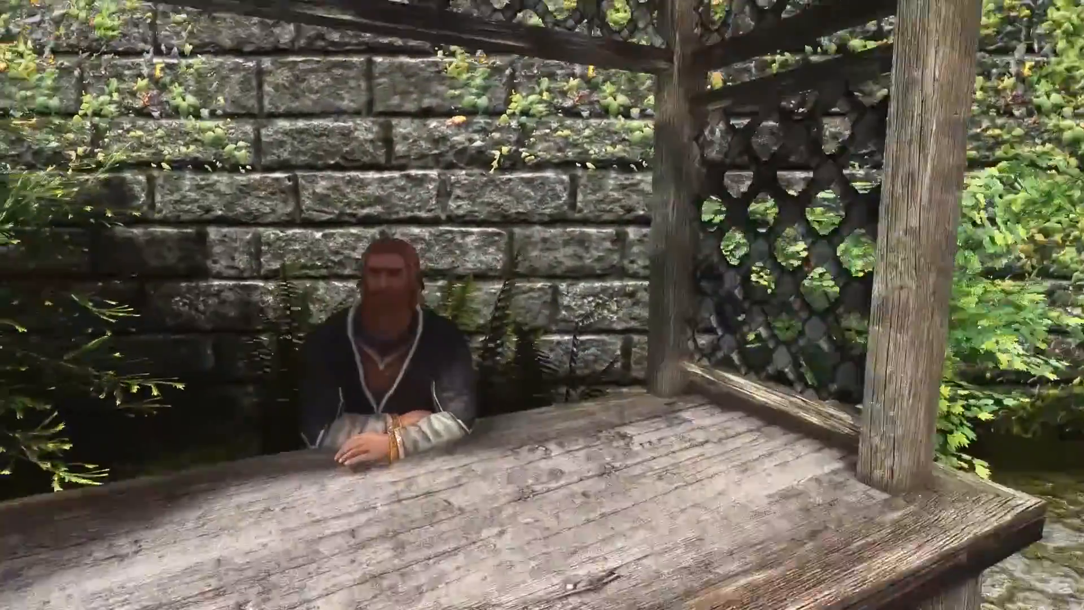
Step: Ask Brian what he has for sale and browse his wares to the Magicka Poison
key(e)
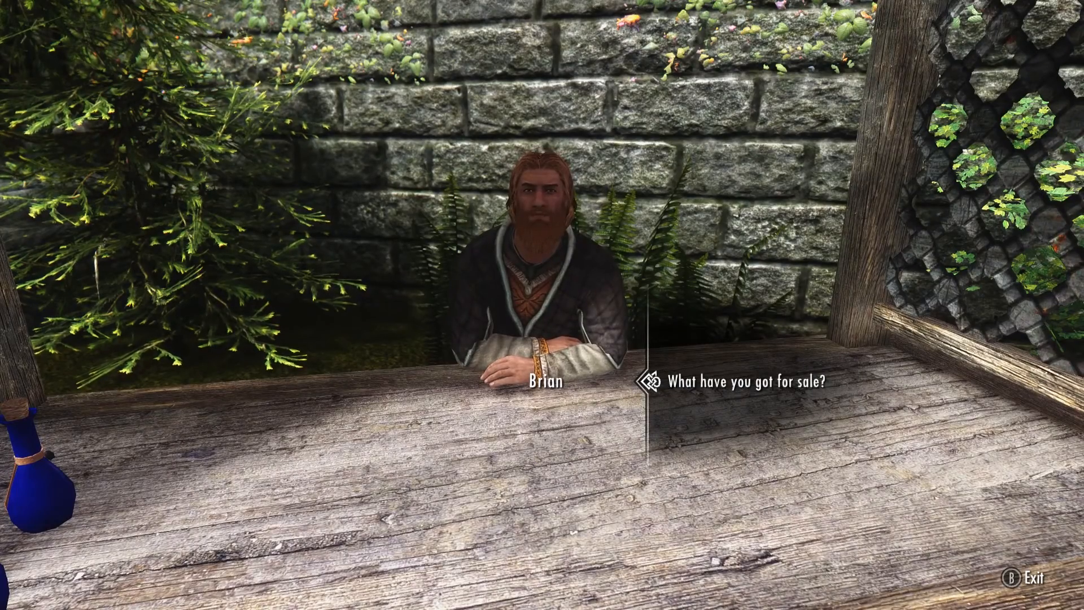
key(e)
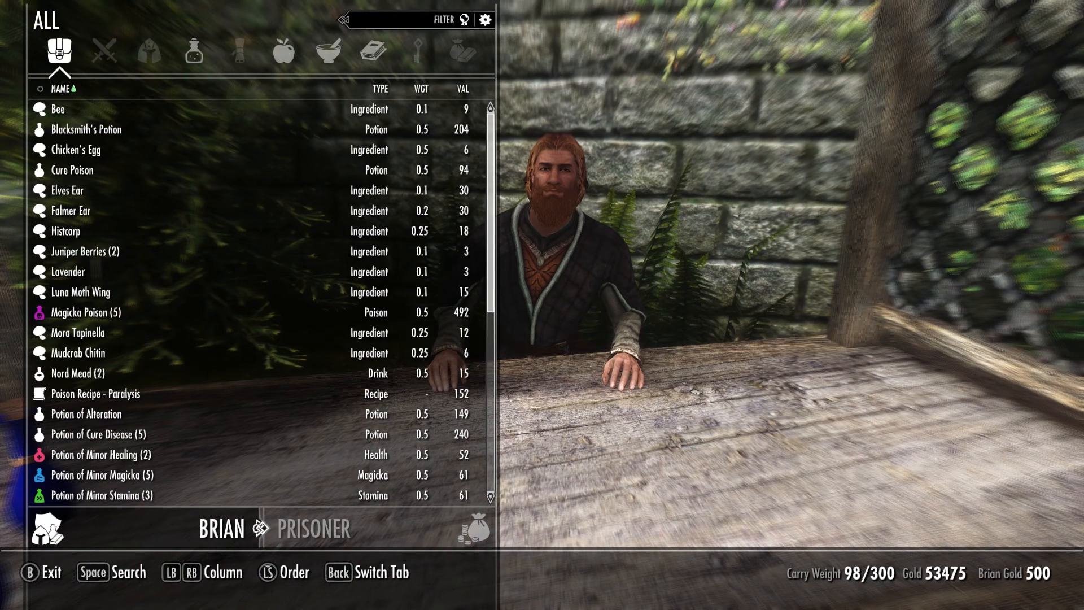
key(Down)
key(Down)
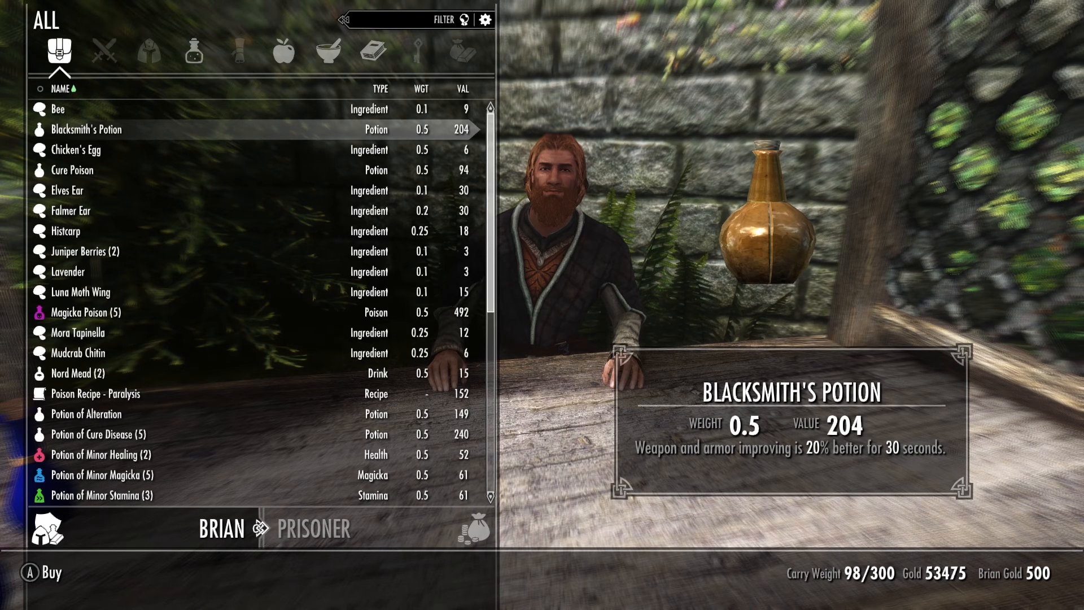
key(Down)
key(Down)
key(Down)
key(Down)
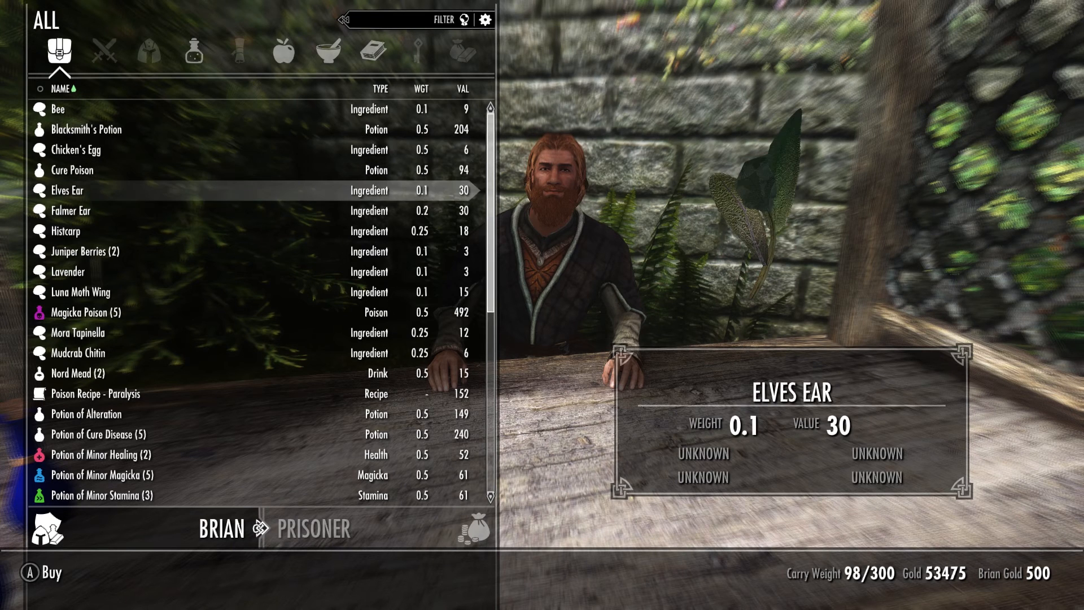
key(Down)
key(Down)
key(Down)
key(Down)
key(Down)
key(Down)
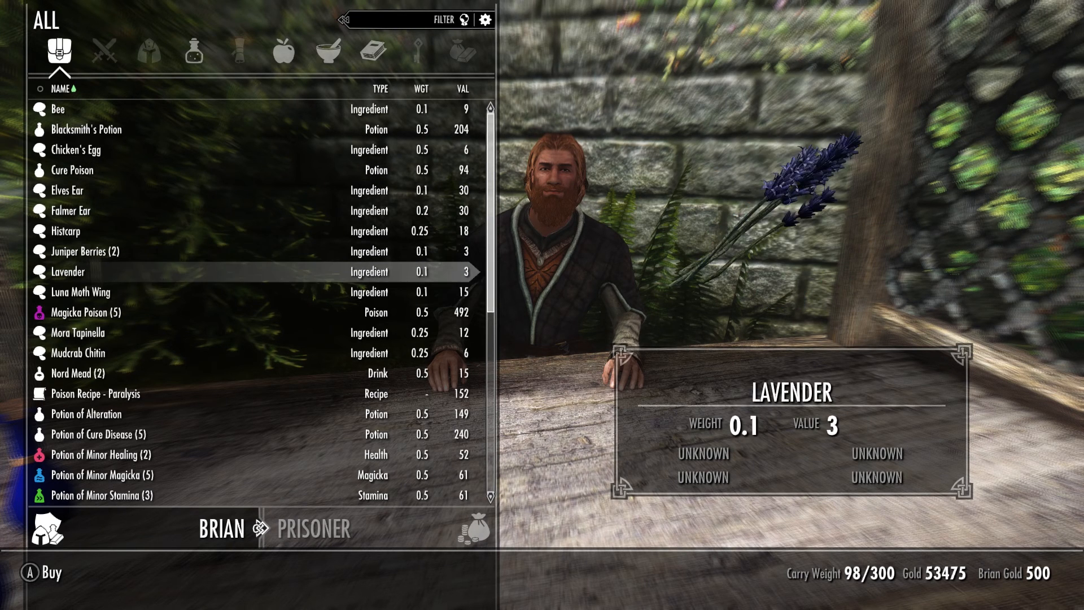
key(Down)
key(Down)
key(Up)
key(Up)
key(Up)
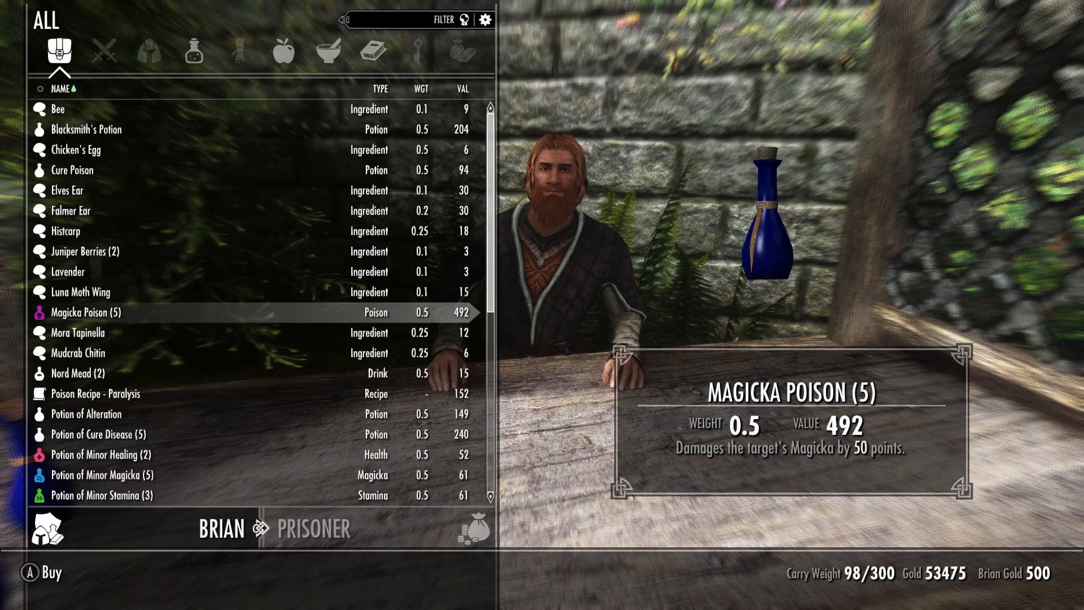
key(Escape)
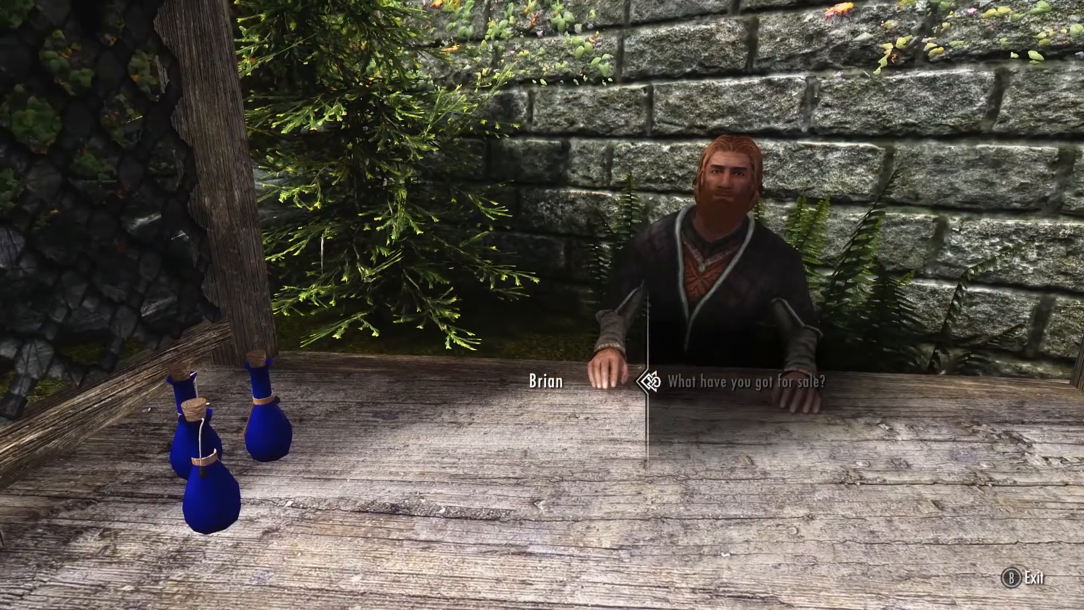
Step: Buy all his Magicka Poisons at 492 each, leaving 52491 gold
key(Return)
key(Down)
key(Down)
key(Down)
key(Down)
key(Down)
key(Down)
key(Down)
key(Down)
key(Down)
key(Down)
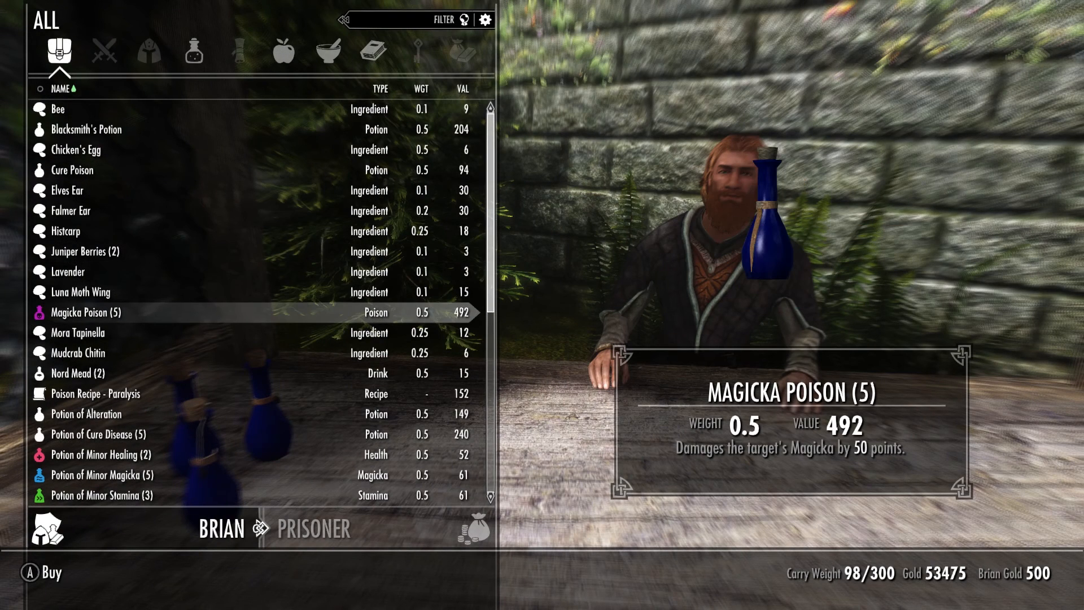
key(Return)
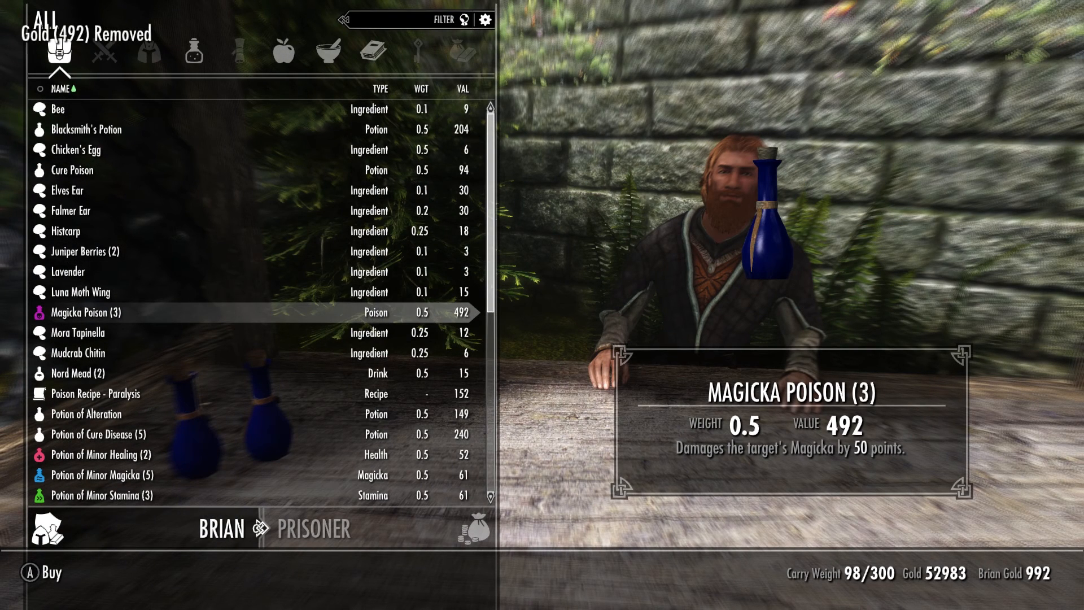
key(Return)
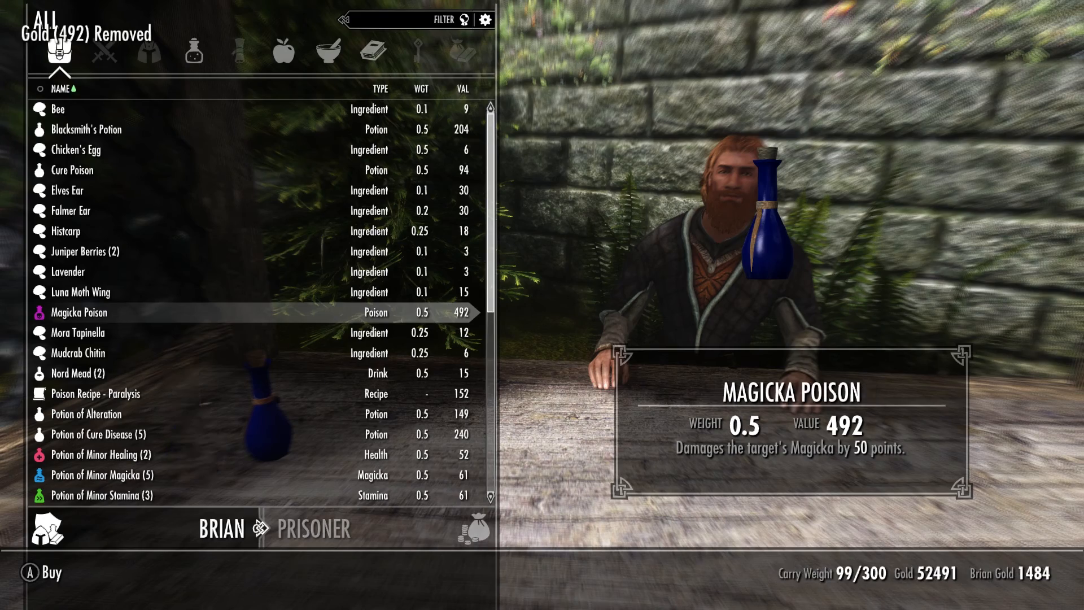
key(Return)
key(Escape)
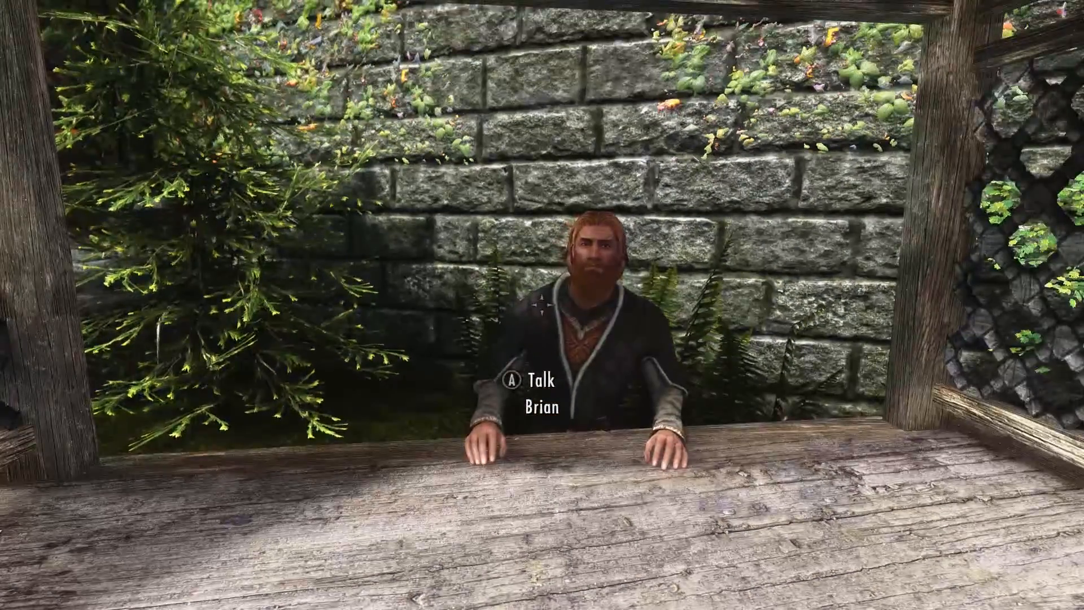
Step: Strike Brian with a drawn weapon for a 40 Haafingar bounty, then head back into the market
key(r)
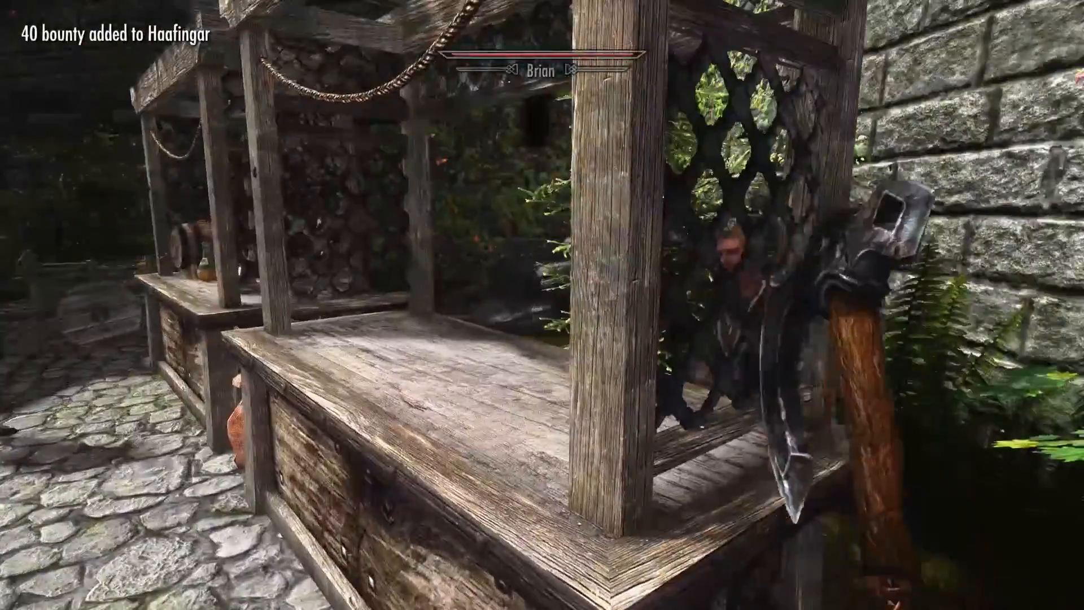
key(r)
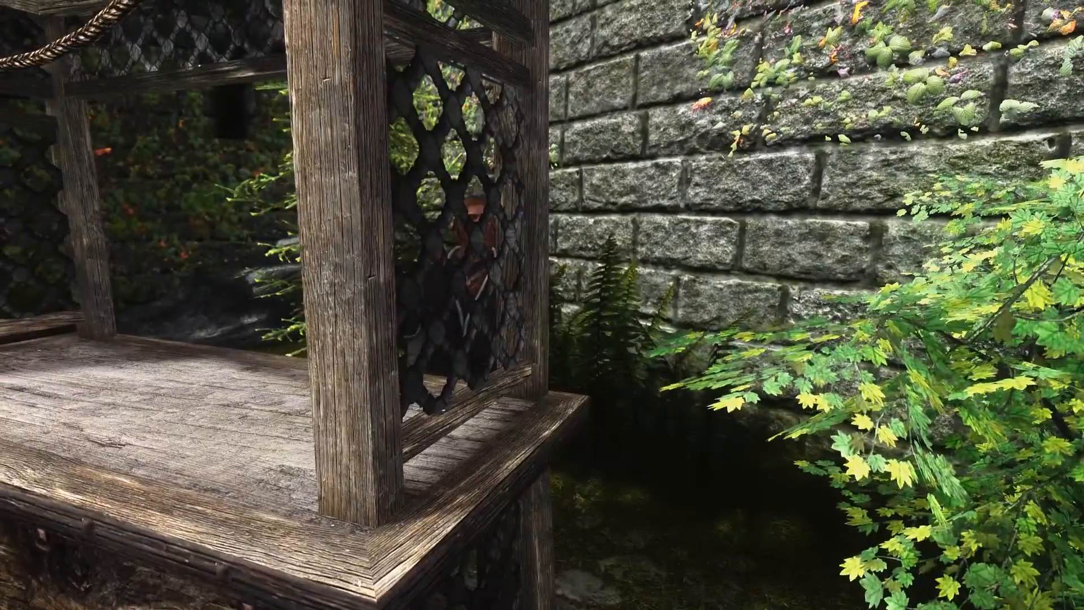